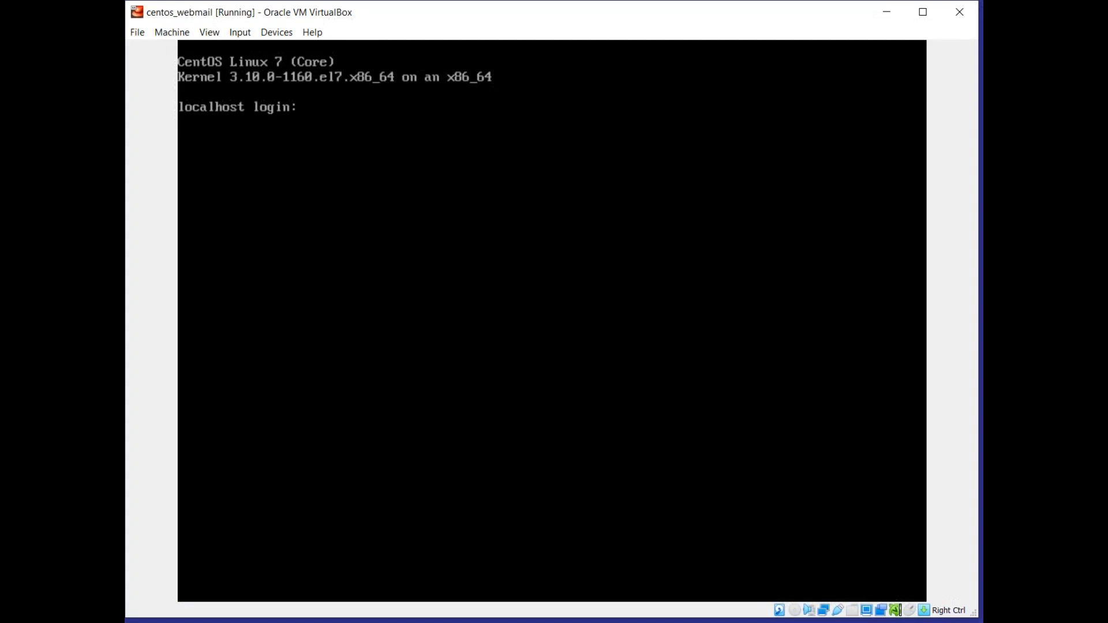
Log in to the CentOS virtual machine console as root with the account password.
click(739, 328)
text(root)
key(Return)
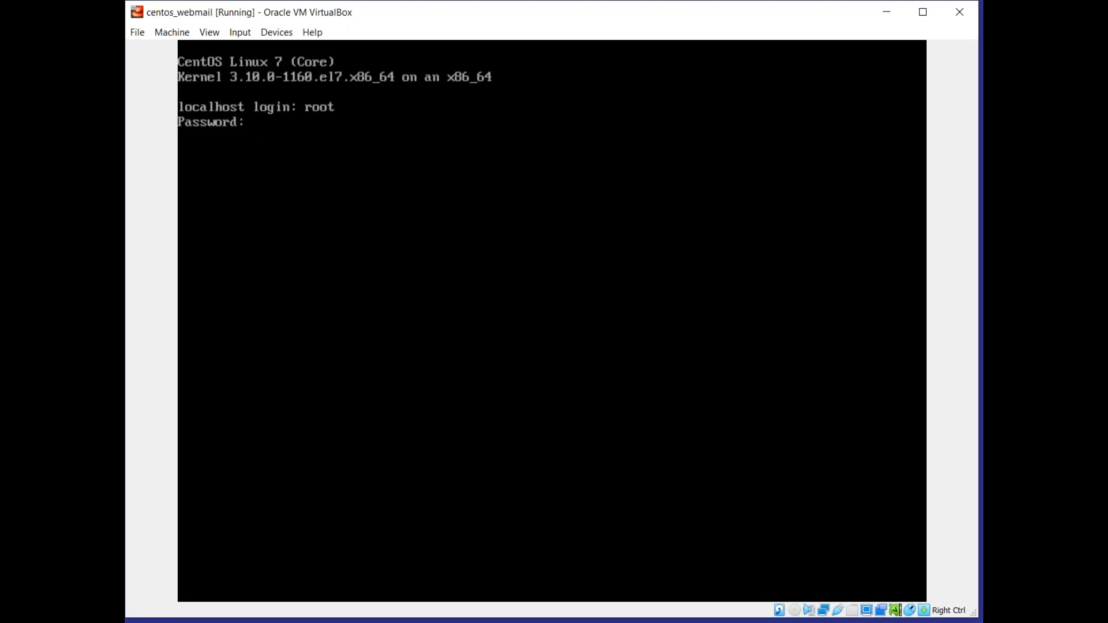
key(Return)
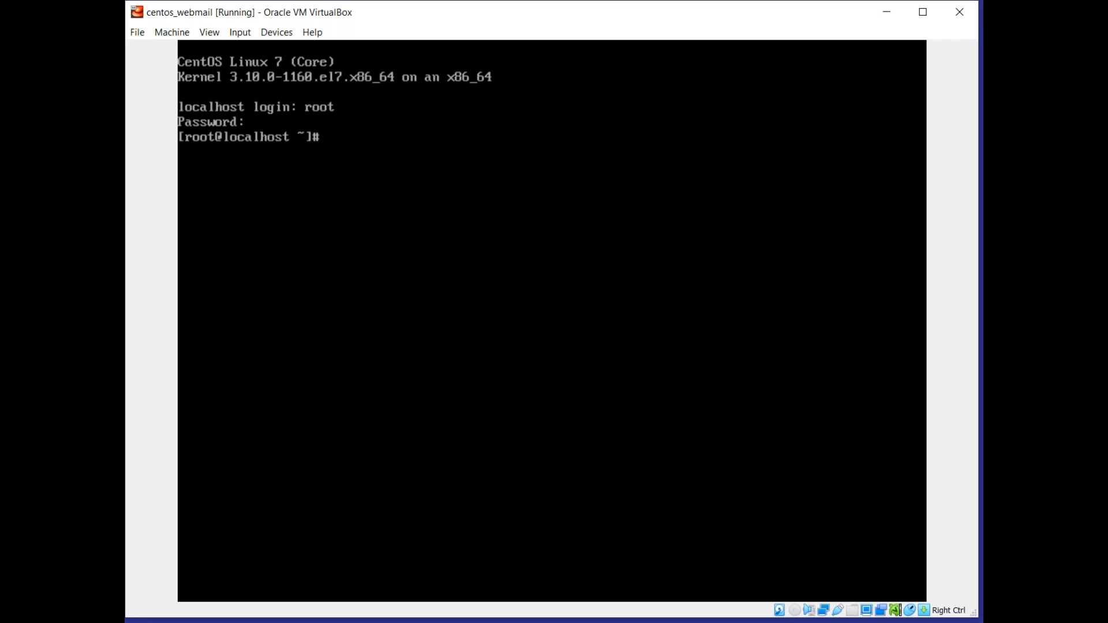
text(yum)
key(BackSpace)
key(BackSpace)
key(BackSpace)
key(alt+Tab)
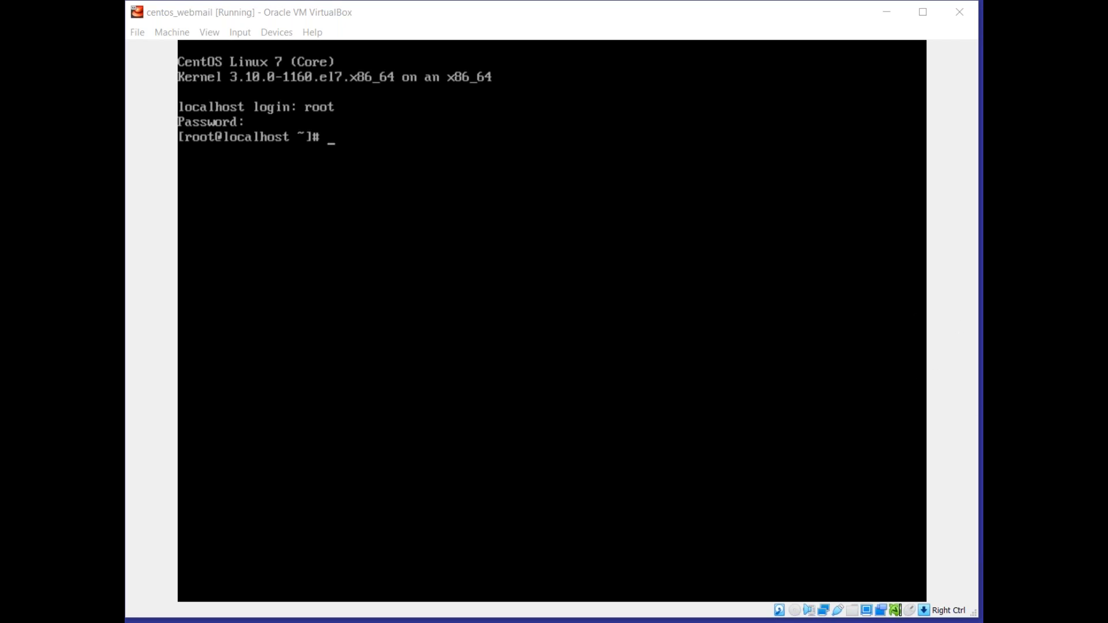
List the network interfaces and their addresses in the virtual machine console with ip a.
click(726, 371)
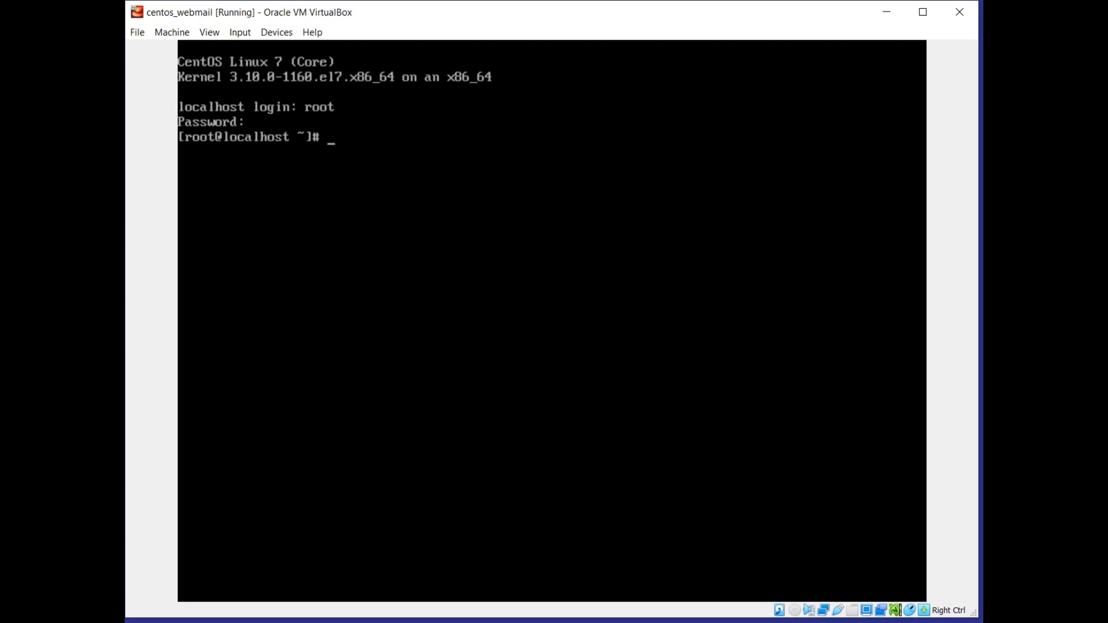
text(ip a)
key(Return)
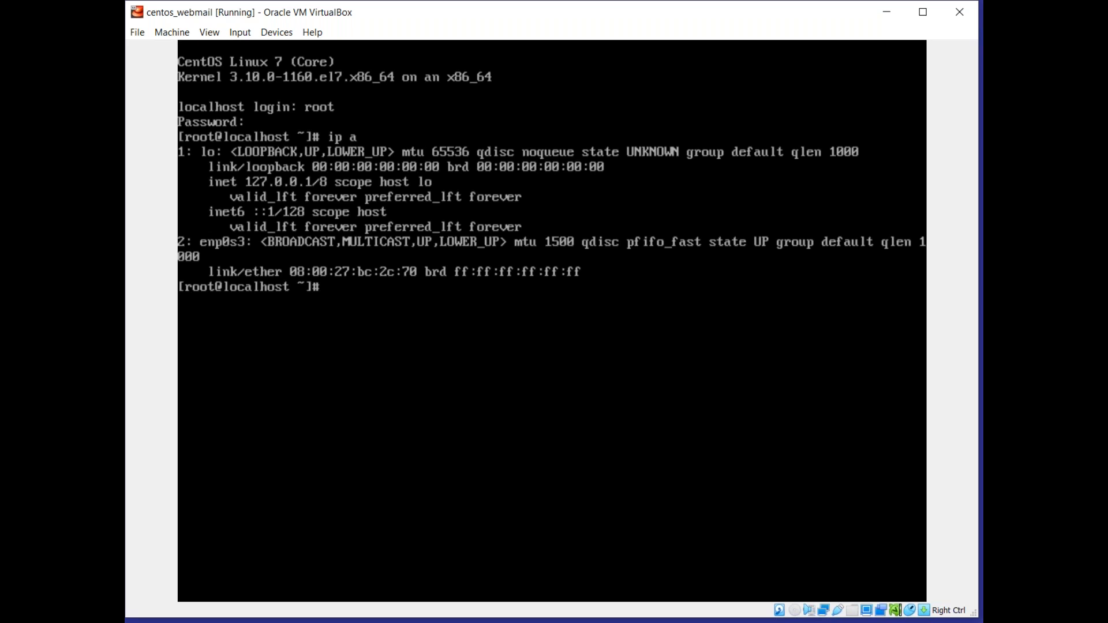
Request a DHCP address for interface enp0s3 with verbose output by running dhclient -v enp0s3.
text(dhclient-v ep-)
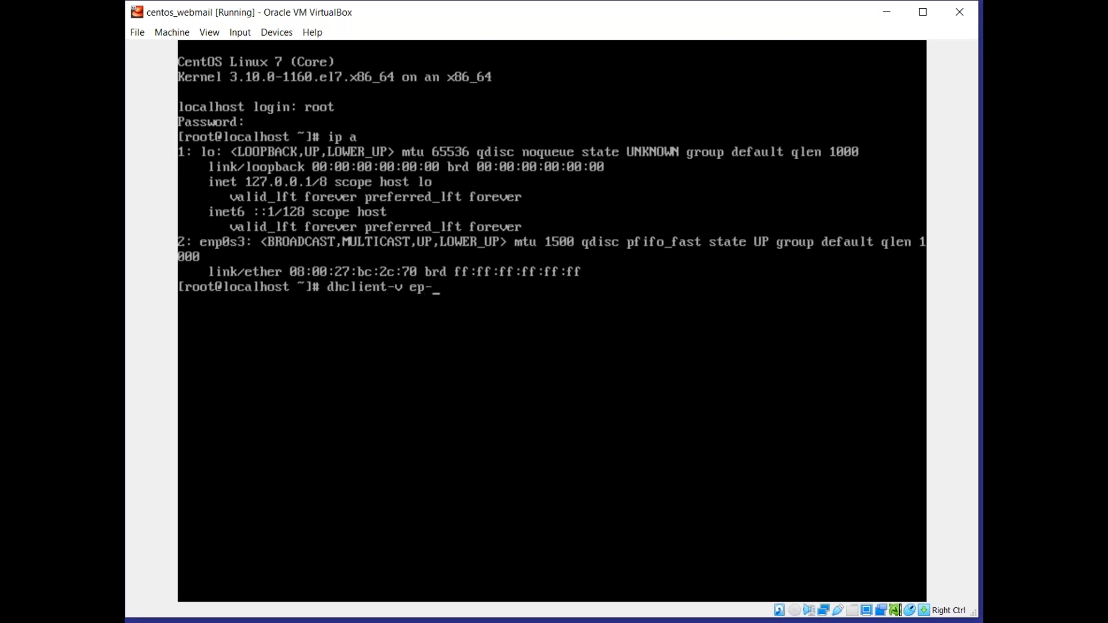
text(0s3)
key(Left)
key(Left)
key(Left)
key(Left)
text(n)
key(Return)
key(Up)
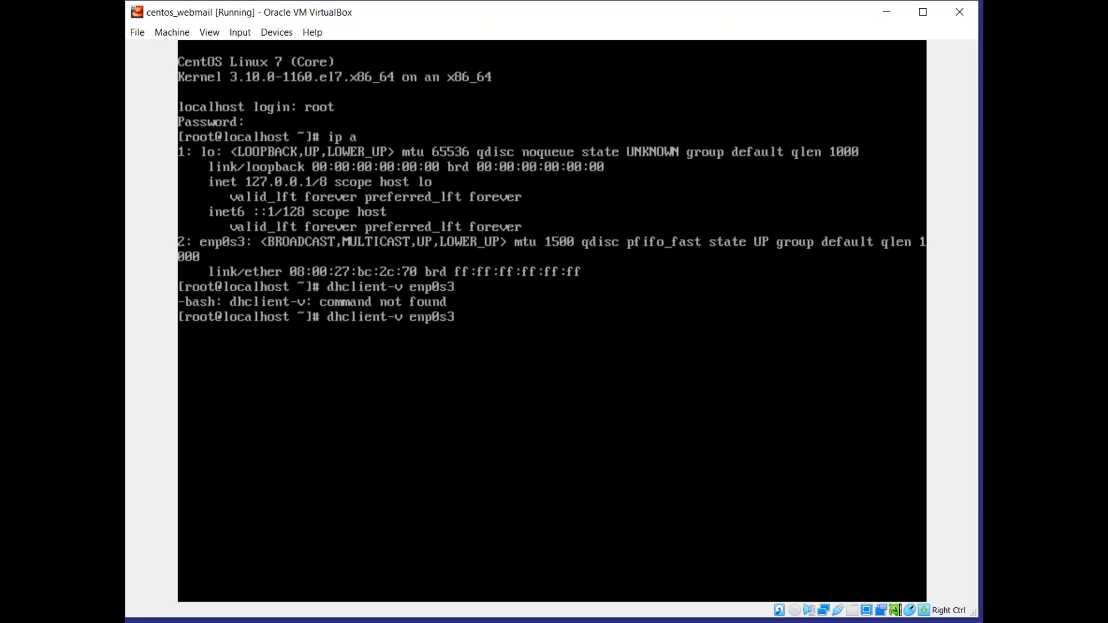
key(Return)
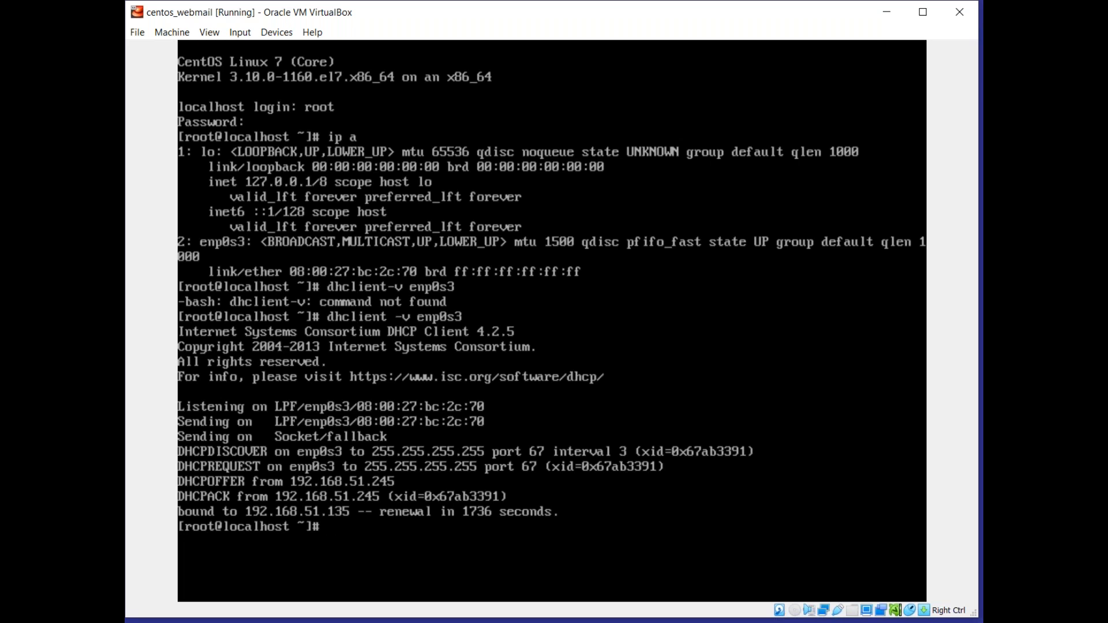
Leave the virtual machine, switch to the PuTTY session for 192.168.51.135 and maximize its window.
key(Control_R)
key(Control_R)
key(Control_R)
key(alt+Tab)
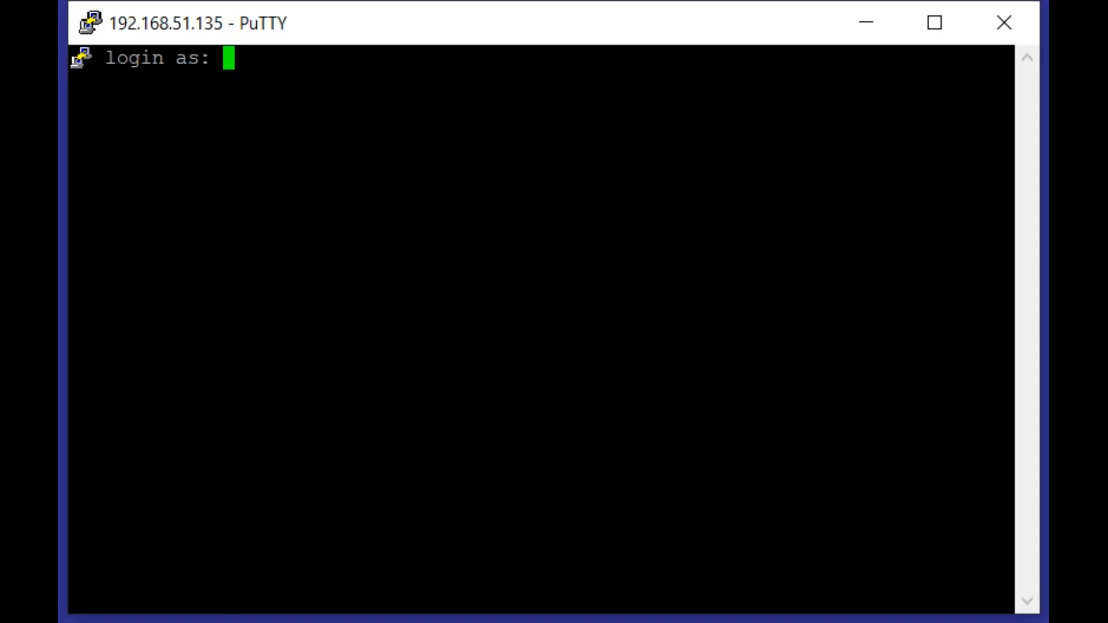
click(929, 37)
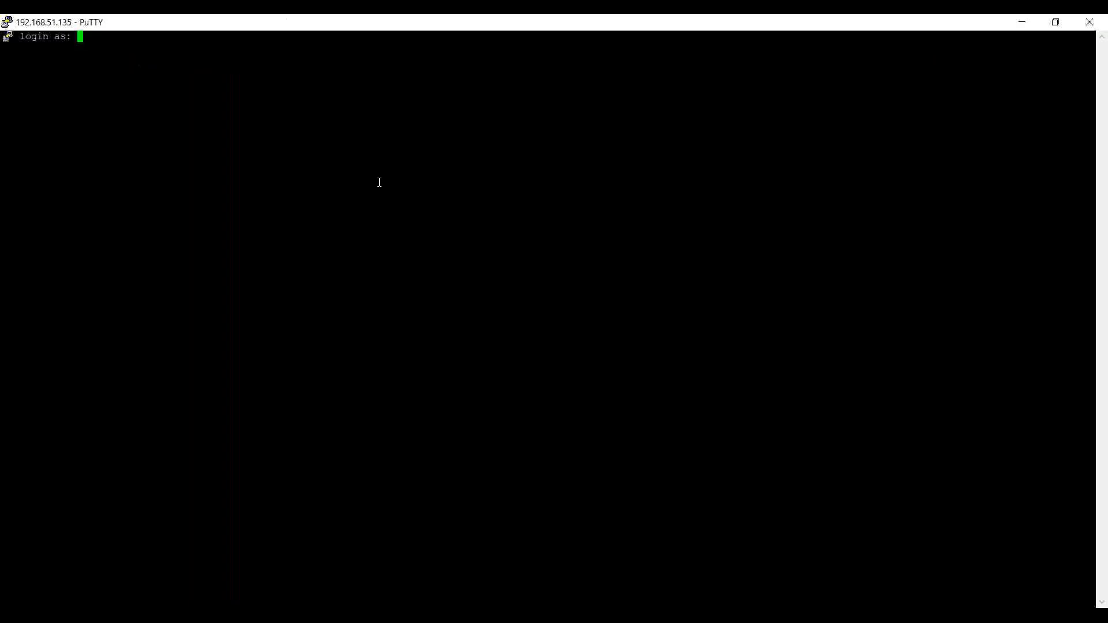
Log in to the SSH session as root with the account password.
text(root)
key(Return)
key(Return)
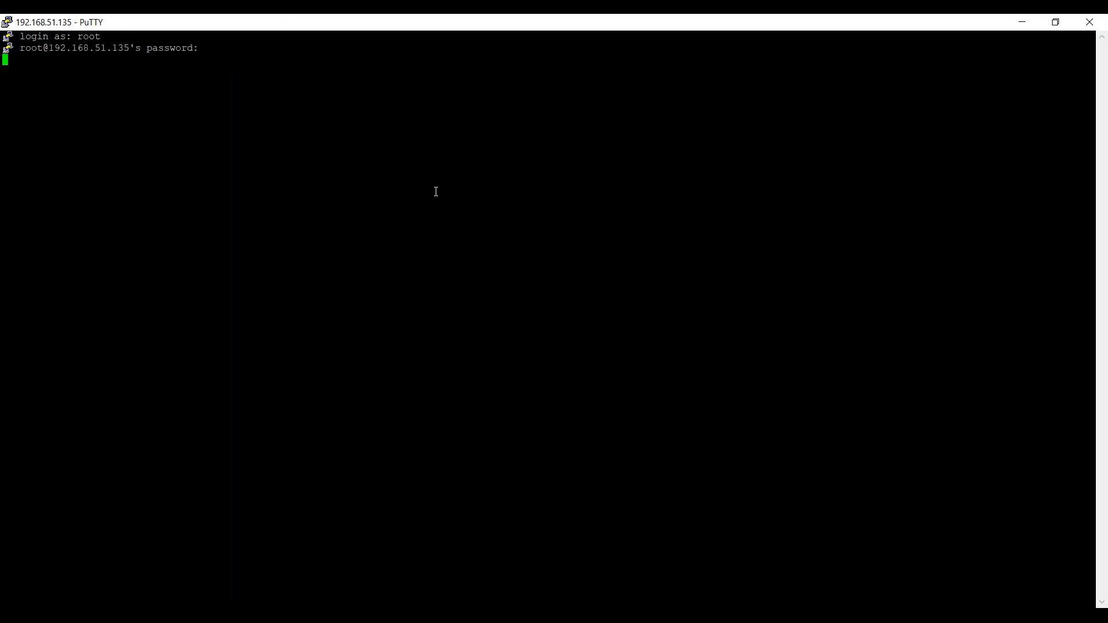
Change the terminal font size of the current session to 18-point and apply the setting.
right_click(565, 26)
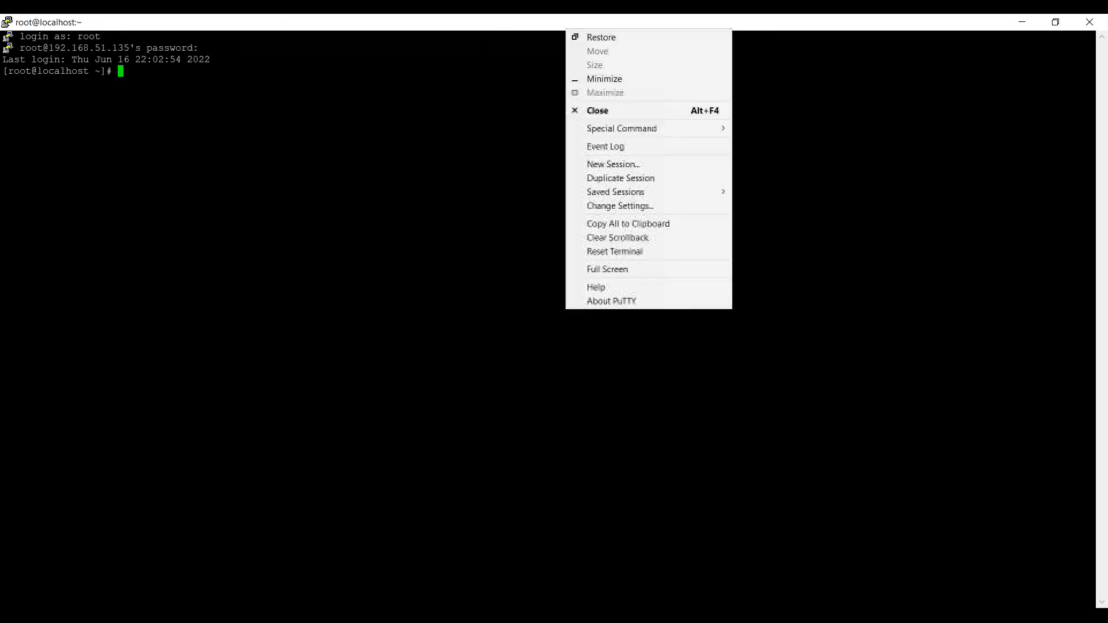
click(617, 205)
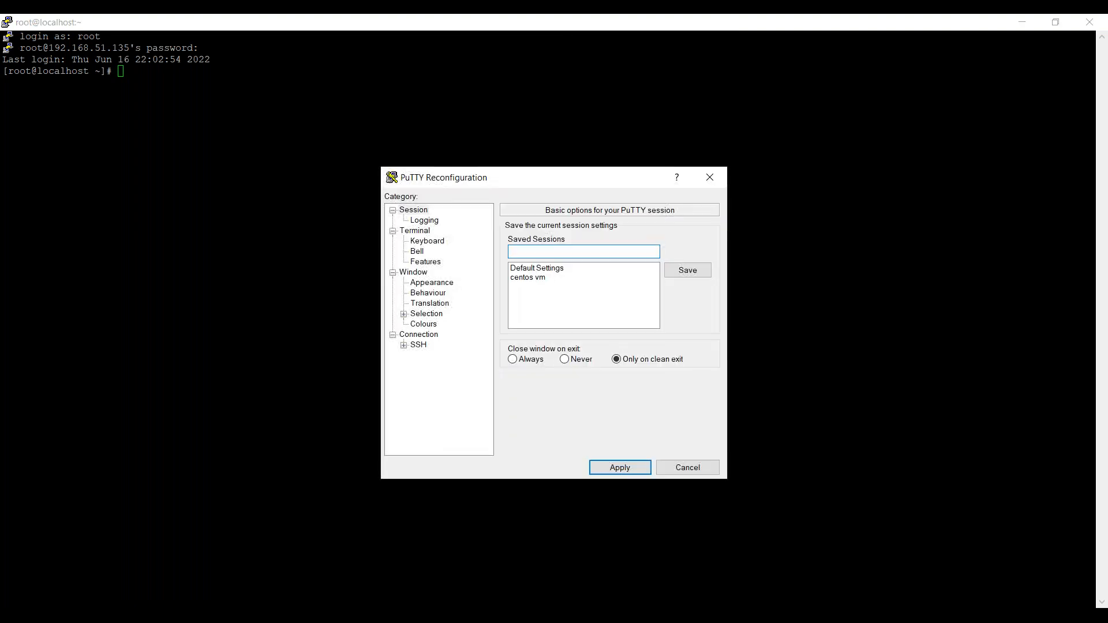
click(423, 284)
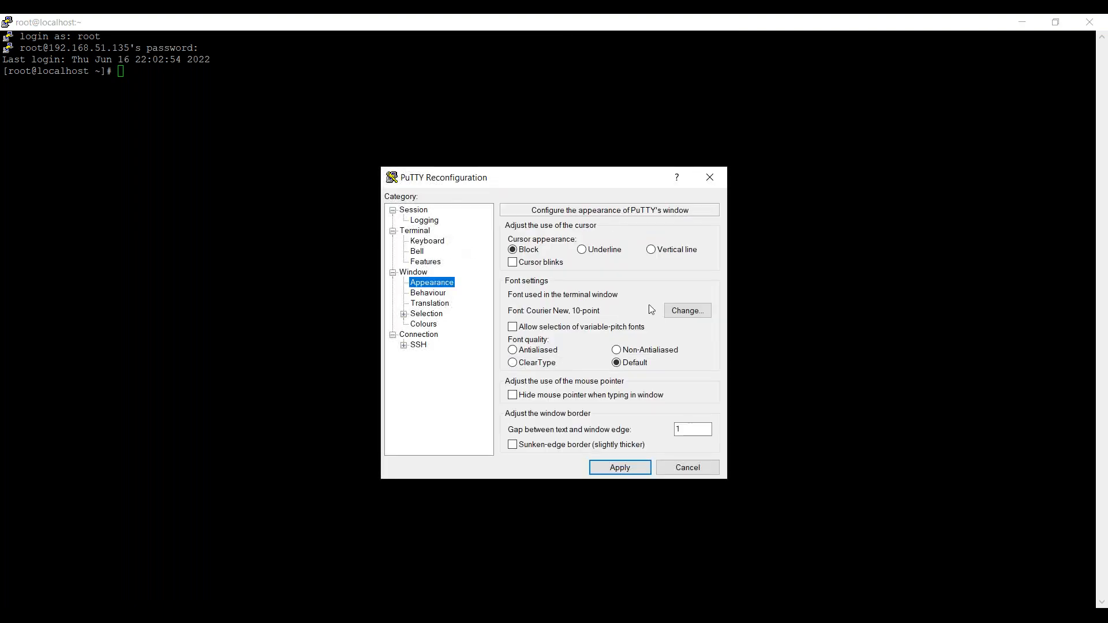
click(680, 311)
click(641, 367)
click(588, 584)
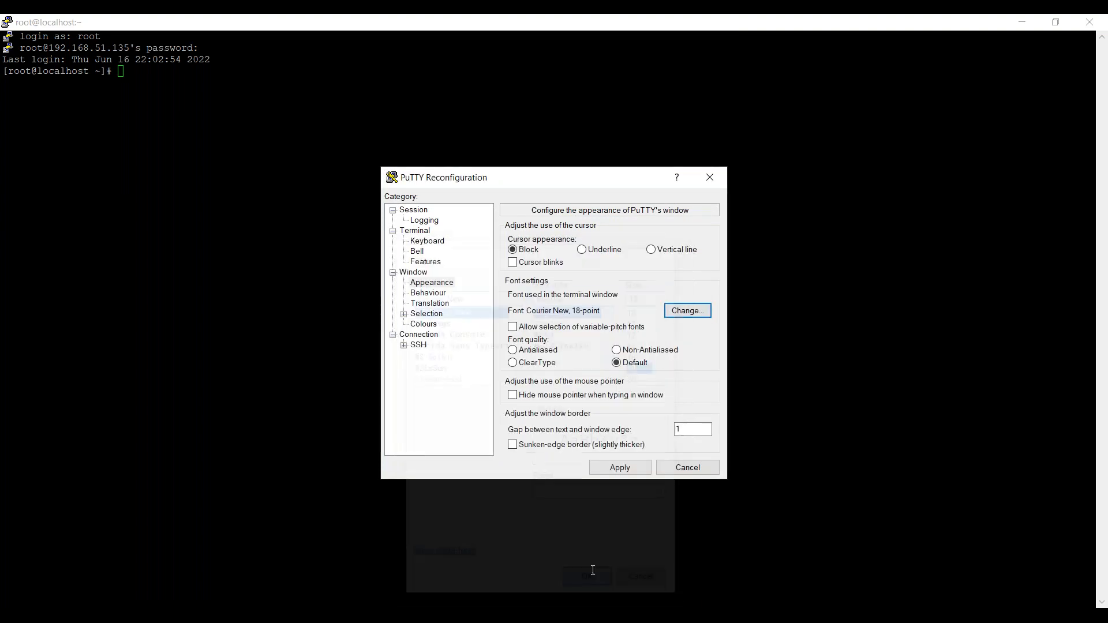
click(635, 469)
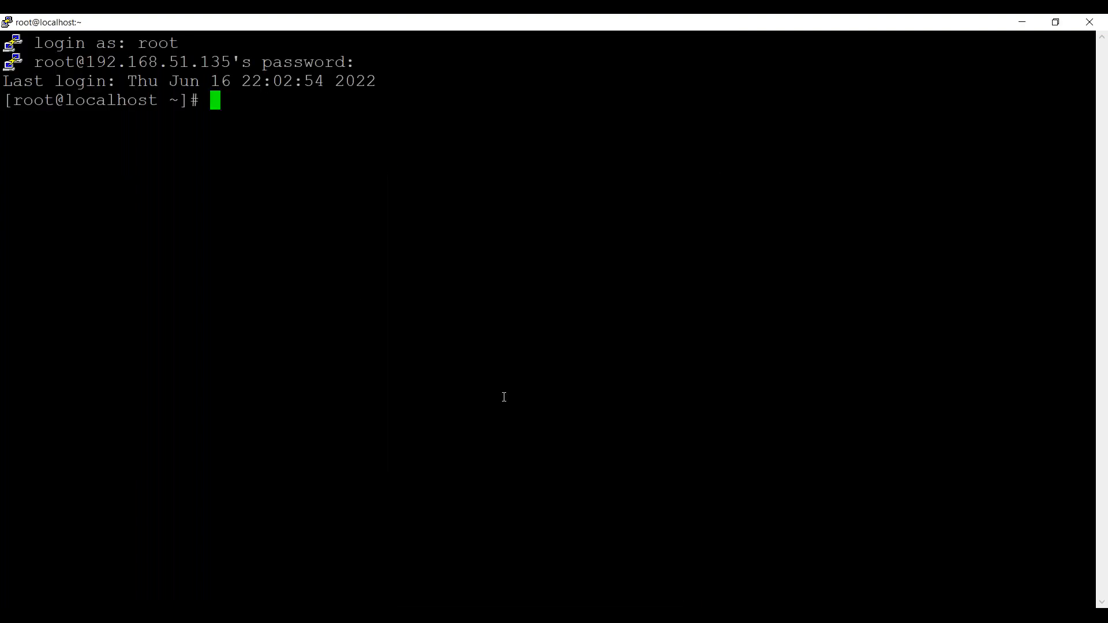
right_click(357, 295)
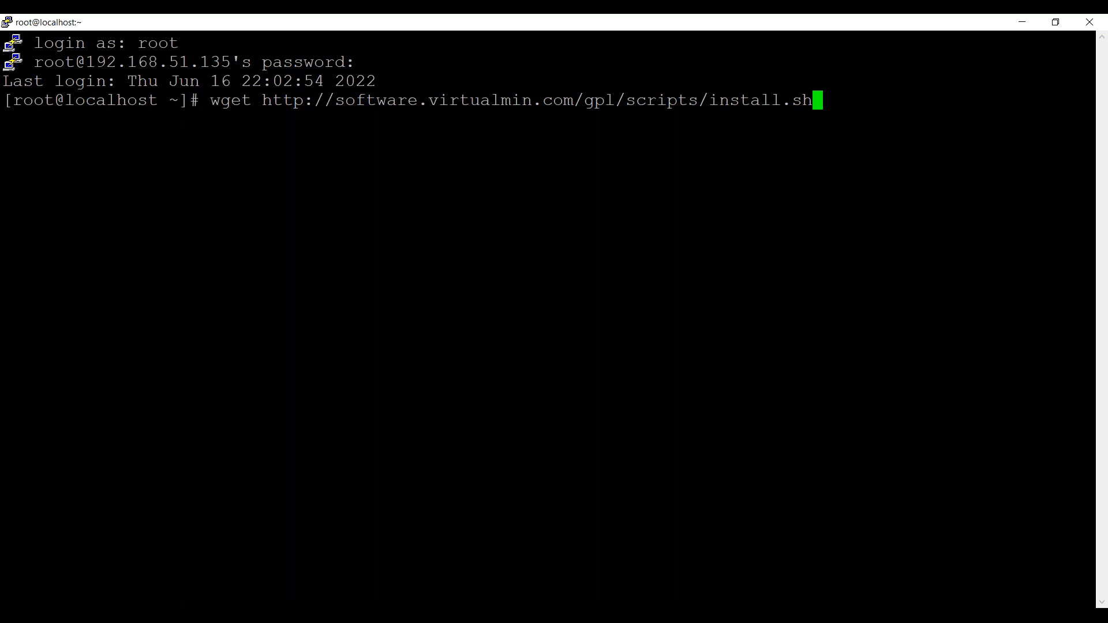
click(847, 30)
click(847, 34)
click(730, 277)
key(Return)
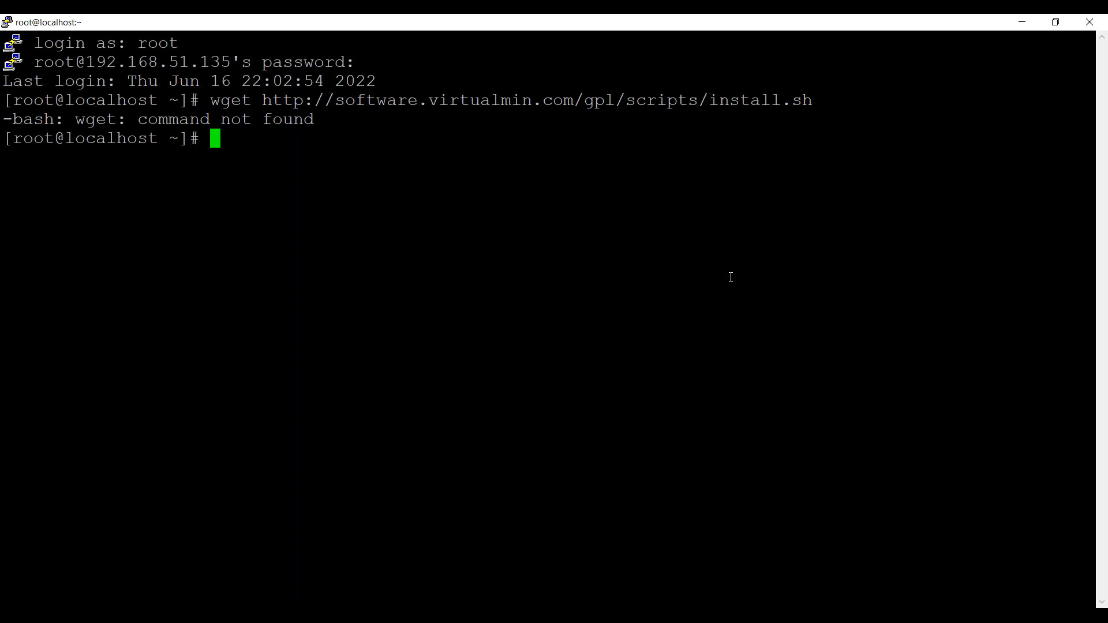
Install the wget package without confirmation prompts by running yum install wget -y.
text(yum install )
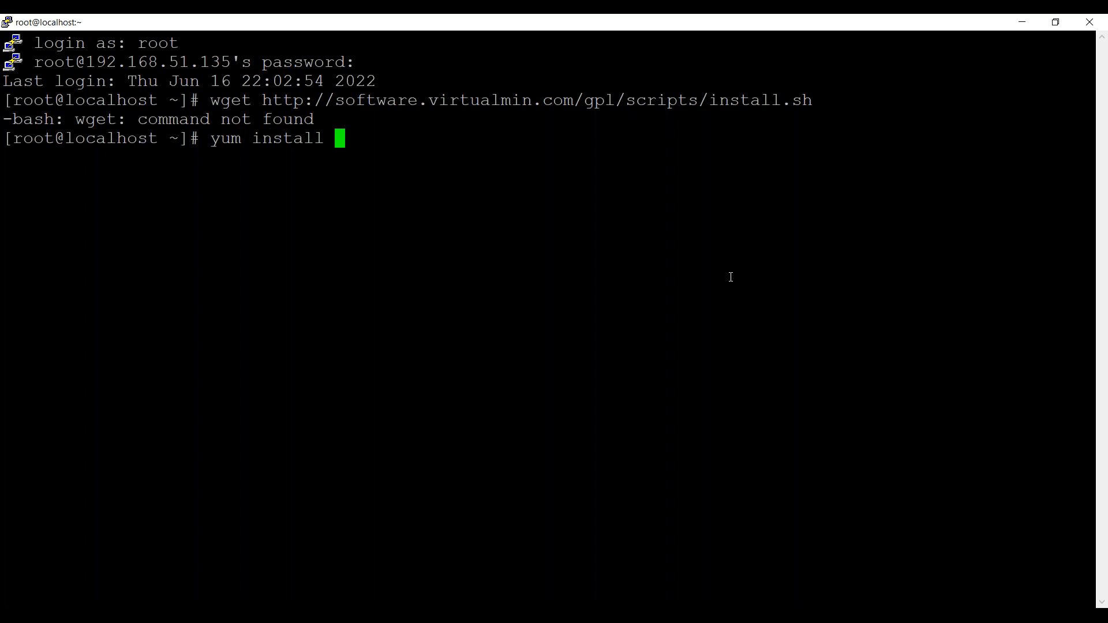
text(-)
key(BackSpace)
text(wget -y)
key(Return)
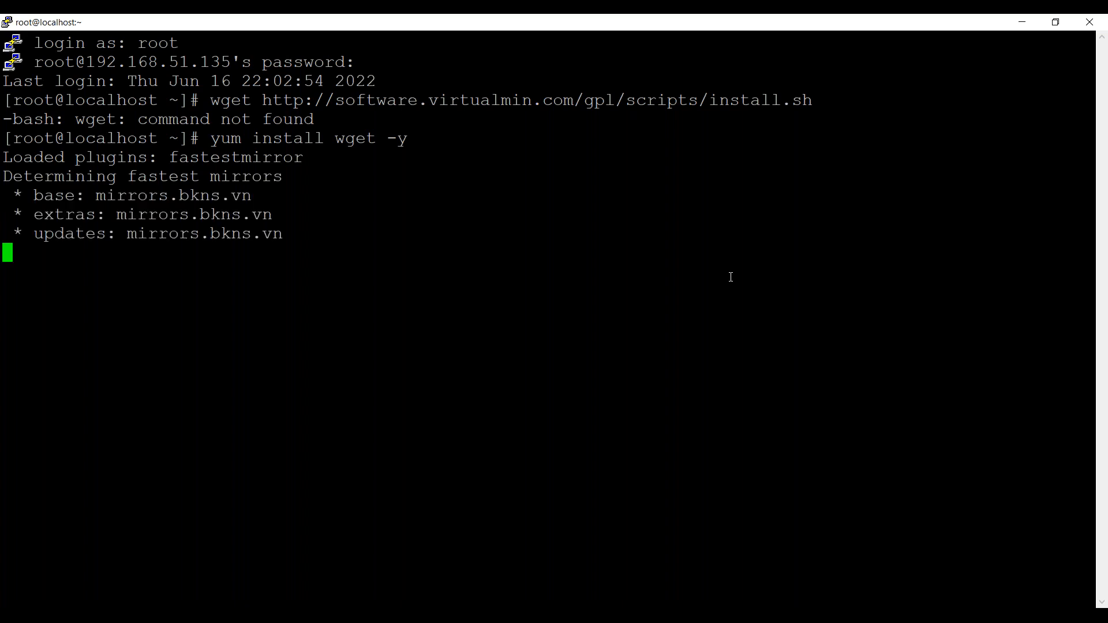
click(863, 35)
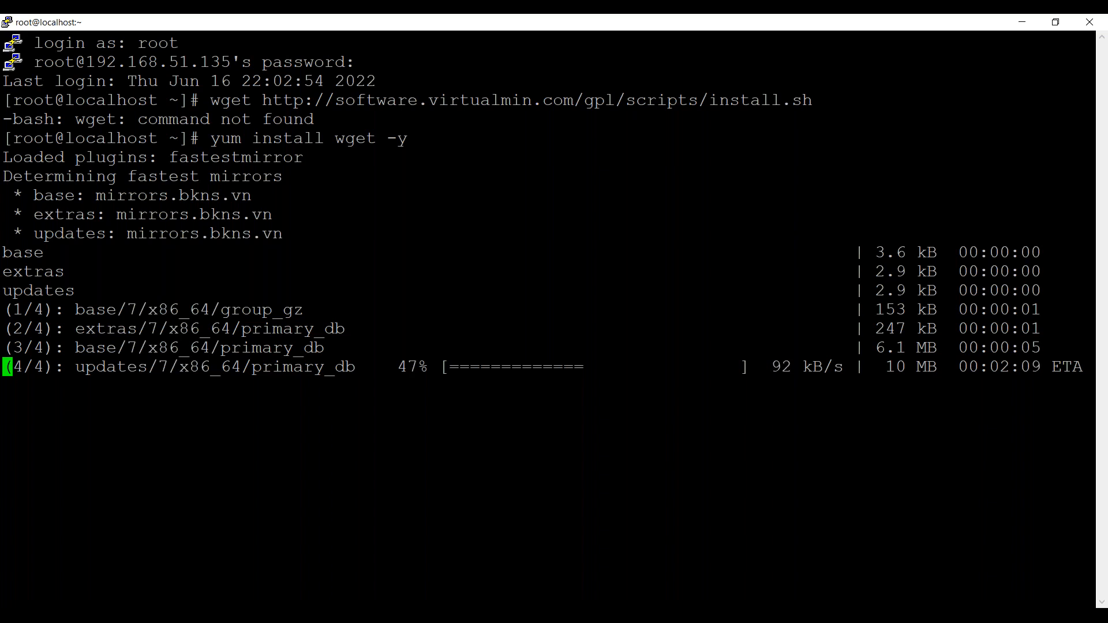
click(700, 24)
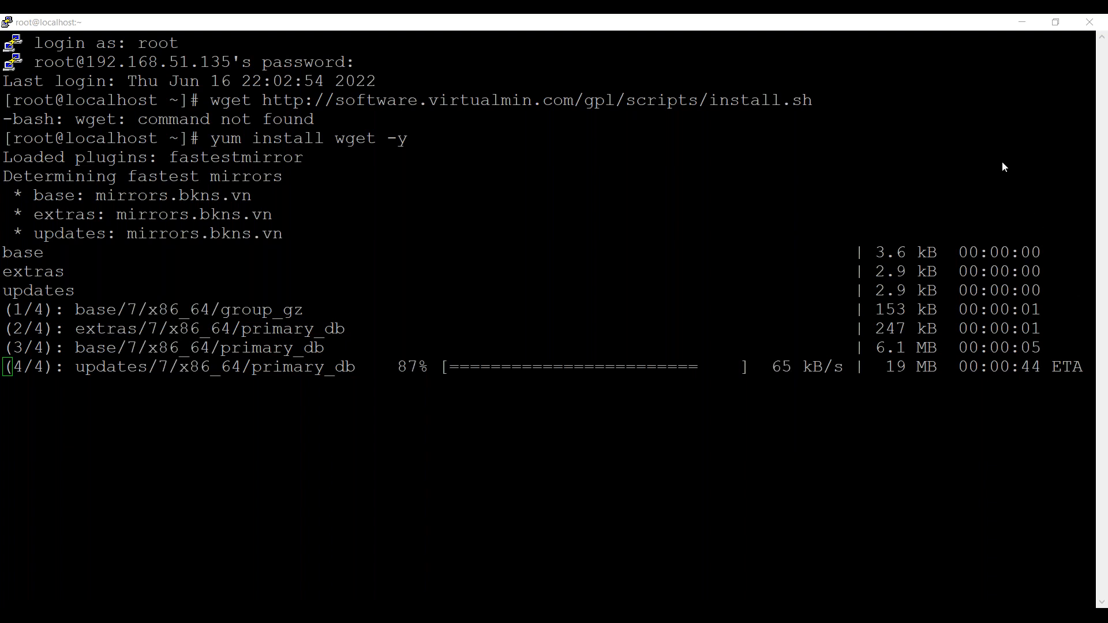
click(848, 56)
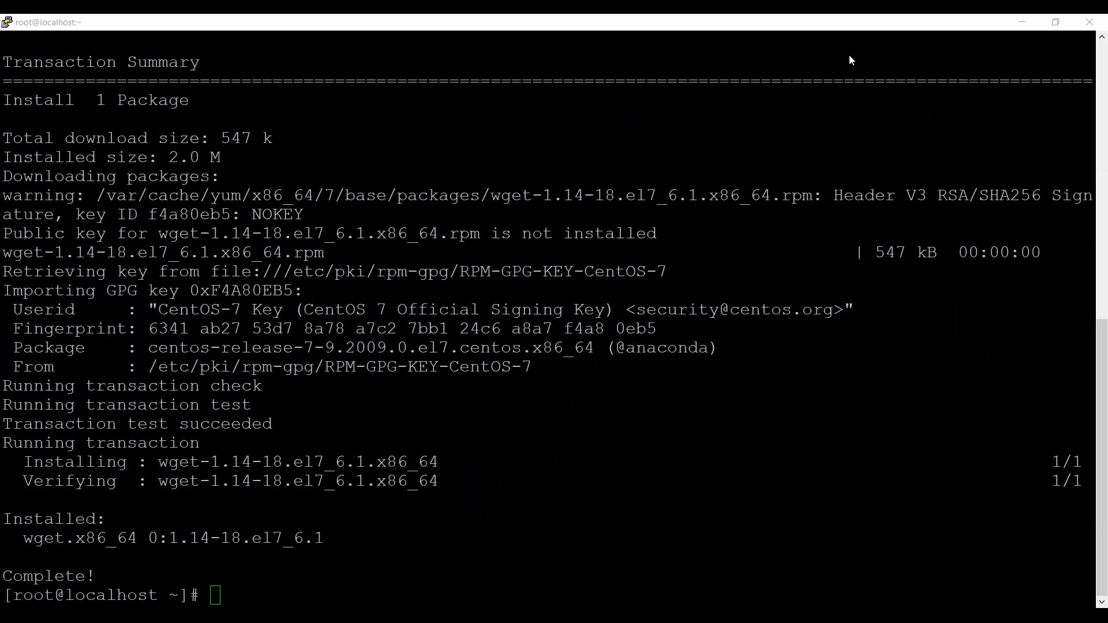
click(703, 396)
right_click(656, 411)
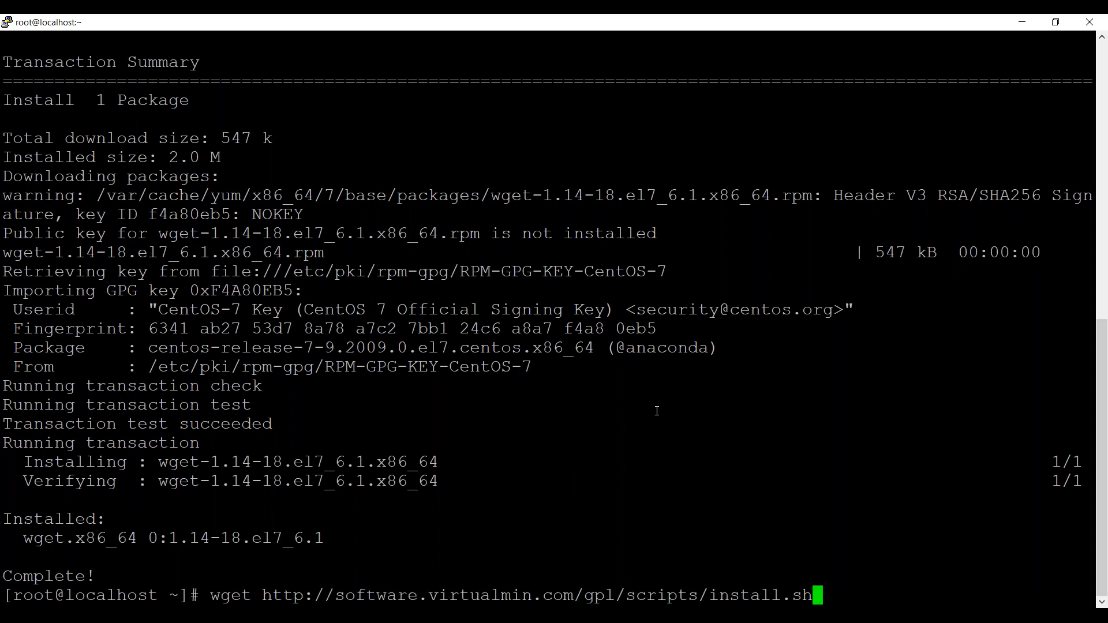
key(Return)
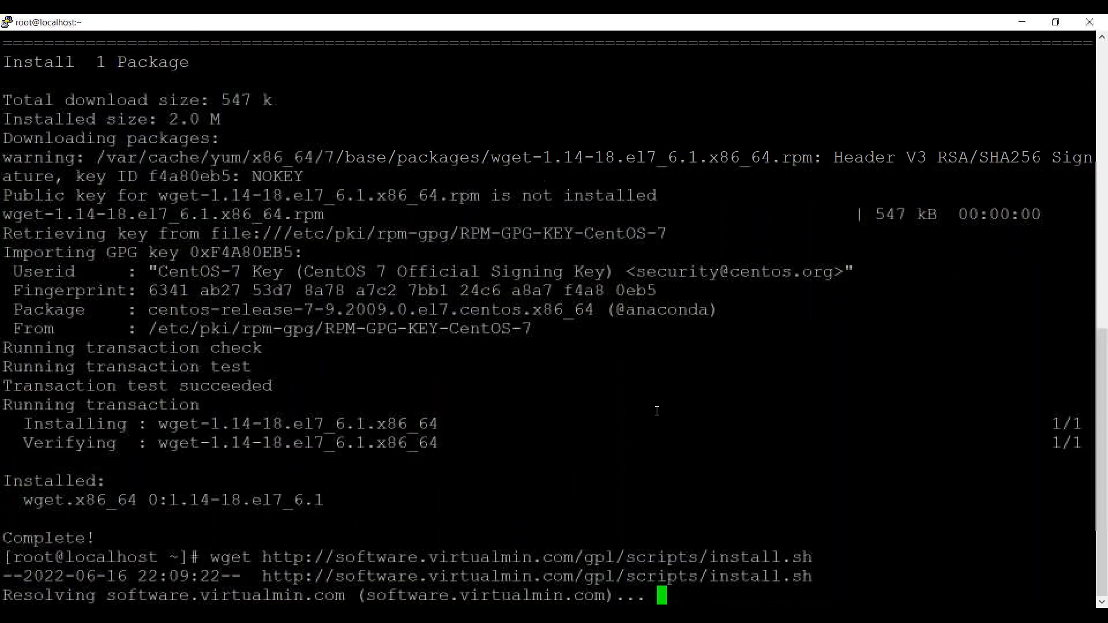
text(ls)
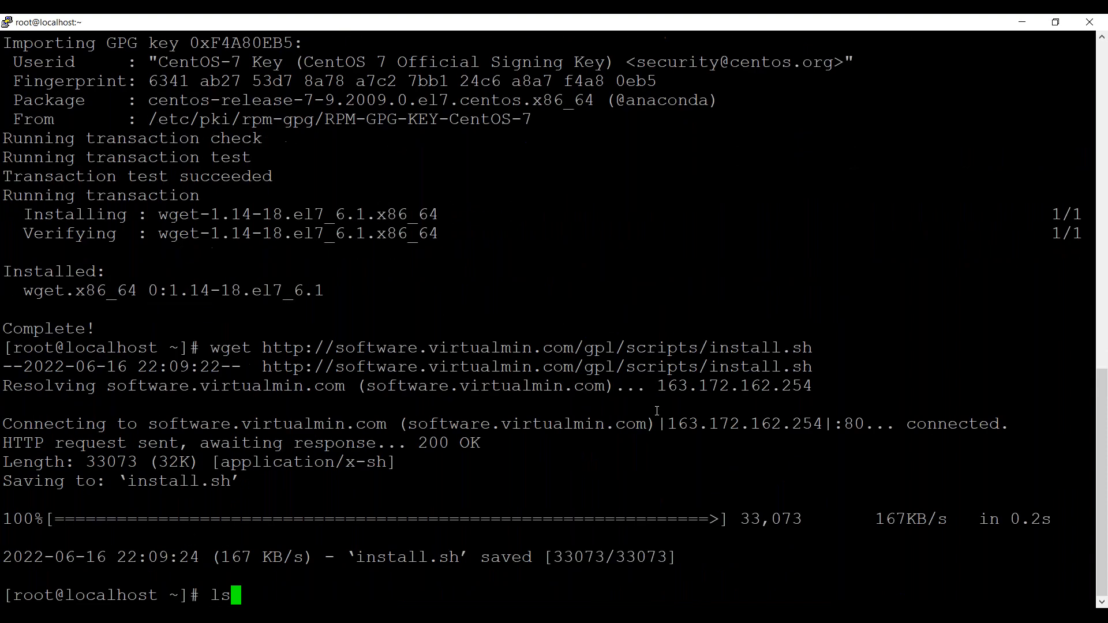
key(Return)
Try to run the downloaded installer script with ./install.sh.
text(./i)
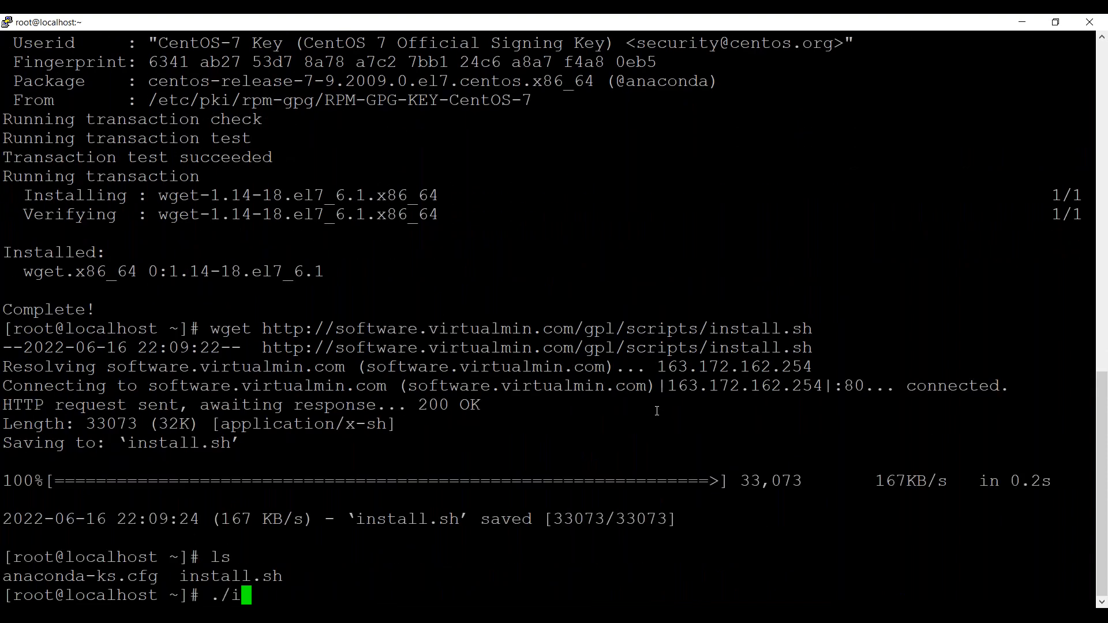
text(nstall.sh)
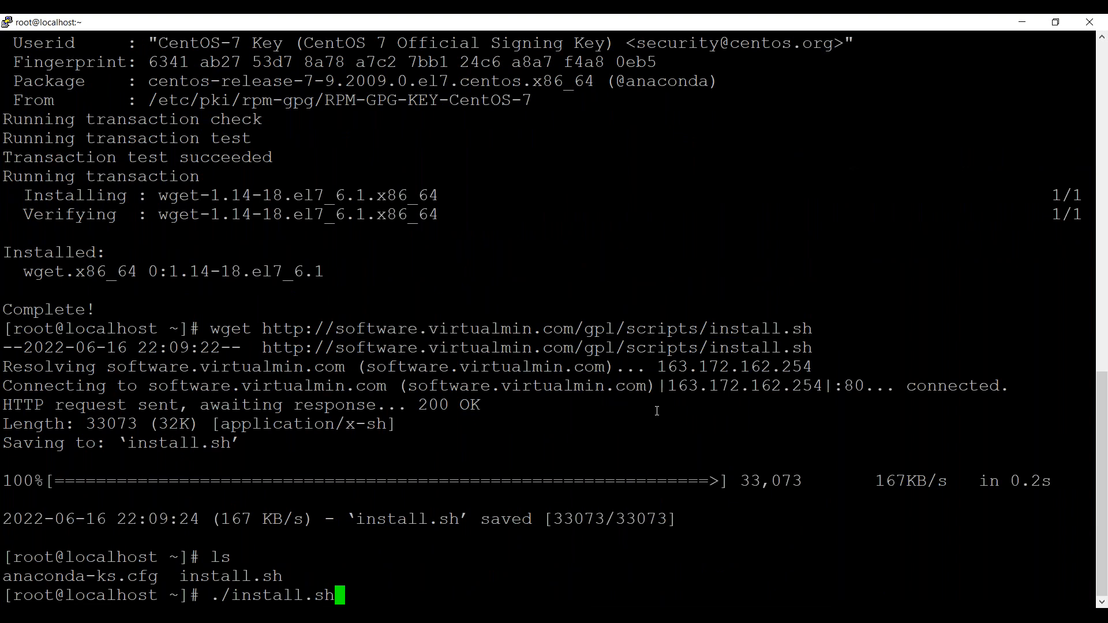
key(Return)
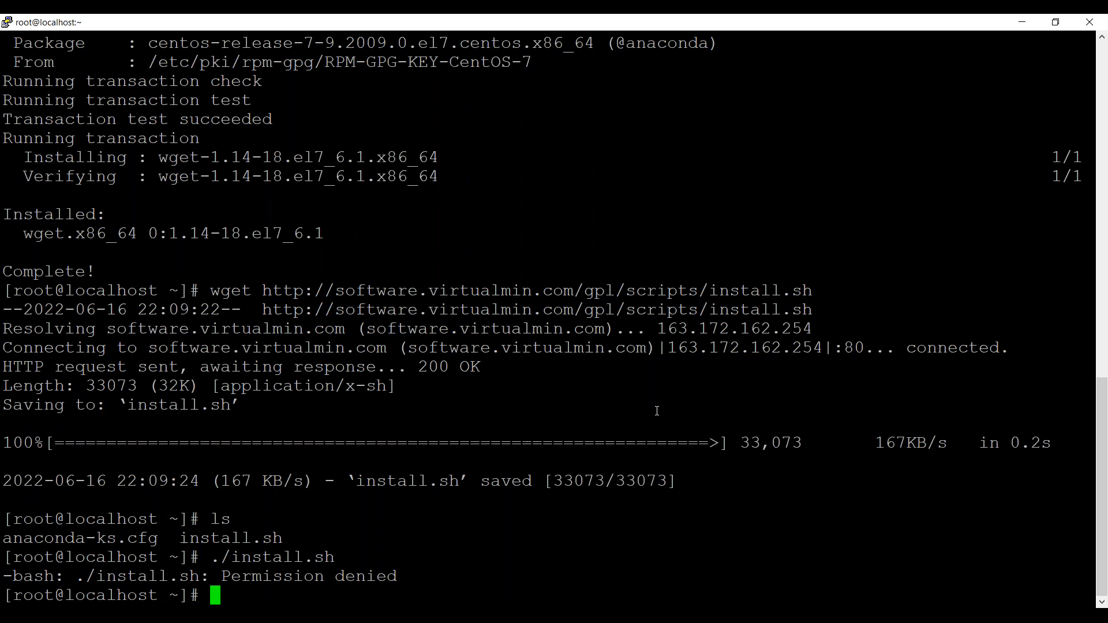
Make the installer script executable by running chmod +x install.sh.
text(chmod )
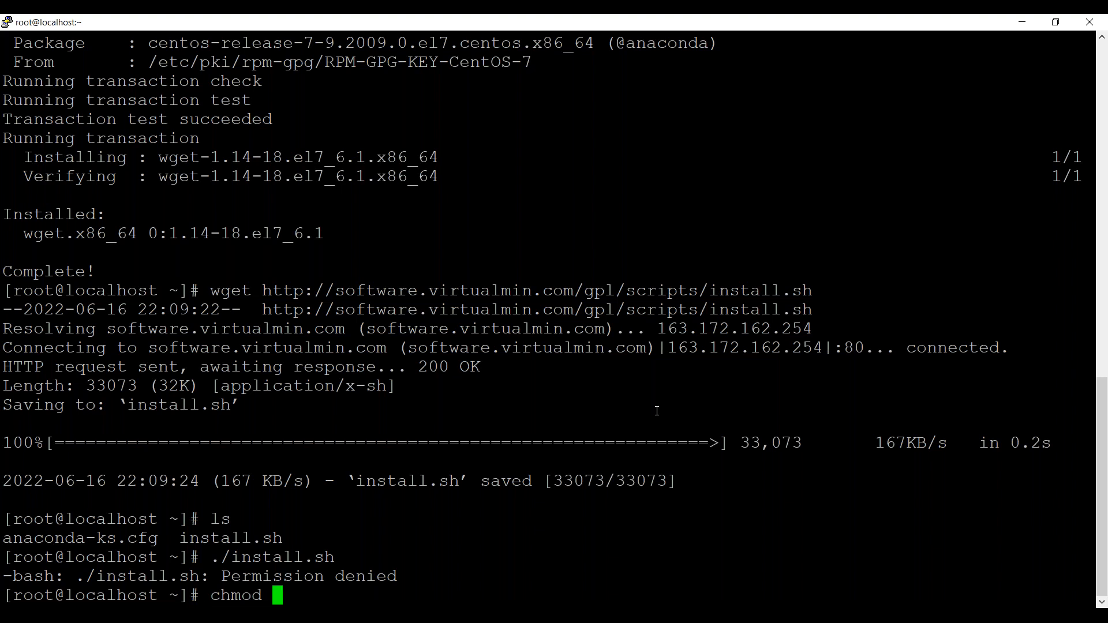
text(+x in)
key(Tab)
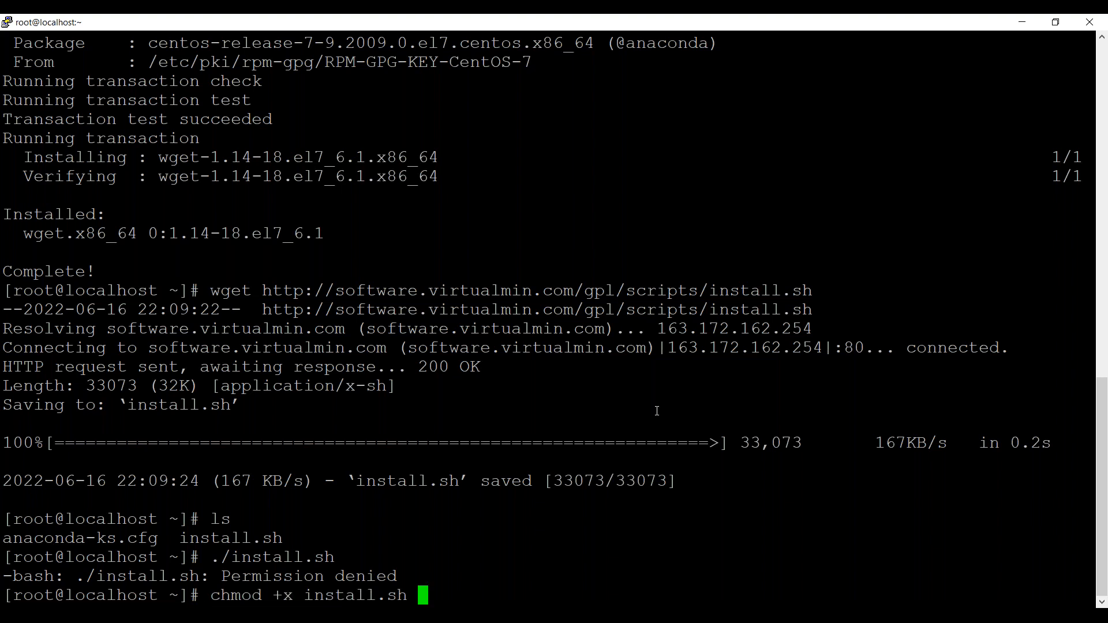
key(Return)
text(./)
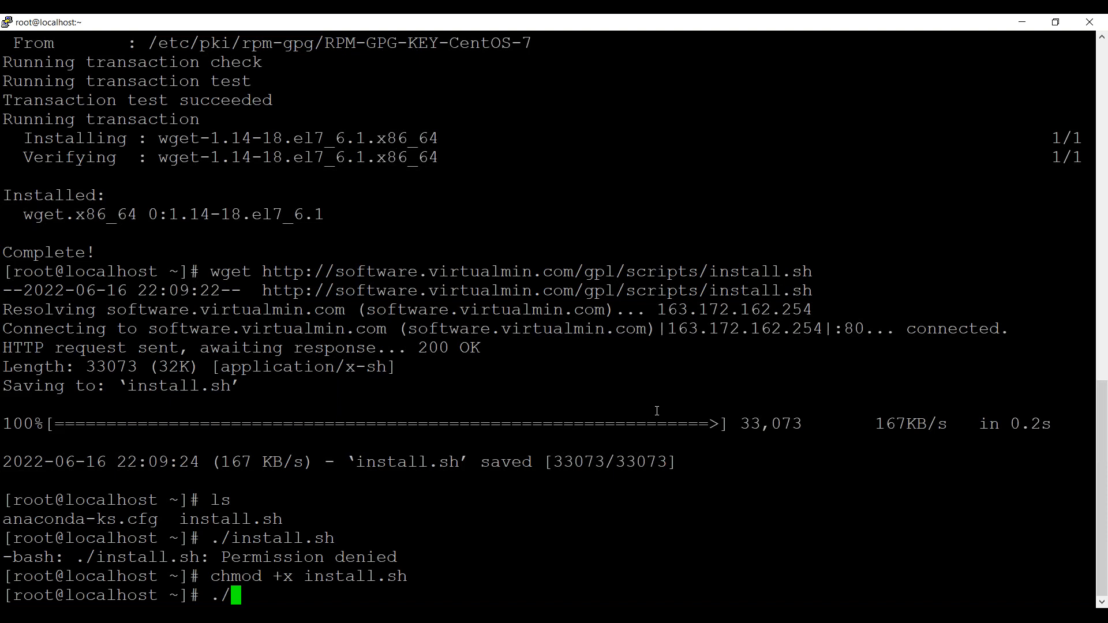
key(BackSpace)
key(BackSpace)
text(../)
key(BackSpace)
key(BackSpace)
key(BackSpace)
List the directory's files and show the path completions for the current directory with ./, leaving the command line empty.
text(ls)
key(Return)
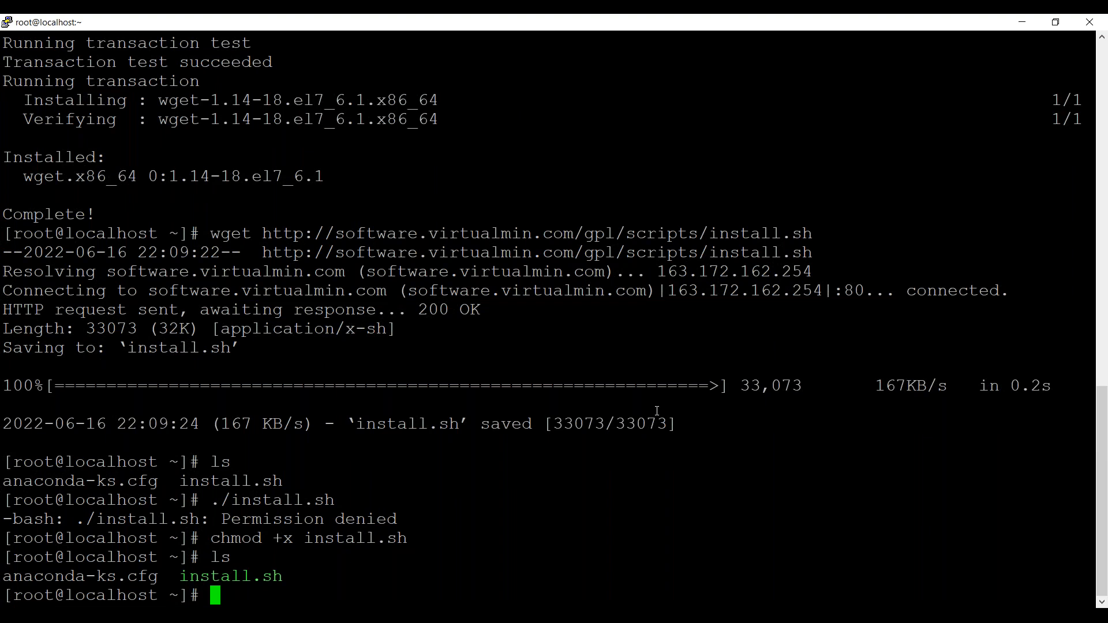
text(./)
key(Tab)
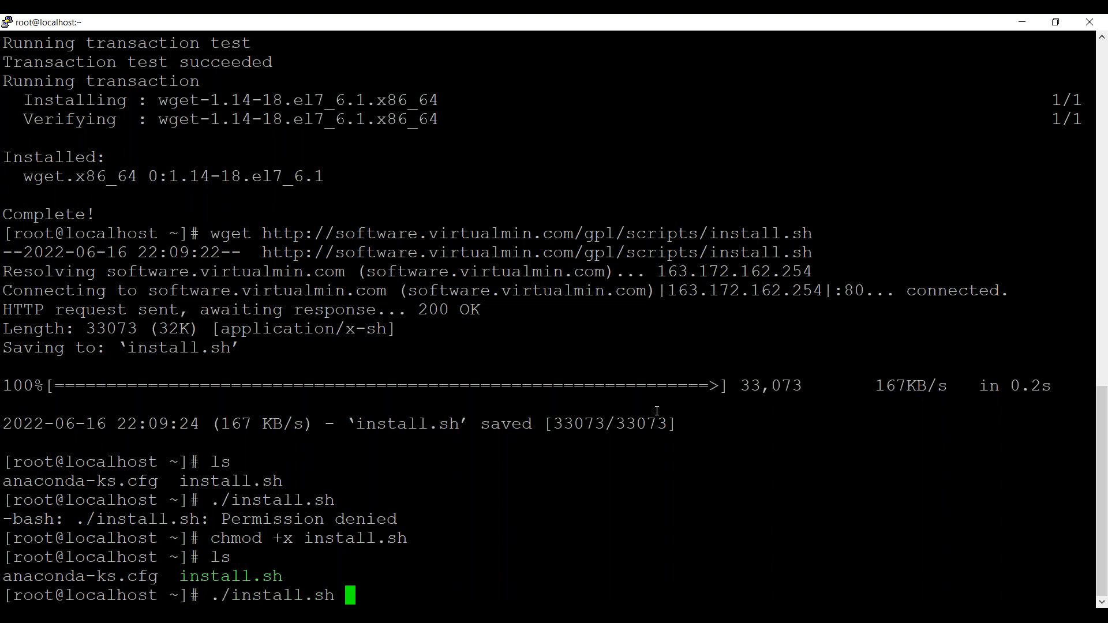
key(Tab)
key(Tab)
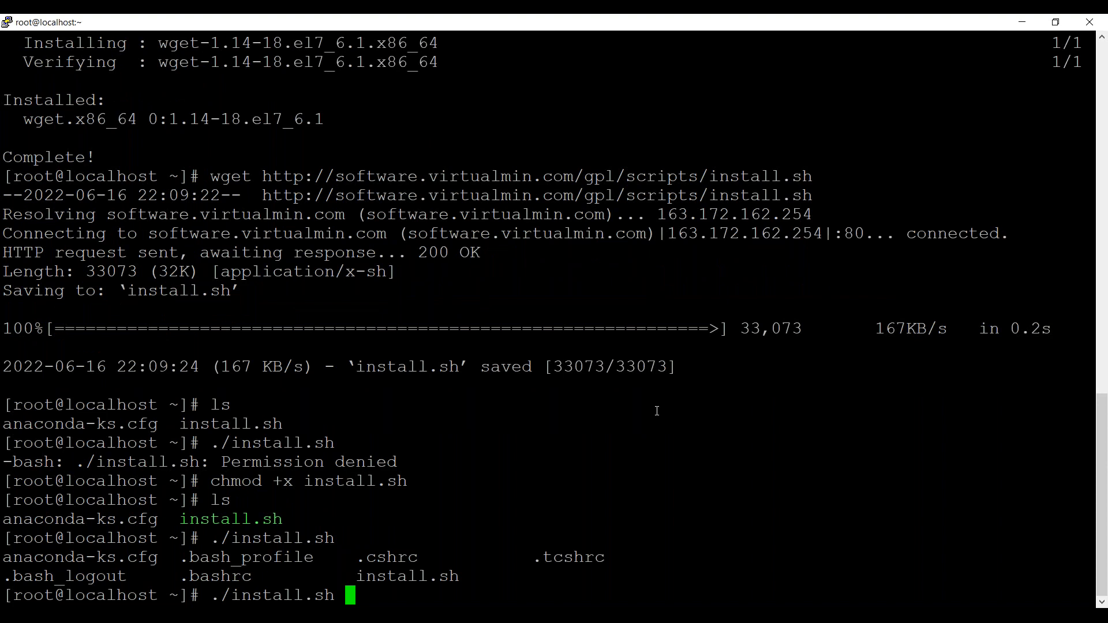
drag(460, 576, 5, 562)
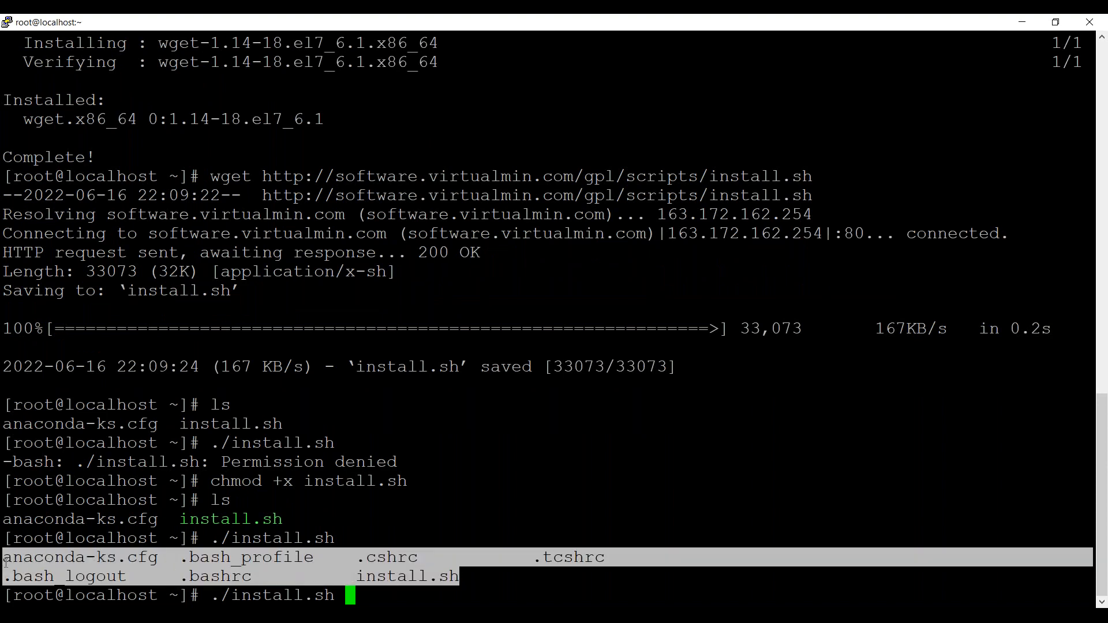
click(473, 546)
key(BackSpace)
key(BackSpace)
key(BackSpace)
key(BackSpace)
key(BackSpace)
key(BackSpace)
key(BackSpace)
key(BackSpace)
key(BackSpace)
key(BackSpace)
key(BackSpace)
key(BackSpace)
key(BackSpace)
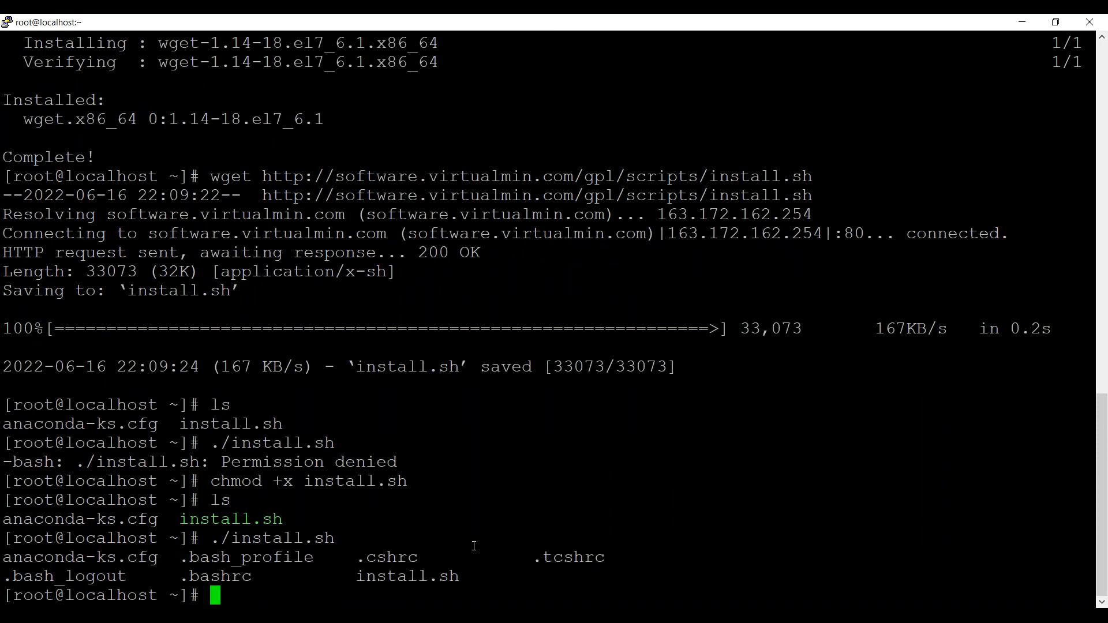
Show the path completions for the parent directory with ../ and cancel the command line.
text(../)
key(Tab)
key(Tab)
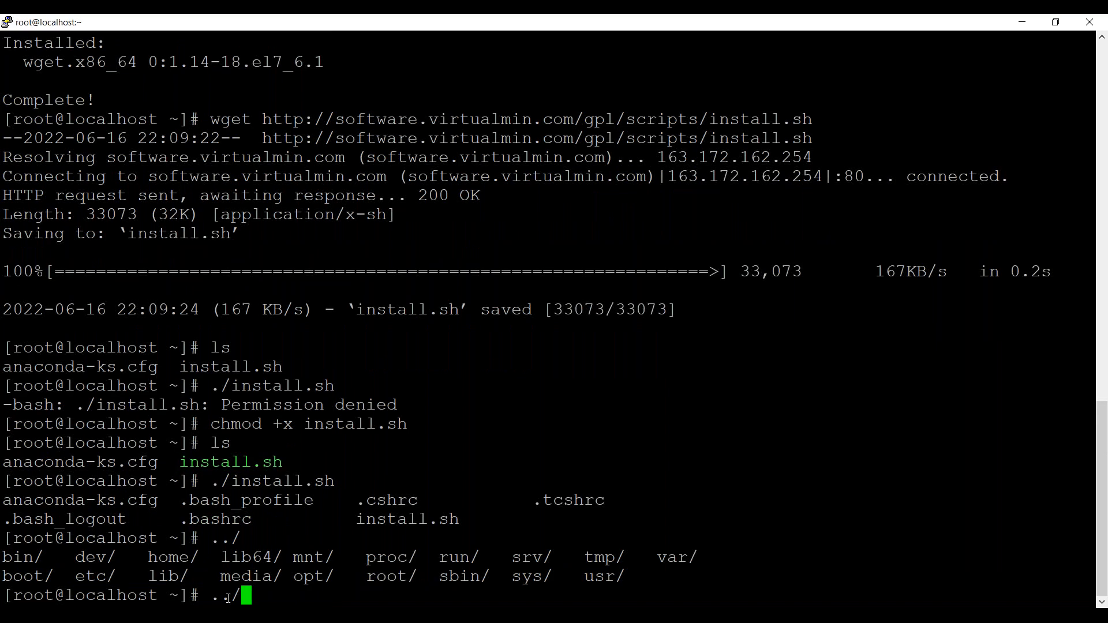
drag(626, 576, 4, 557)
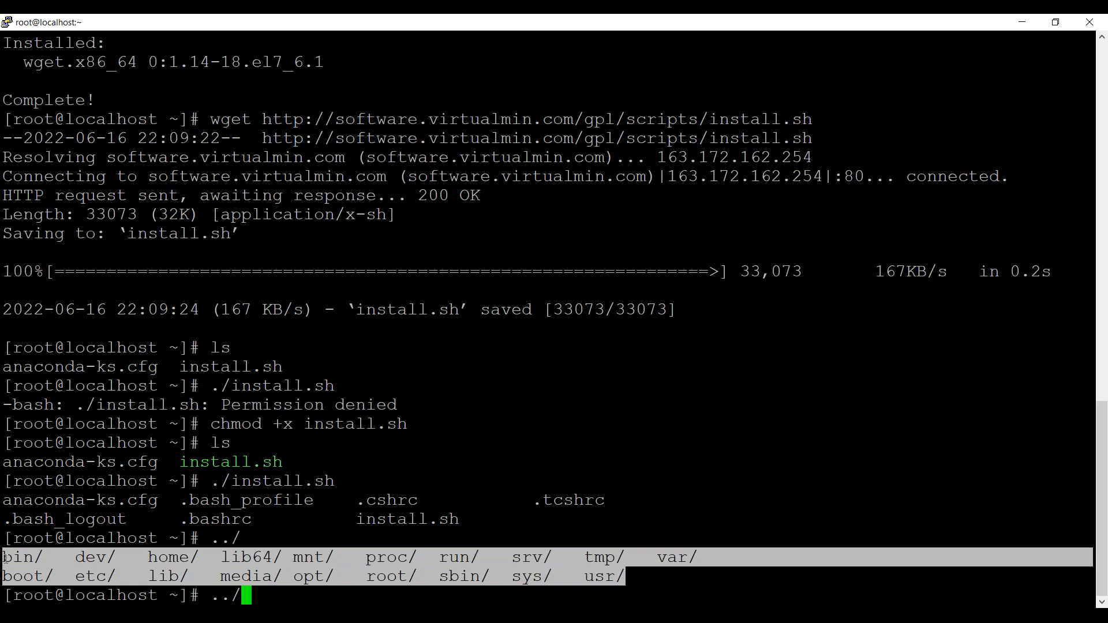
click(261, 552)
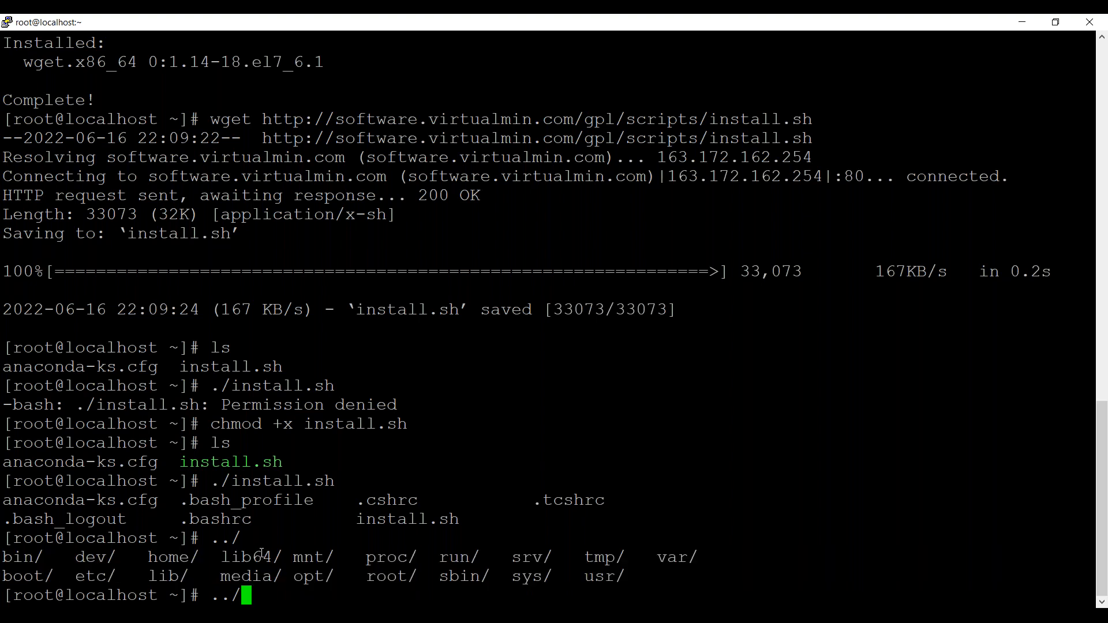
key(ctrl+c)
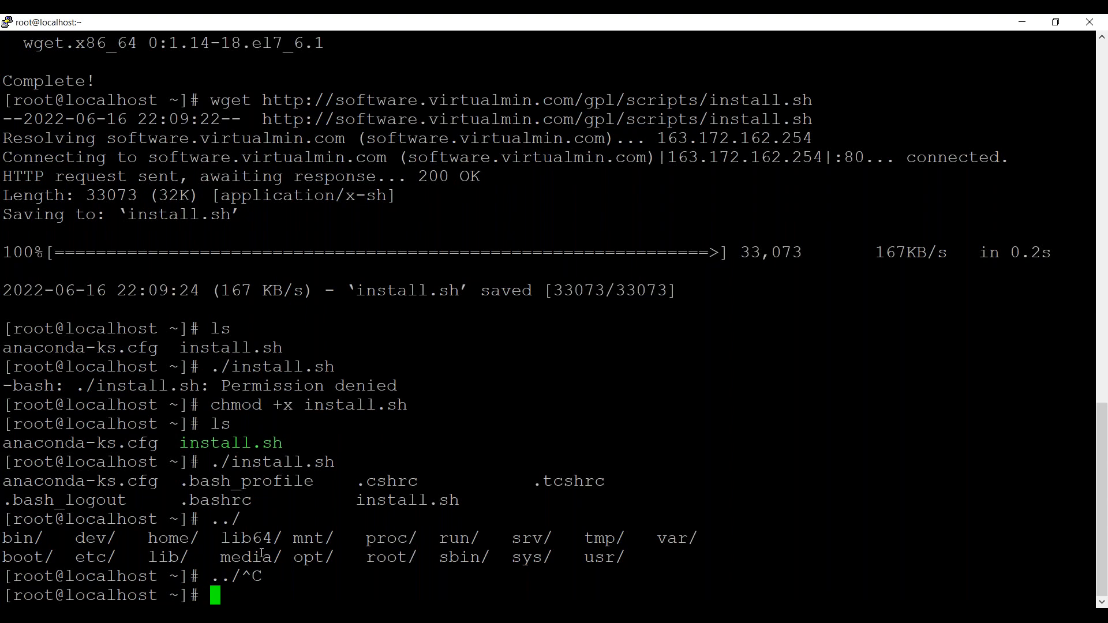
Run the executable Virtualmin installer script with ./install.sh.
text(./in)
key(Tab)
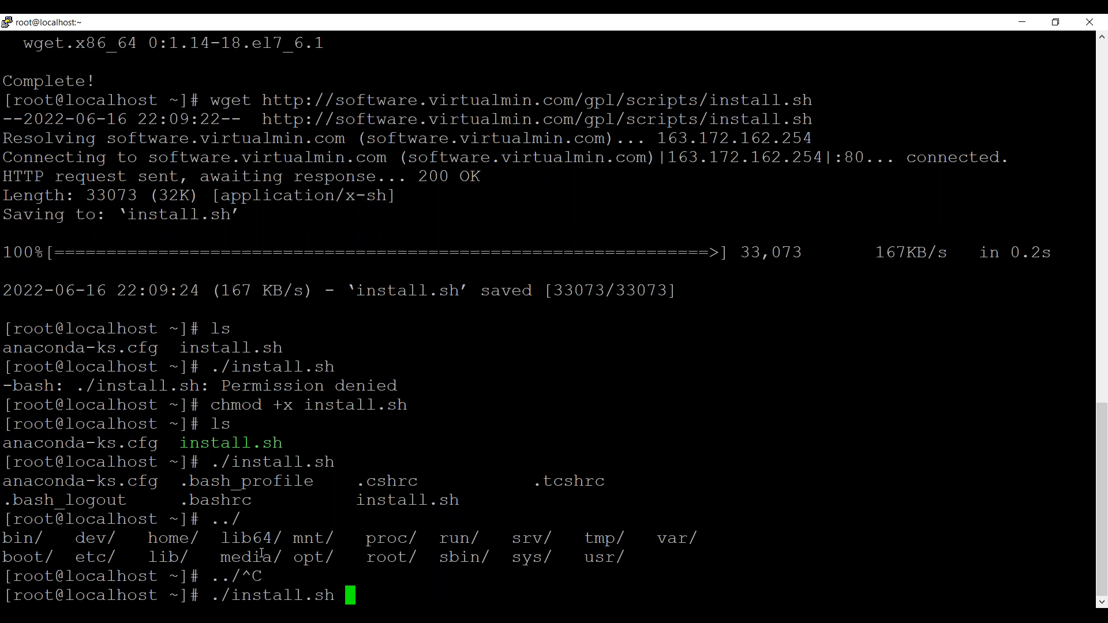
key(Return)
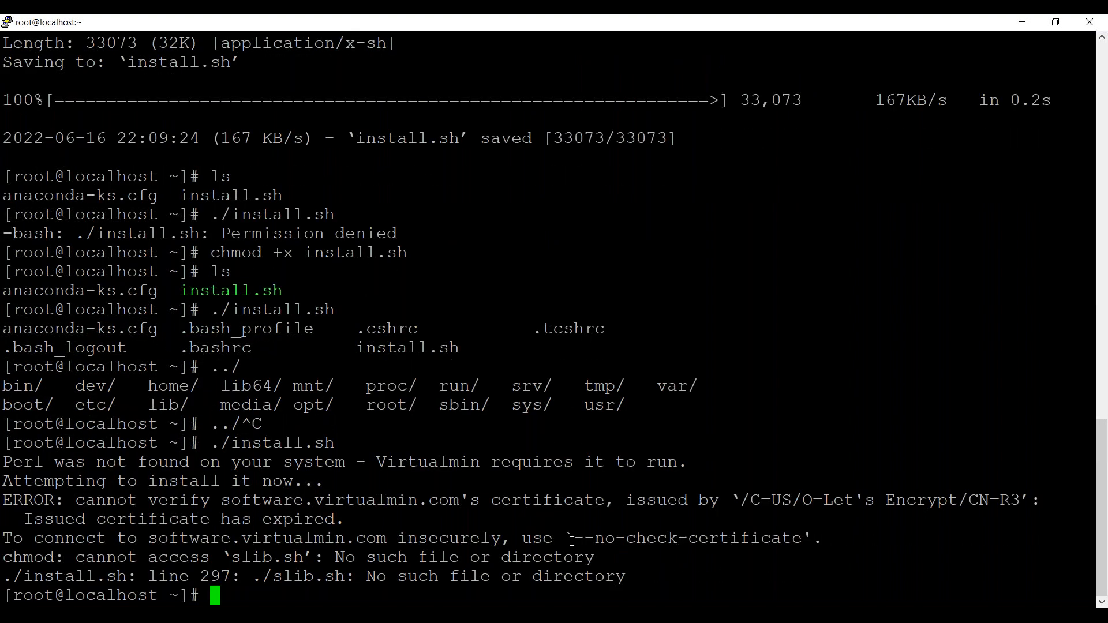
Copy the --no-check-certificate option from the installer's output and open install.sh in vi.
drag(572, 537, 631, 536)
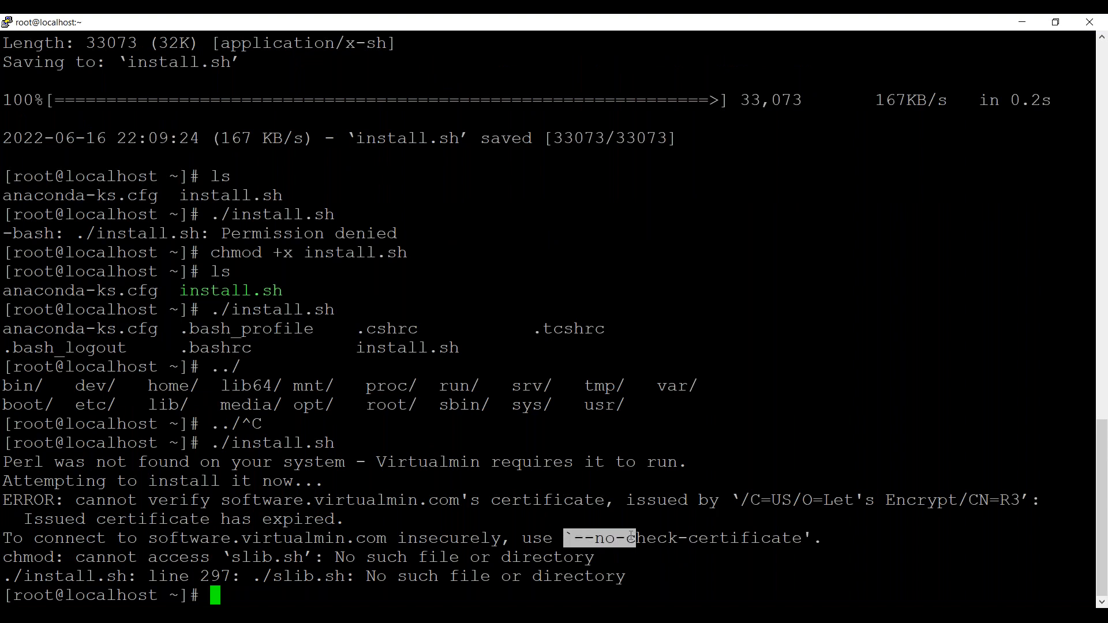
click(631, 536)
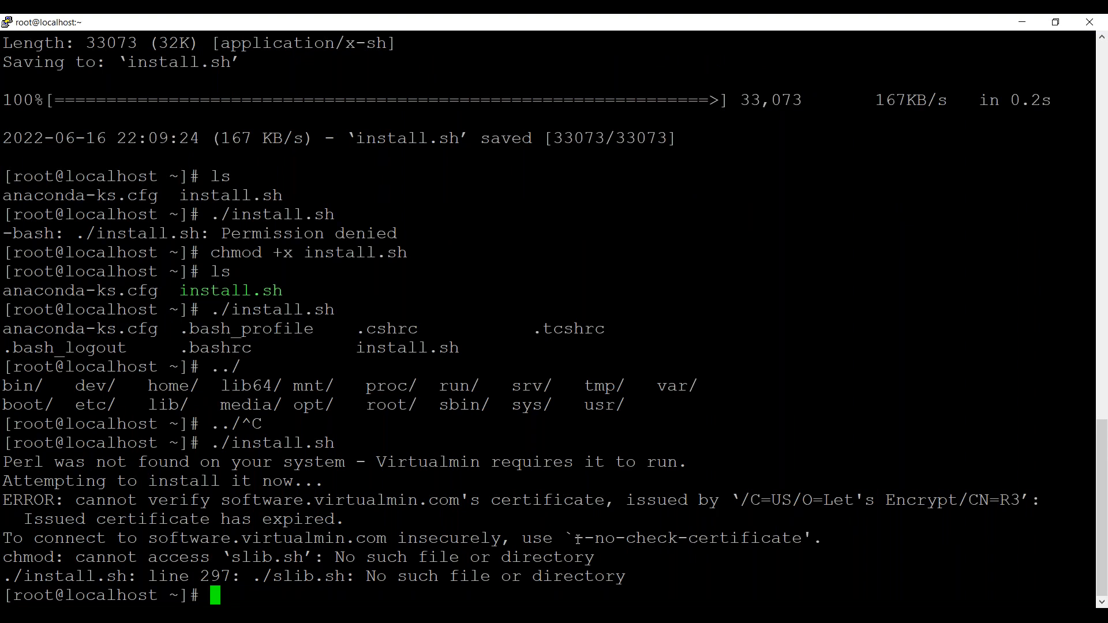
drag(577, 539, 799, 540)
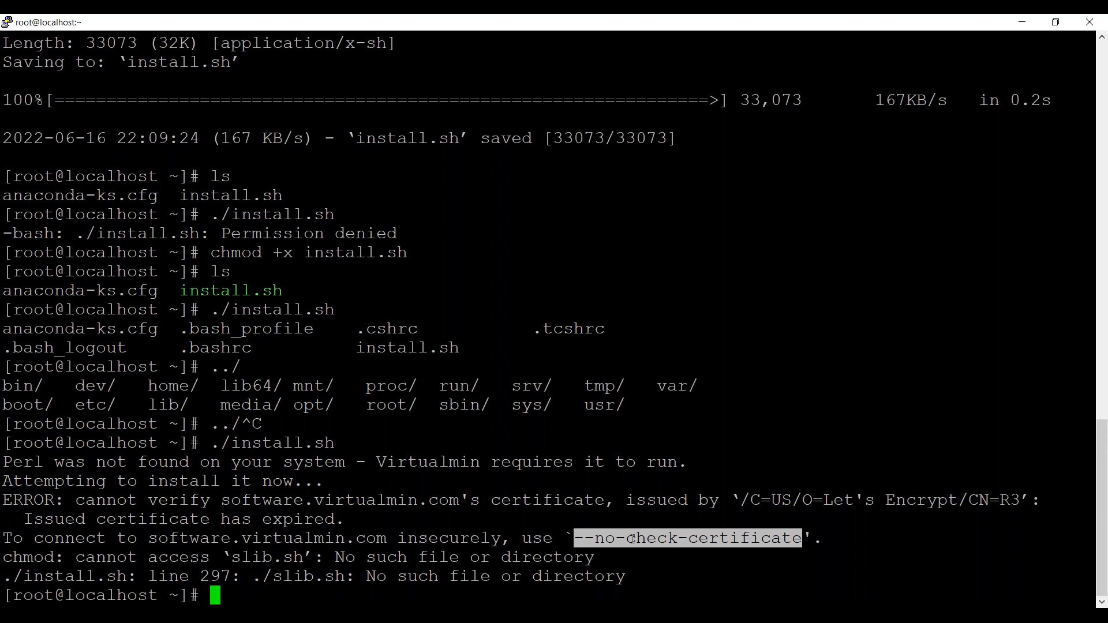
text(vi ins)
key(Tab)
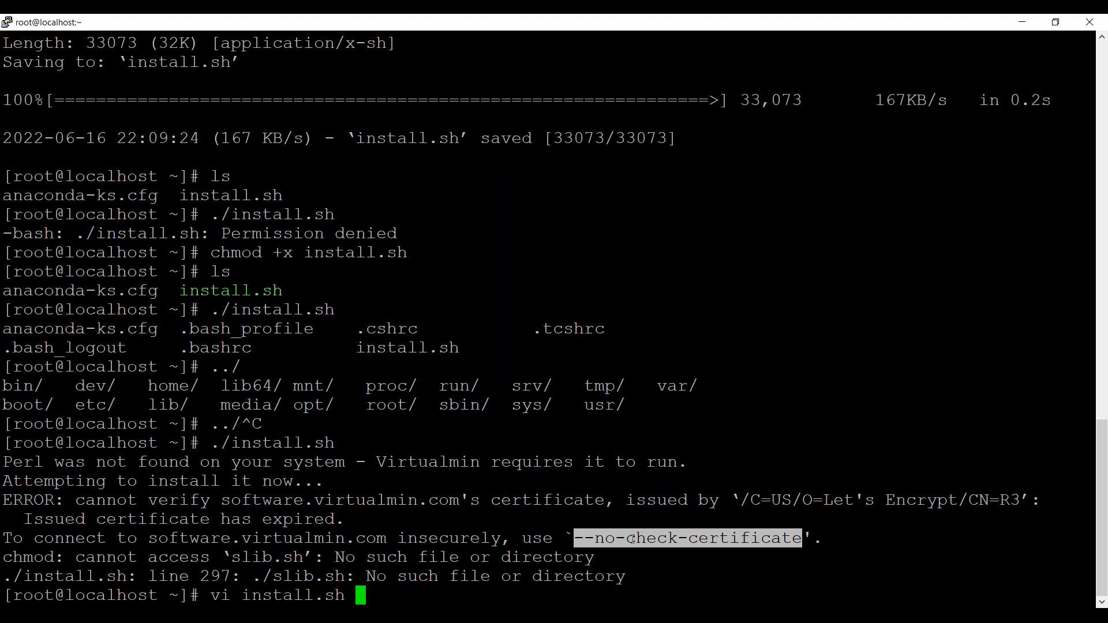
key(Return)
text(/v)
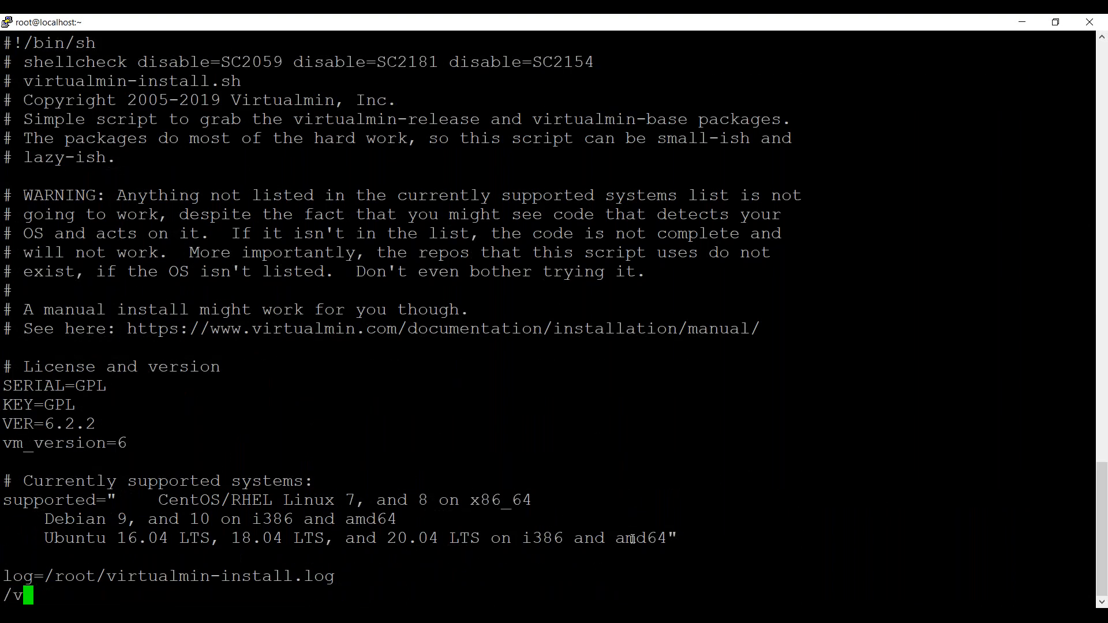
text(irtualmi.xon)
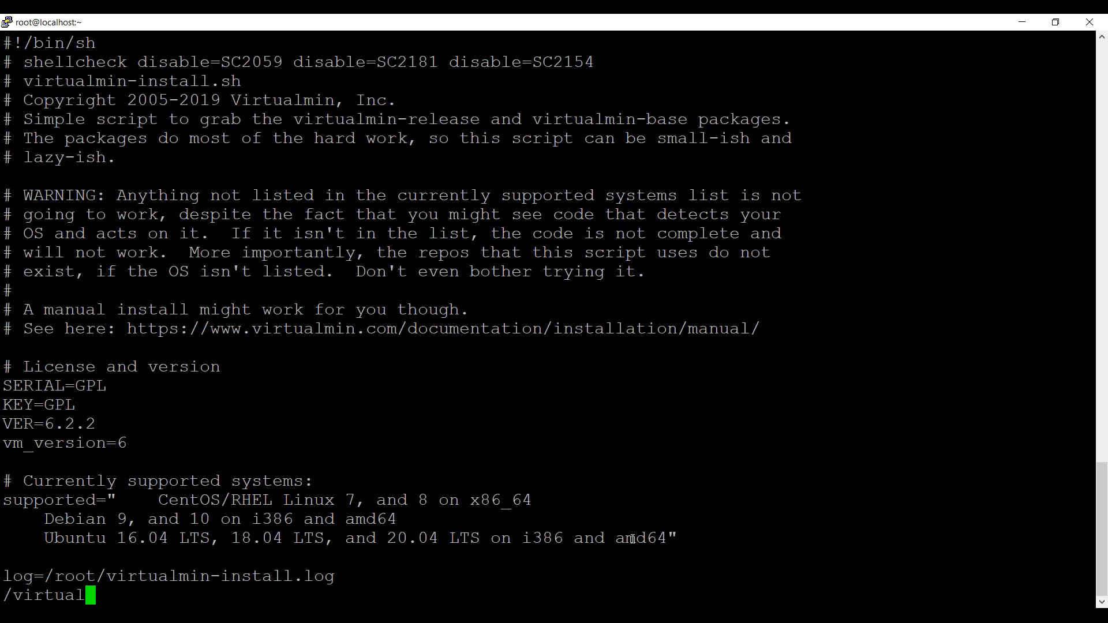
key(BackSpace)
key(BackSpace)
key(BackSpace)
text(com)
key(Return)
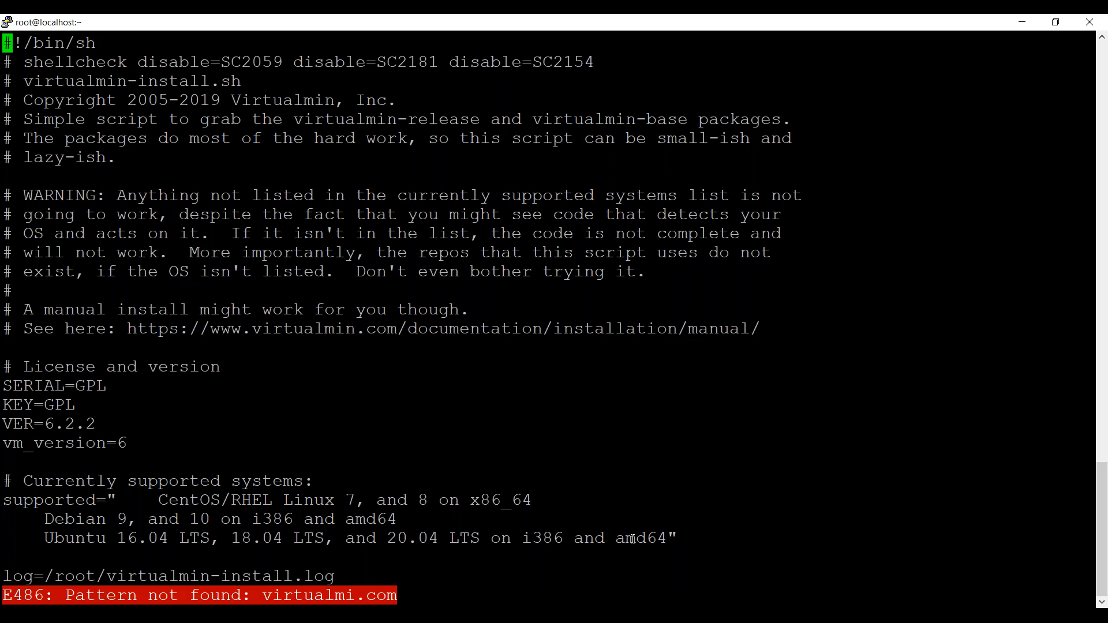
Search the script for virtualmin.com and append --no-check-certificate to the line that downloads slib.sh.
text(/virtualmin.com)
key(Return)
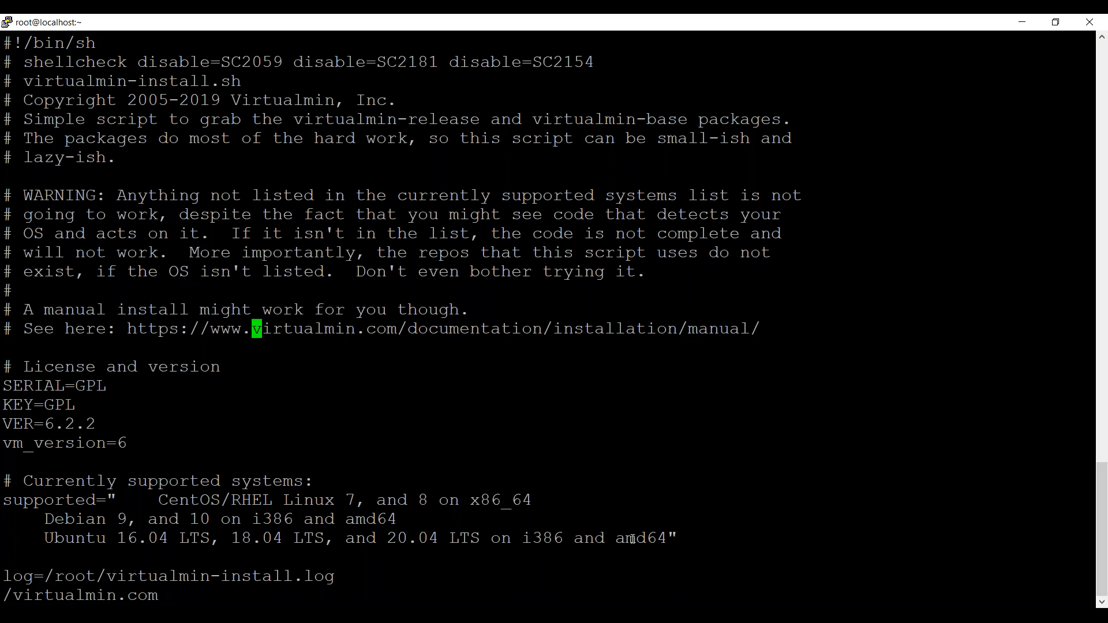
key(n)
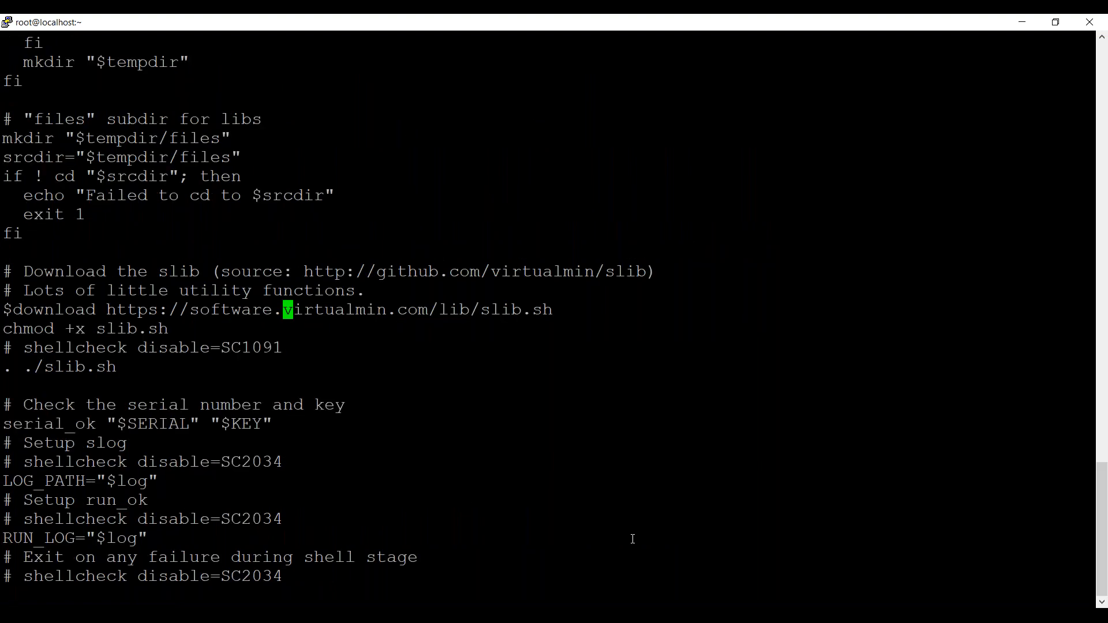
key(i)
key(End)
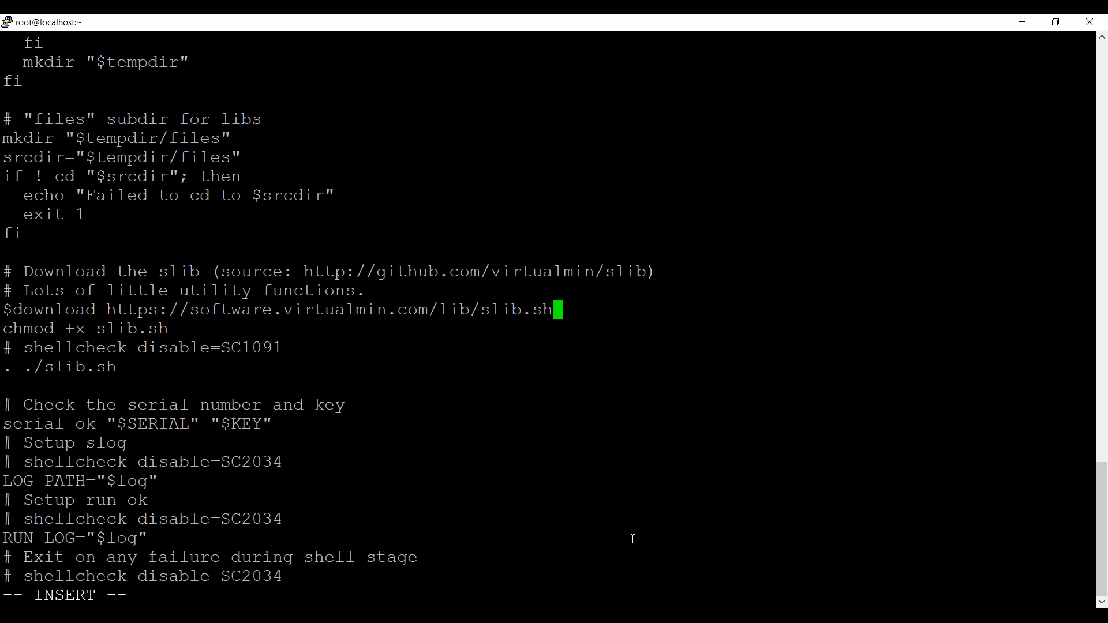
right_click(632, 539)
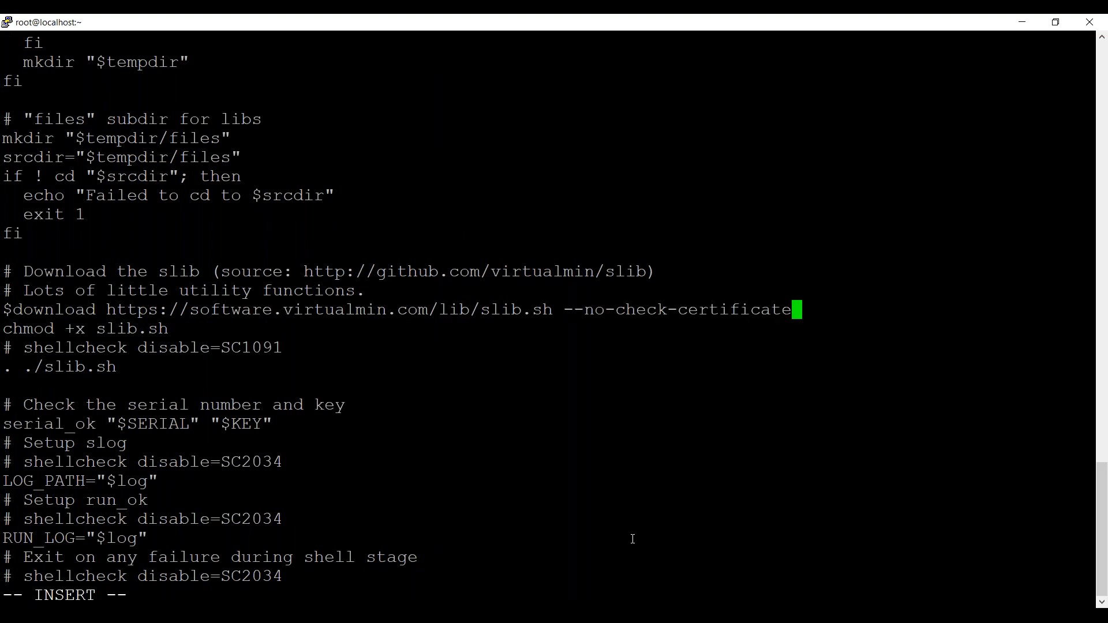
key(Escape)
Add --no-check-certificate inside the closing quote of the virtualmin-release-latest.noarch.rpm download line and save the script.
key(n)
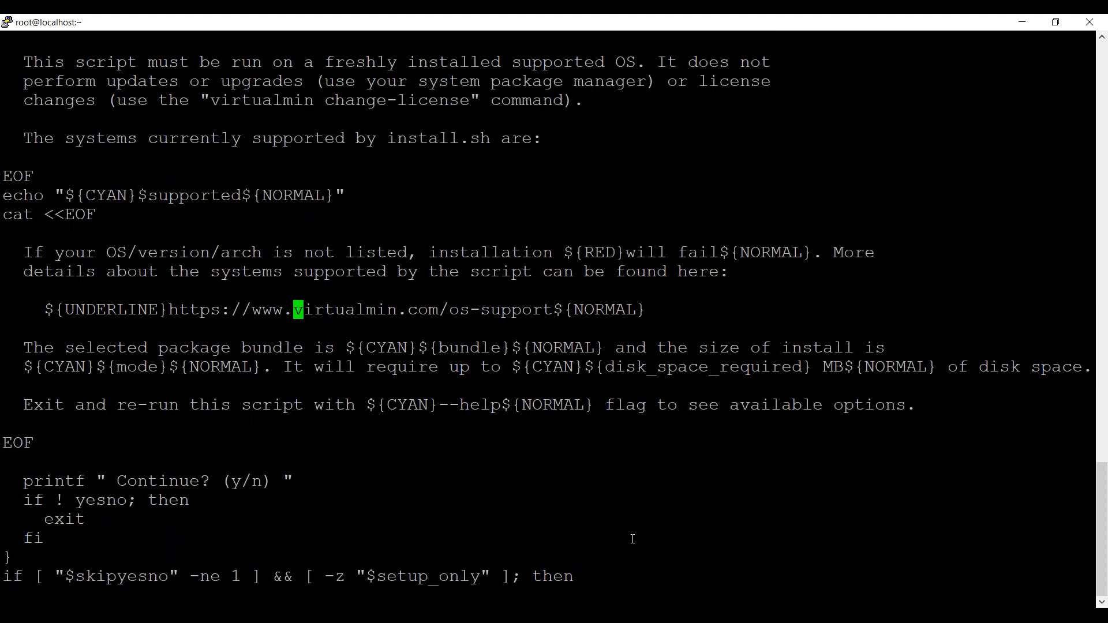
key(n)
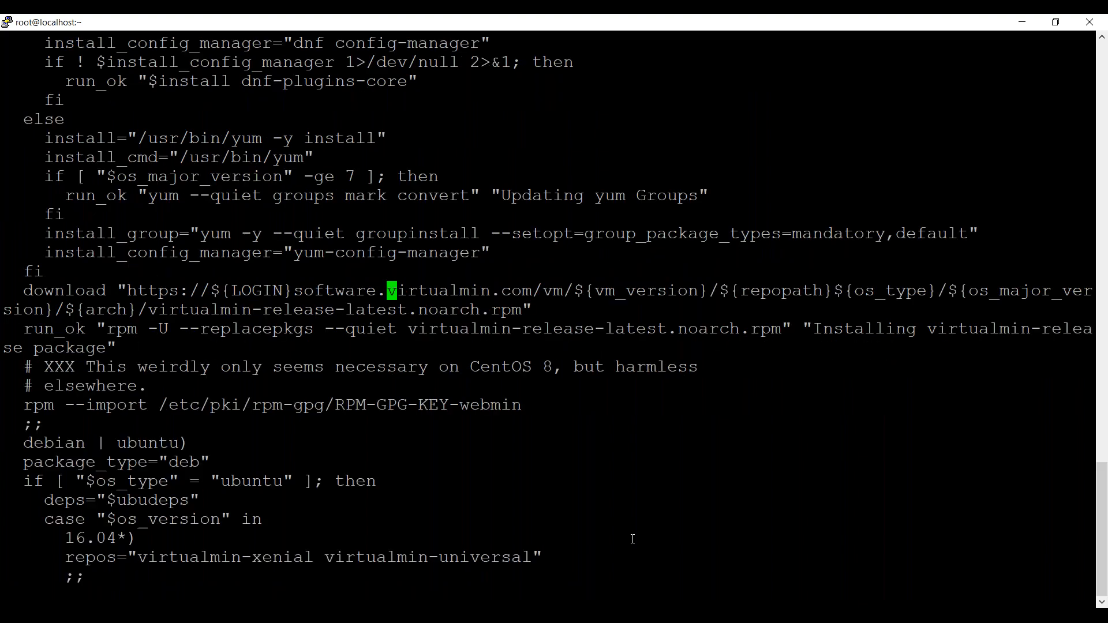
key(i)
key(End)
key(Left)
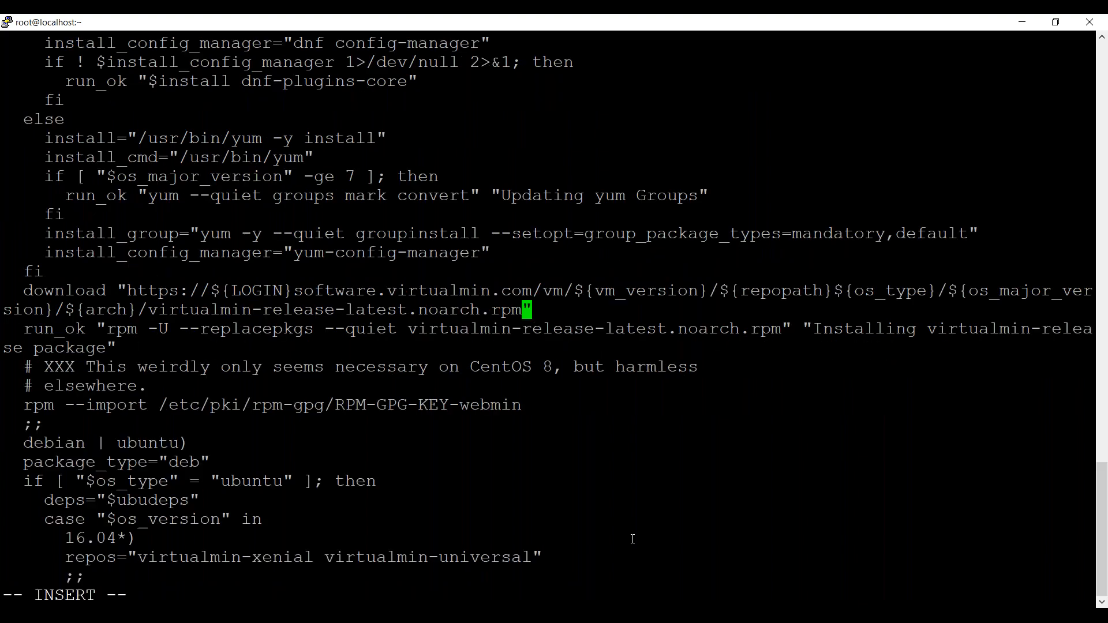
right_click(632, 357)
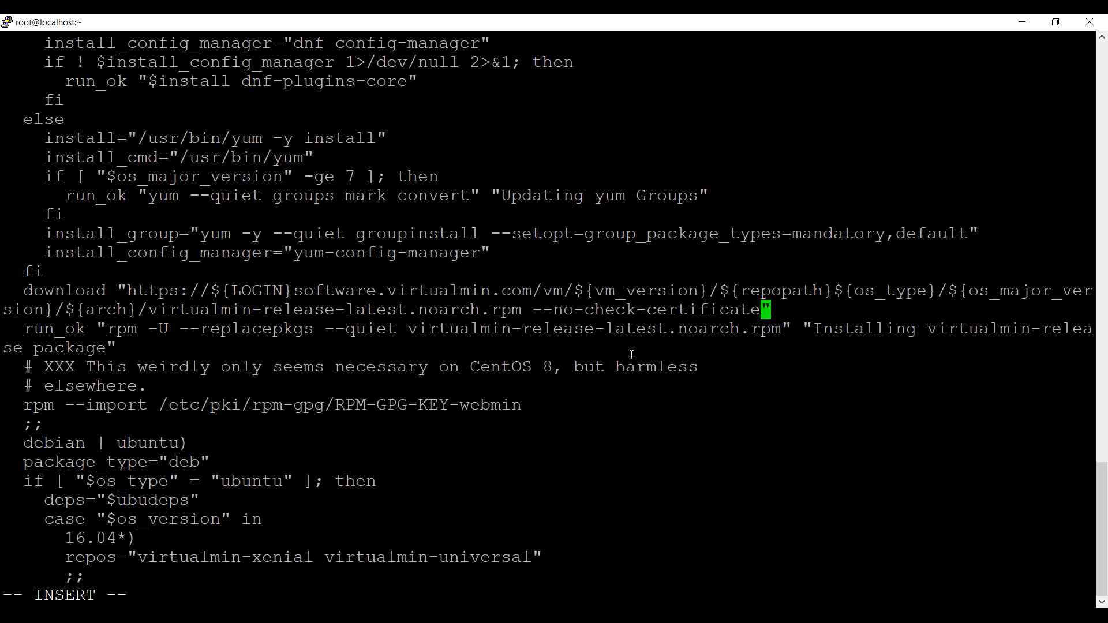
key(Escape)
text(:wq)
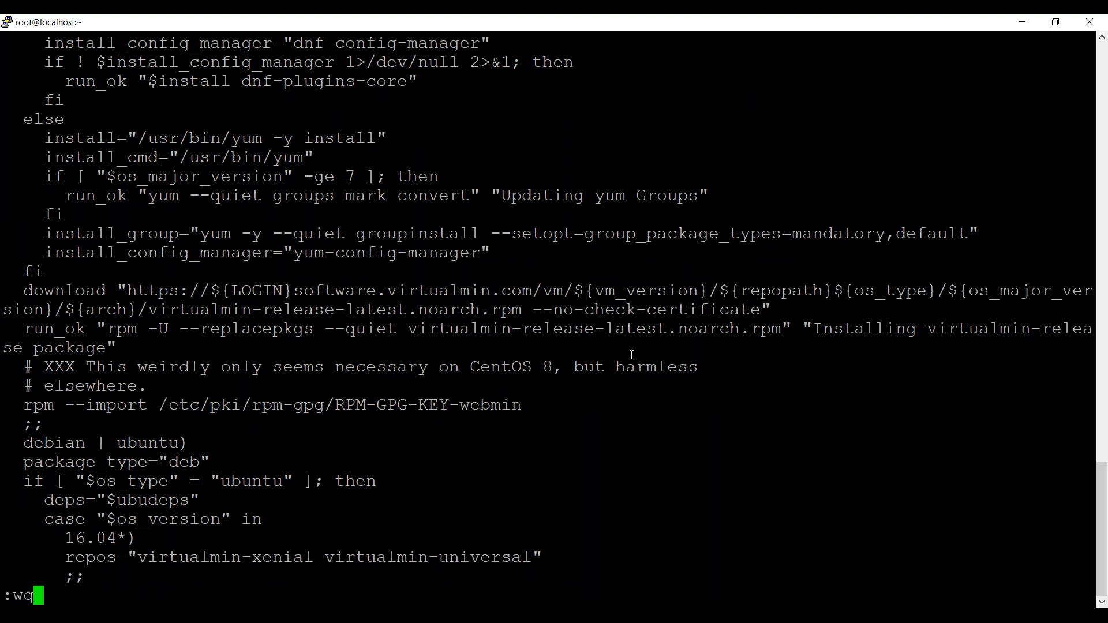
key(Return)
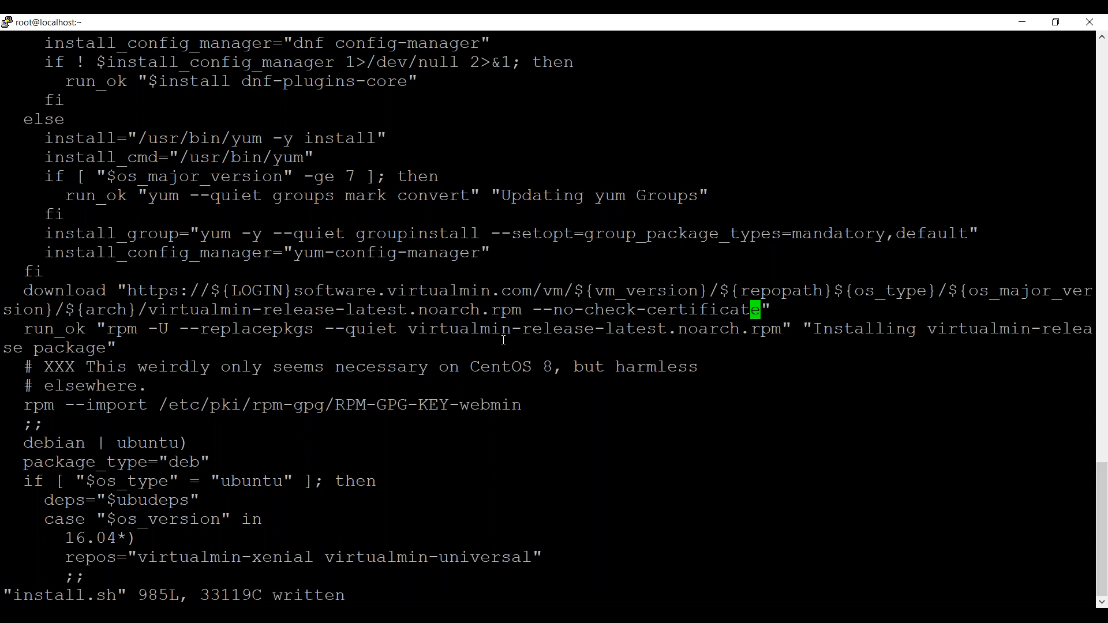
Search the script for virtualmin.com again and go through the matches to check for other download lines.
key(slash)
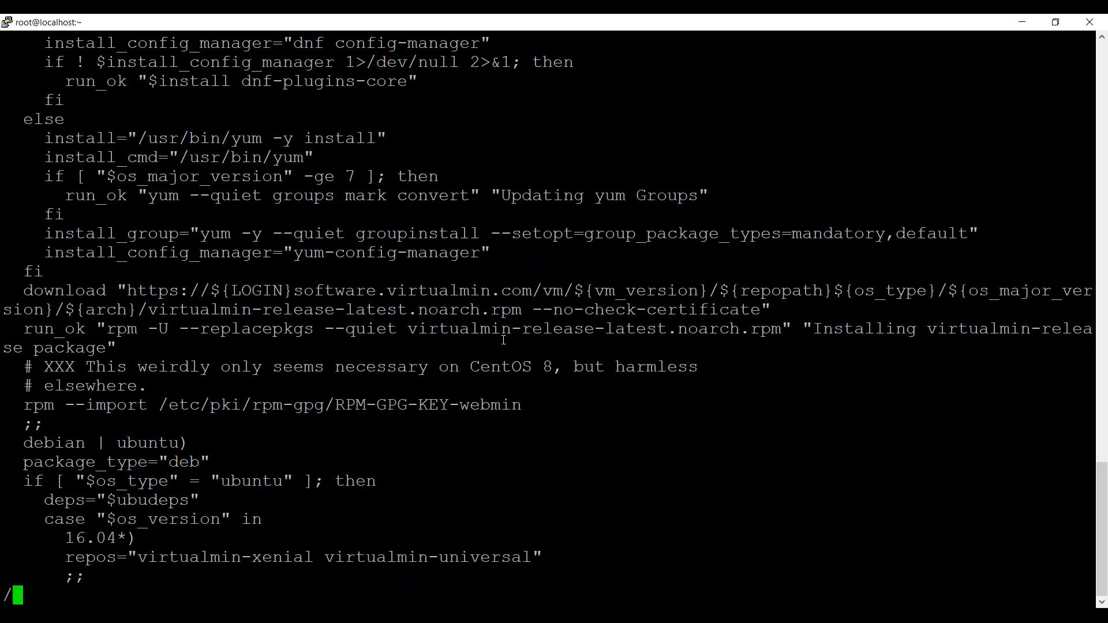
text(virtualmin)
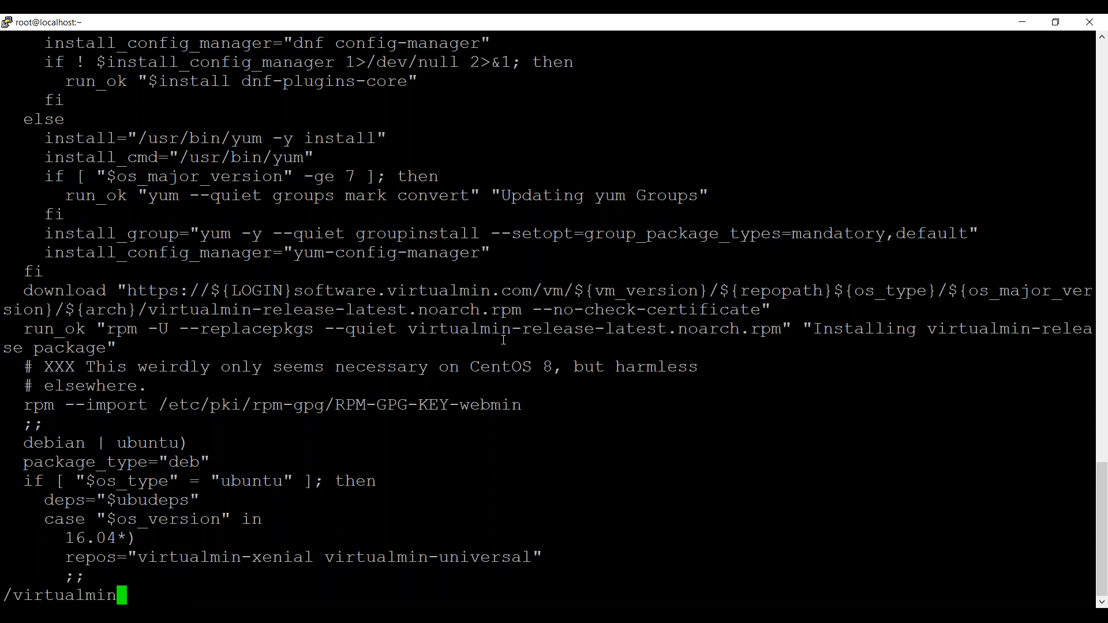
text(.com)
key(Return)
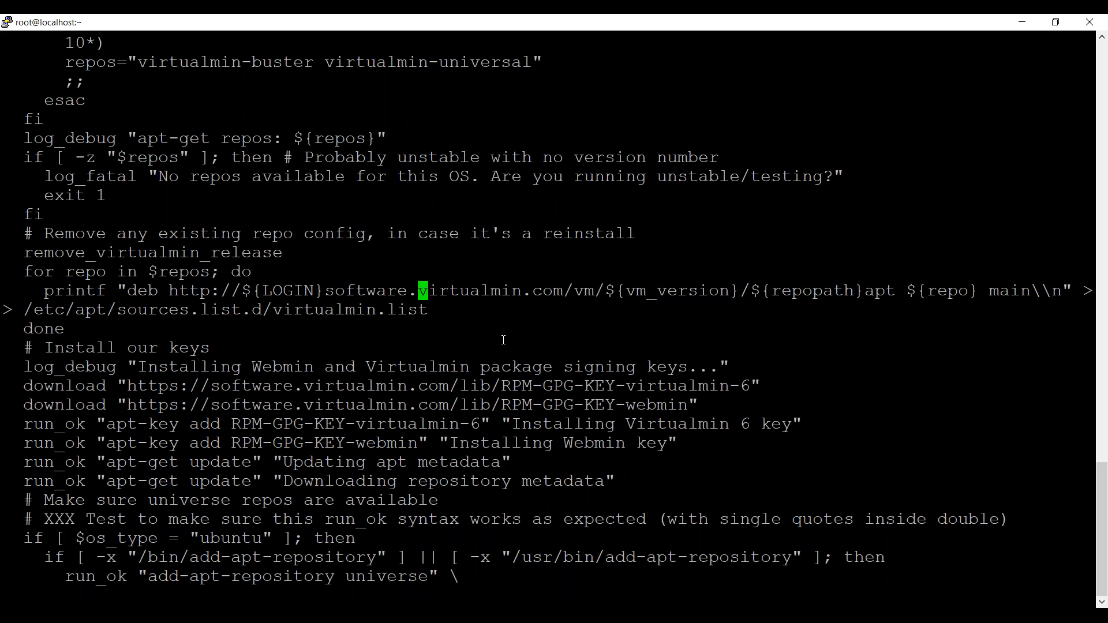
key(n)
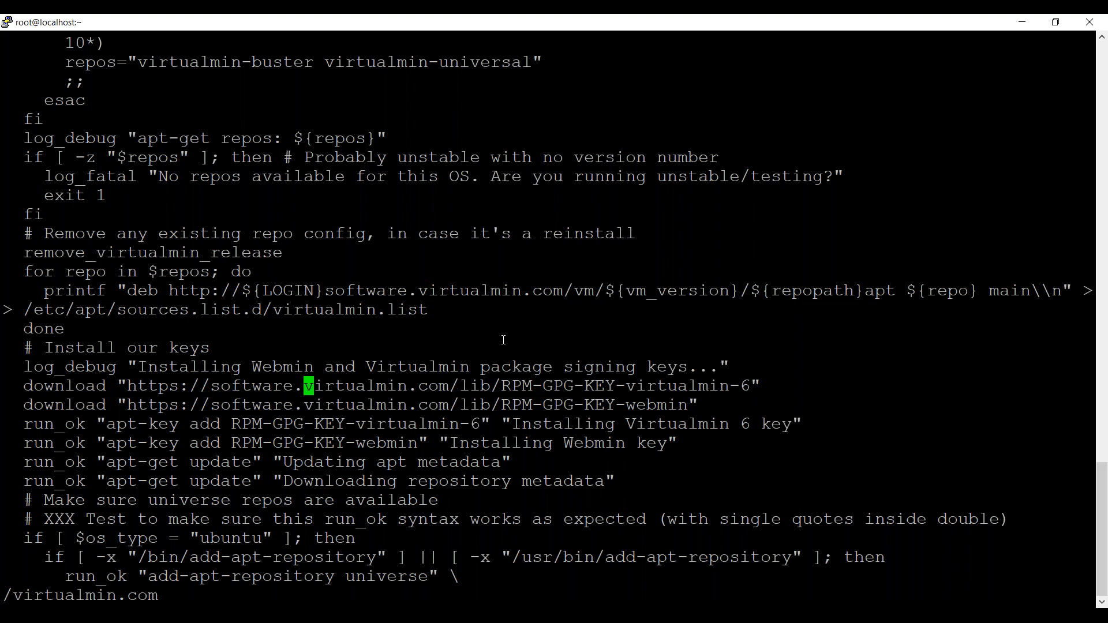
key(n)
key(n)
key(n)
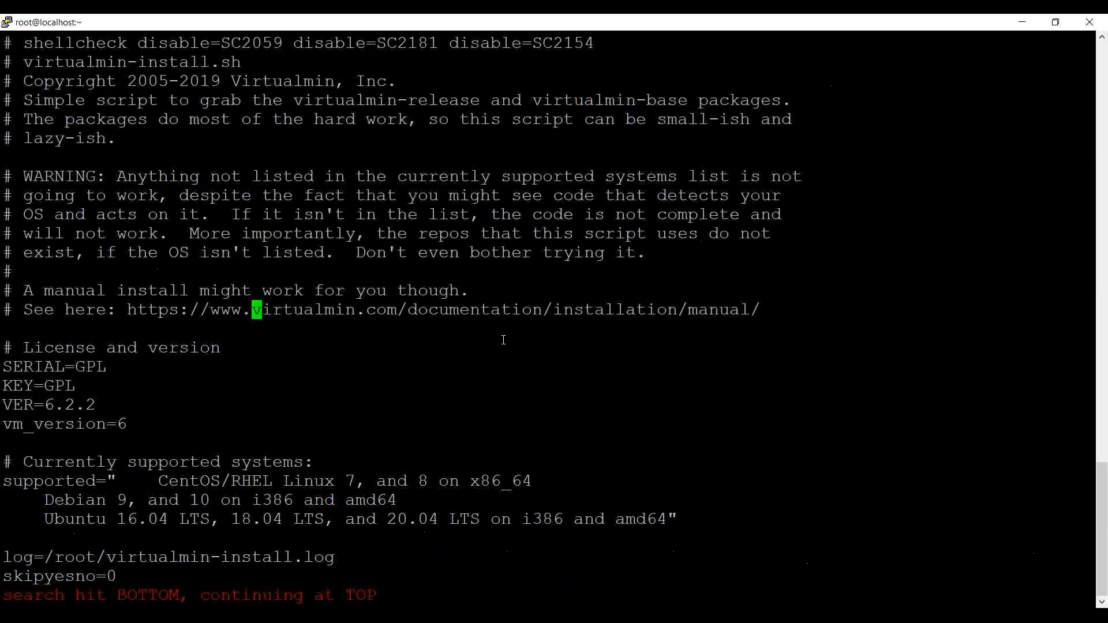
key(n)
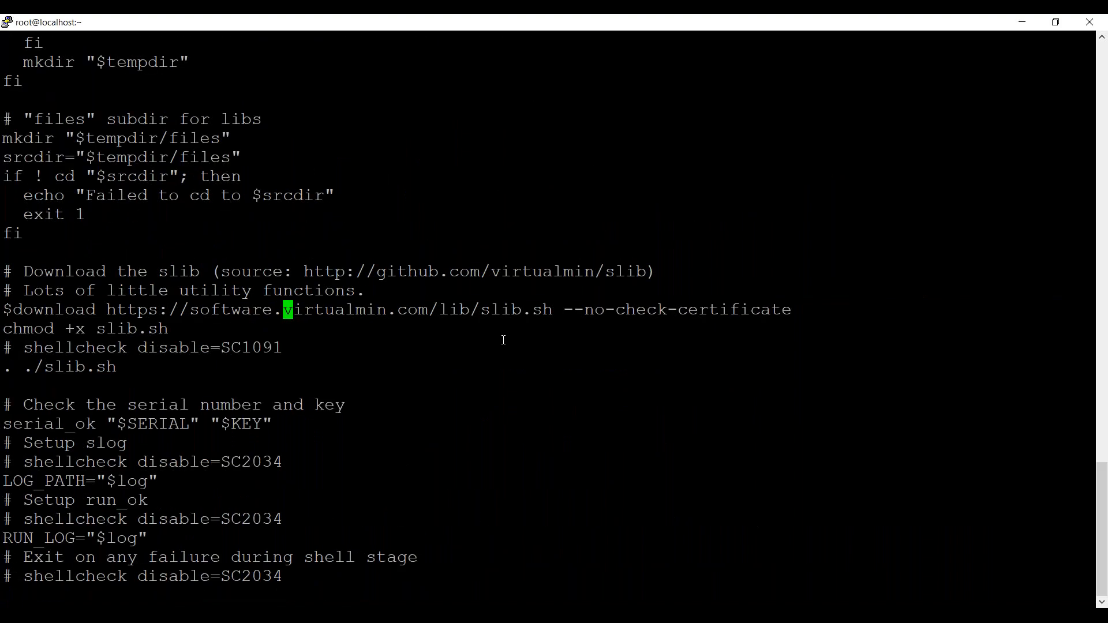
key(n)
Save install.sh, close the editor and run the install script from the current directory.
text(:wq)
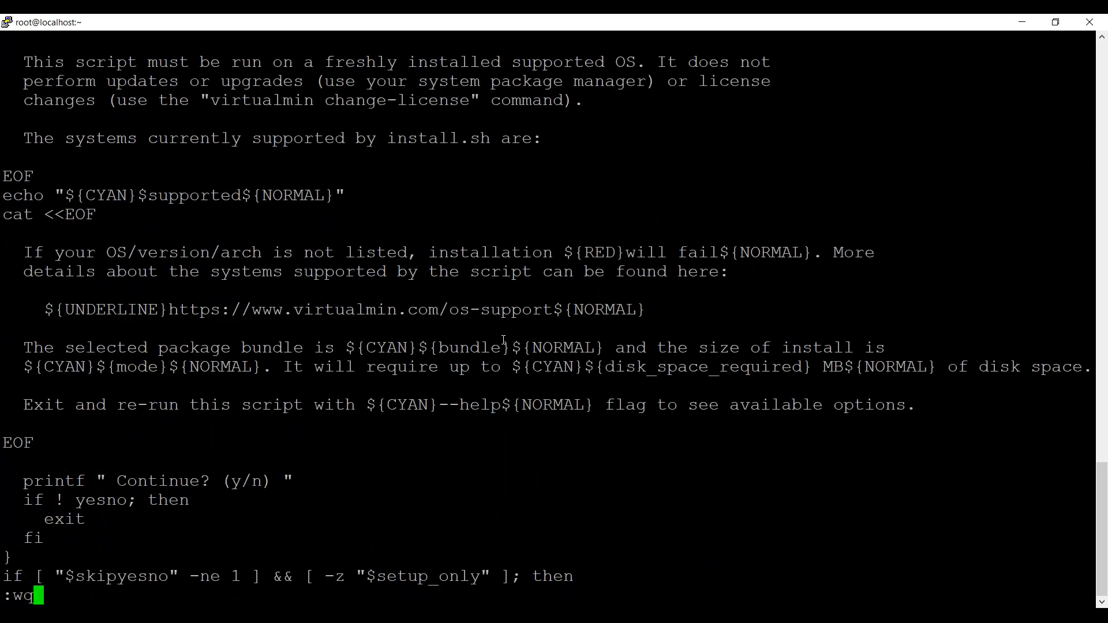
key(Return)
text(./in)
key(Tab)
key(Return)
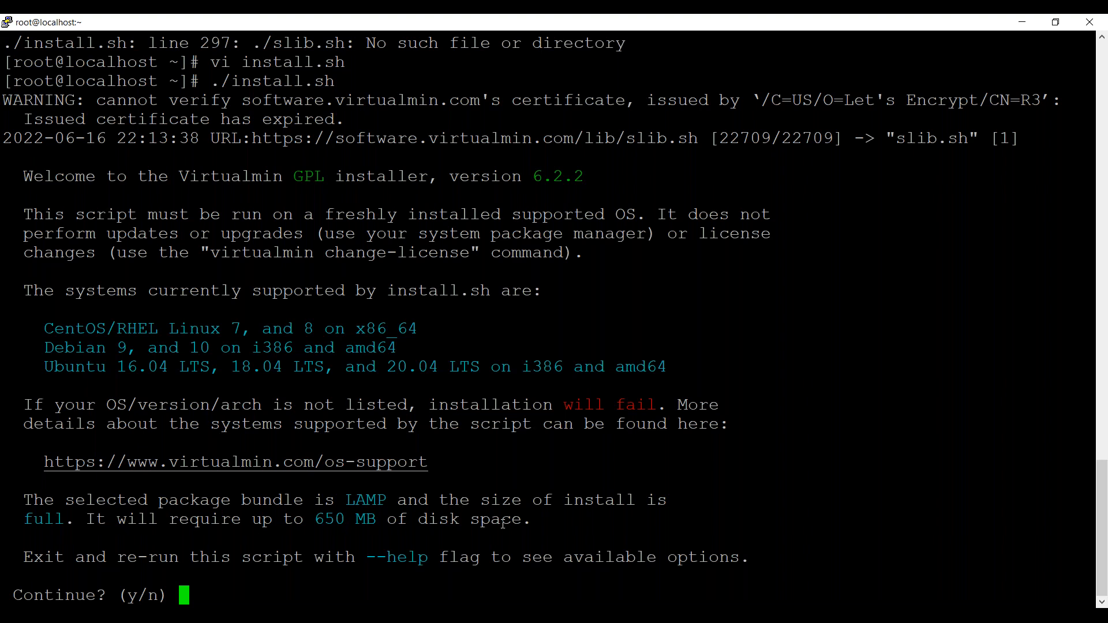
Review the supported CentOS/RHEL, Debian and Ubuntu versions and answer y to continue the Virtualmin installation.
text(y)
drag(169, 330, 231, 331)
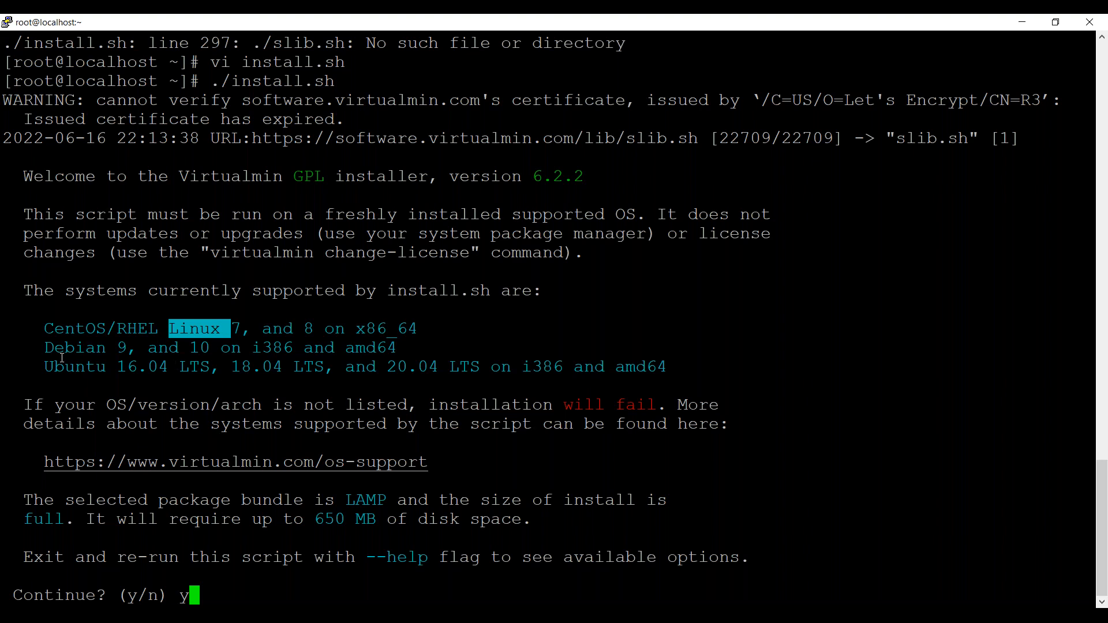
drag(49, 350, 166, 349)
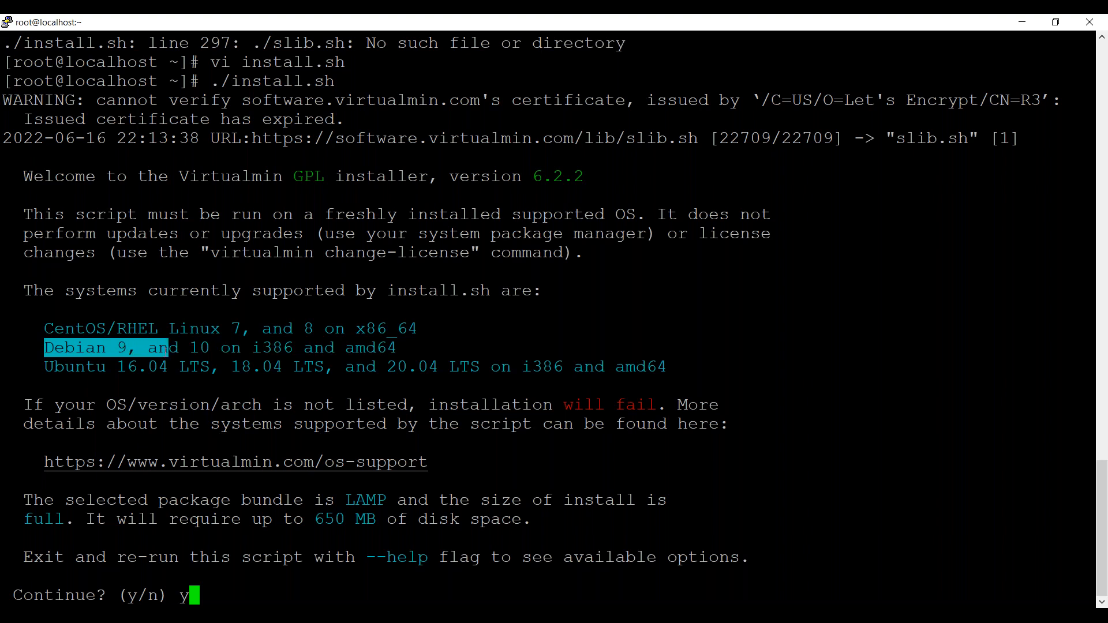
drag(45, 365, 169, 367)
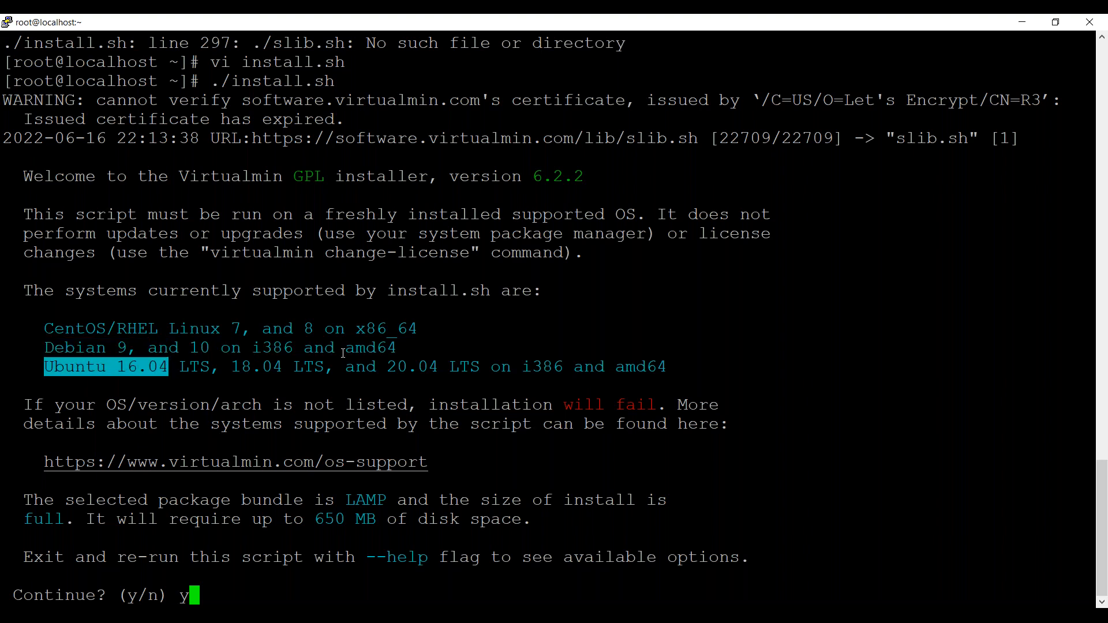
click(616, 298)
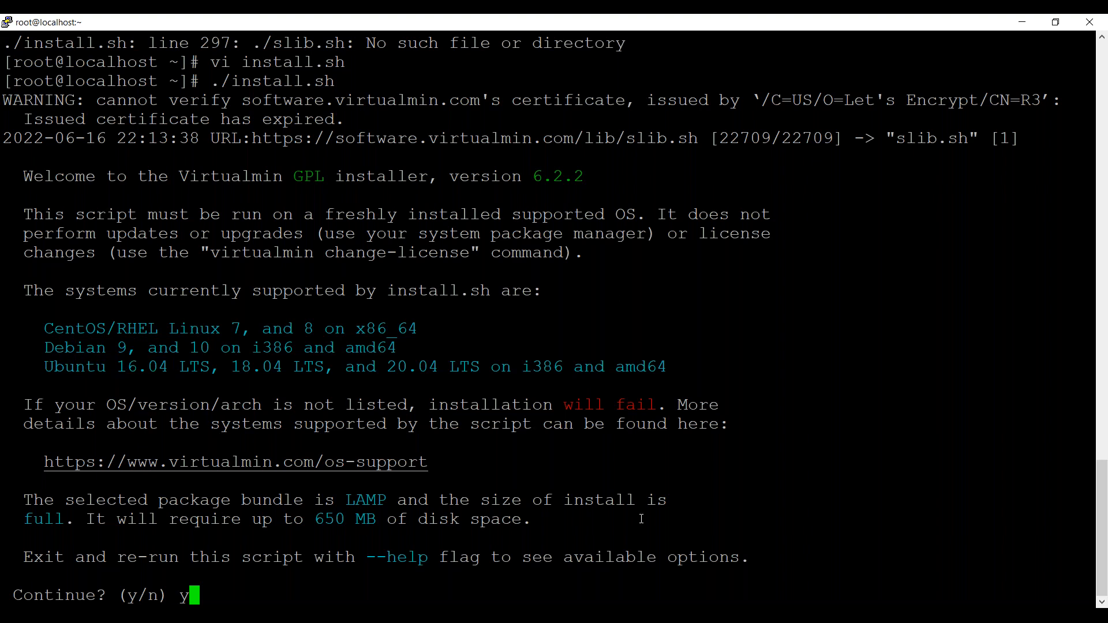
key(Return)
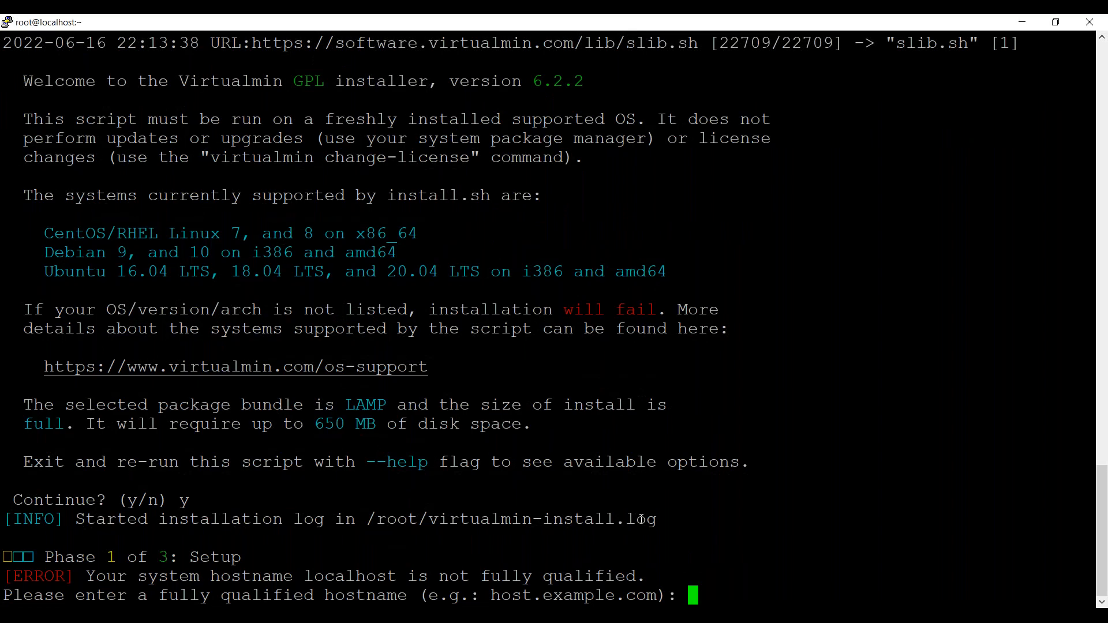
Enter centos.webmail.com as the fully qualified hostname and let the installer proceed.
text(centos.mailser)
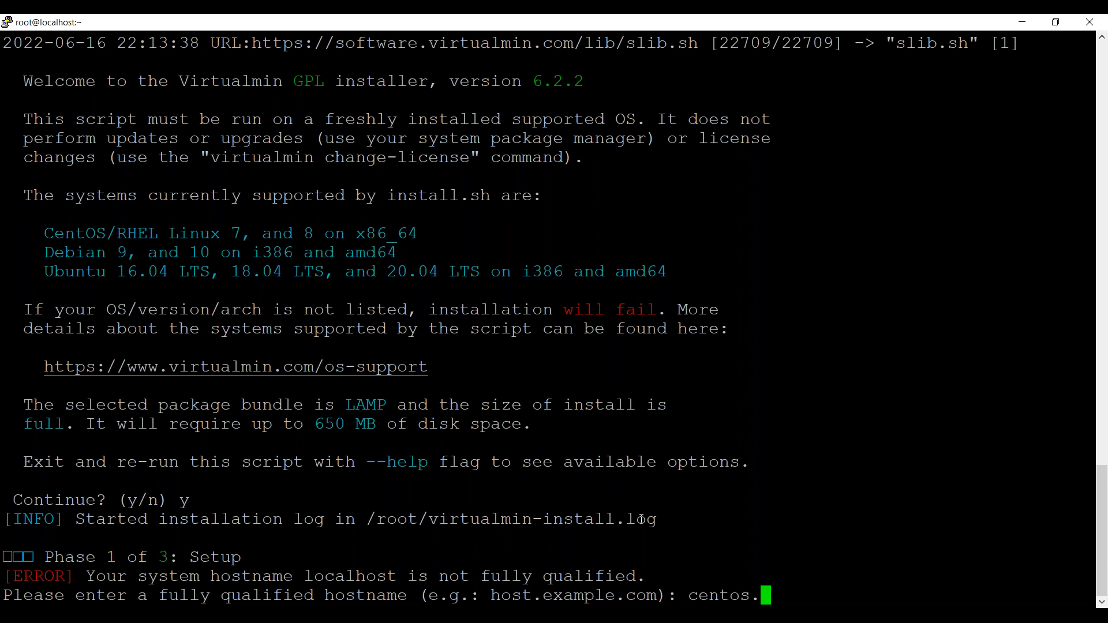
key(BackSpace)
key(BackSpace)
key(BackSpace)
key(BackSpace)
key(BackSpace)
key(BackSpace)
key(BackSpace)
text(webmail.com)
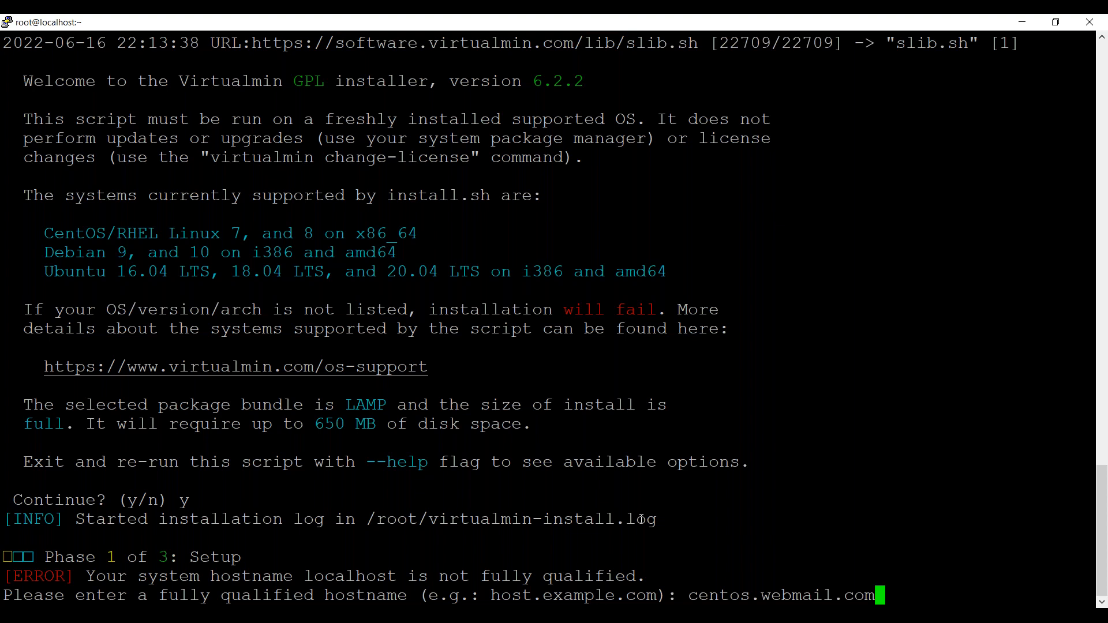
key(Return)
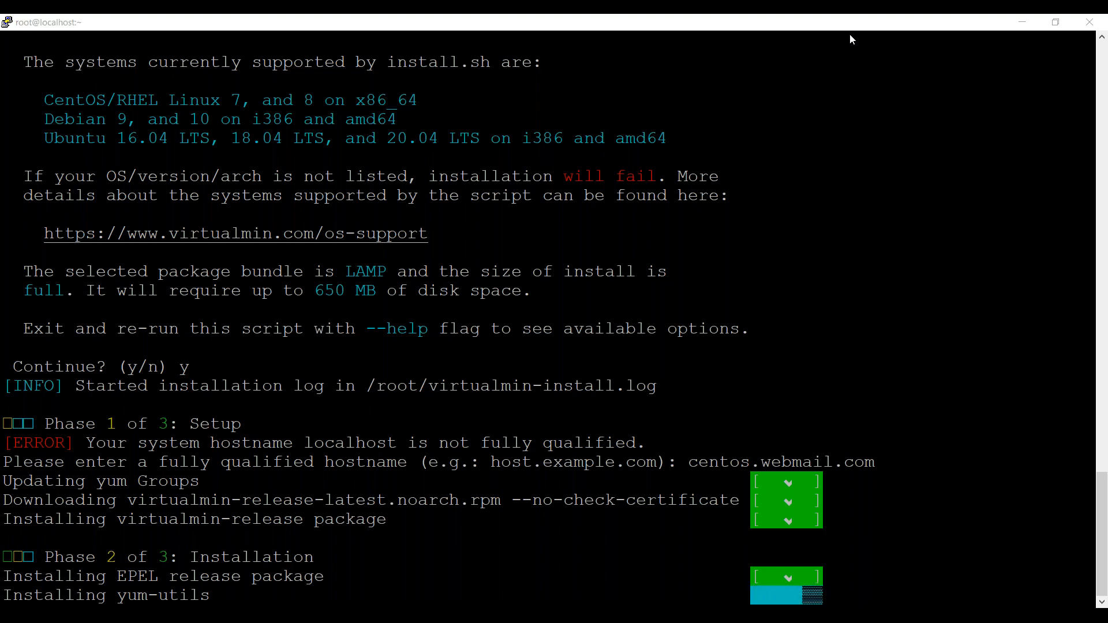
click(850, 35)
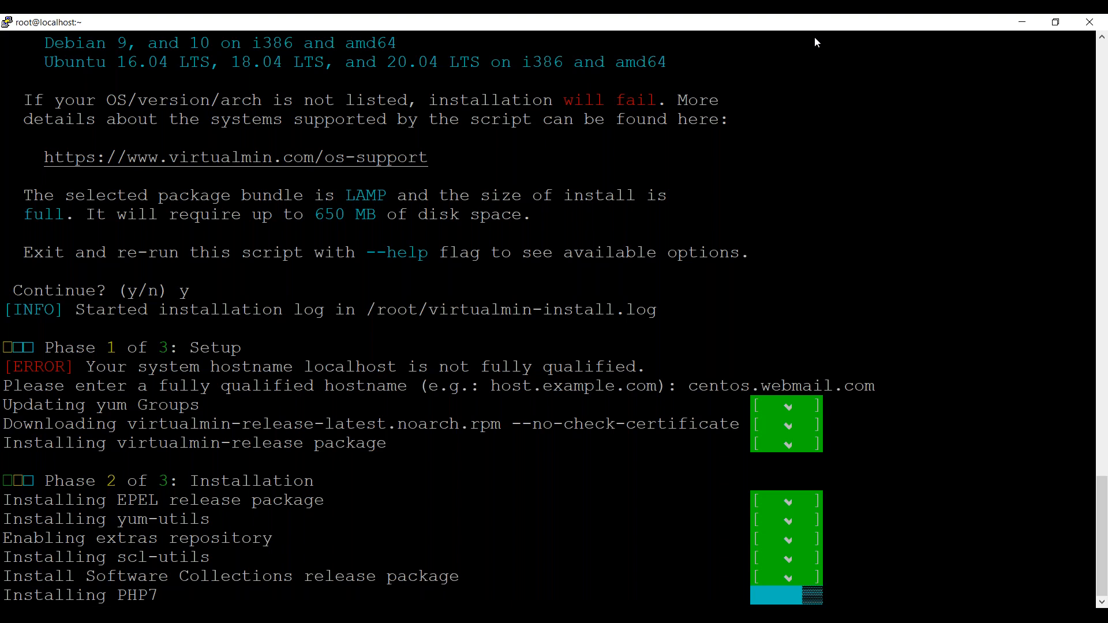
key(alt+Tab)
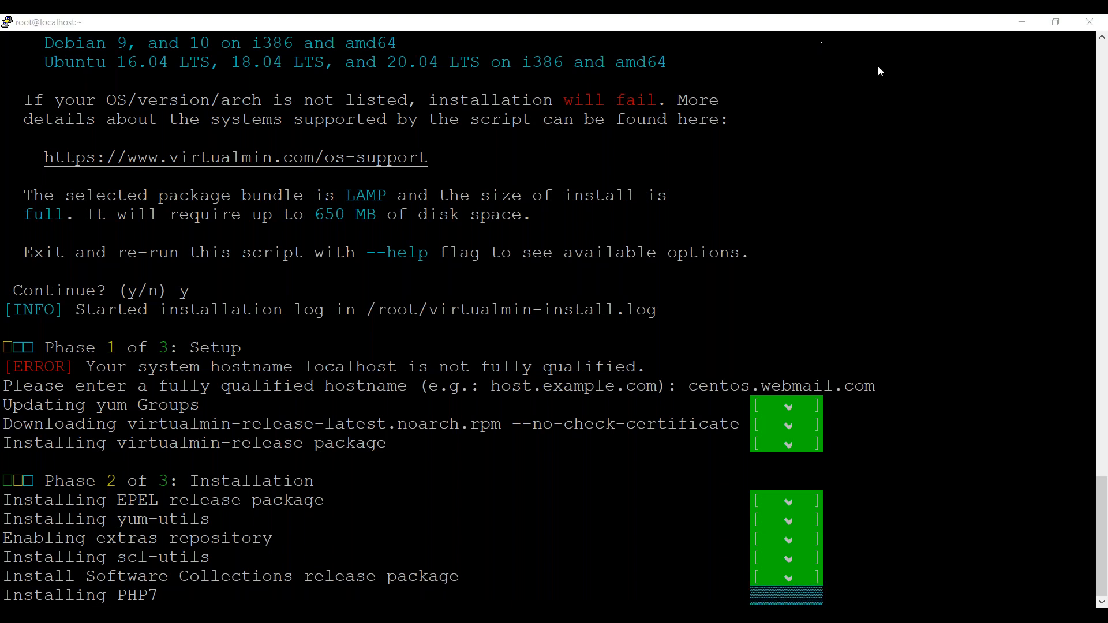
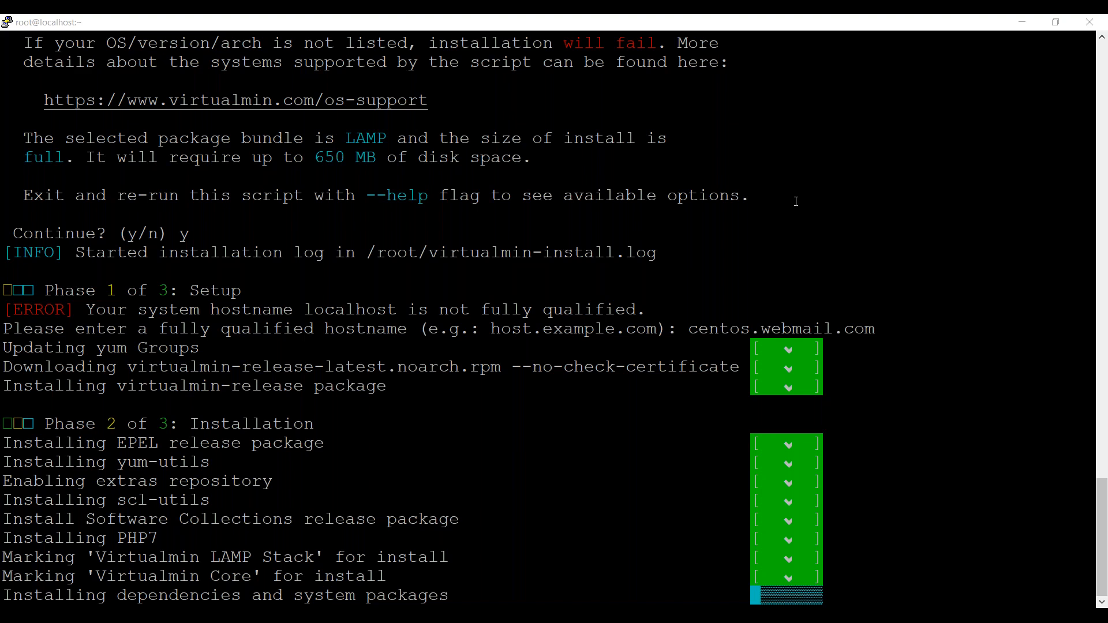
click(796, 201)
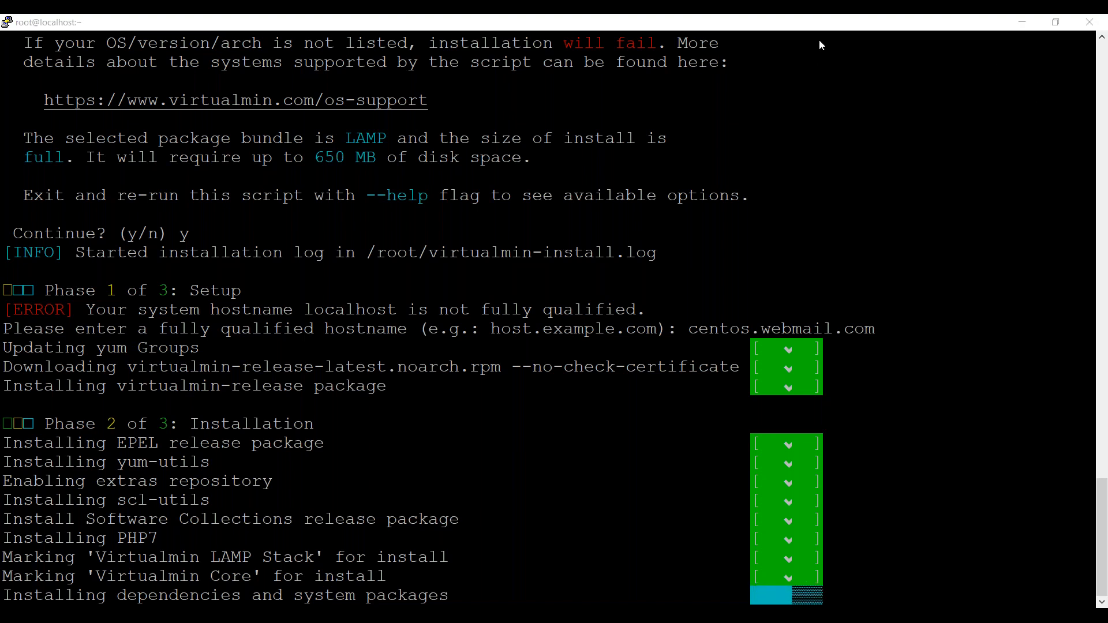
click(847, 55)
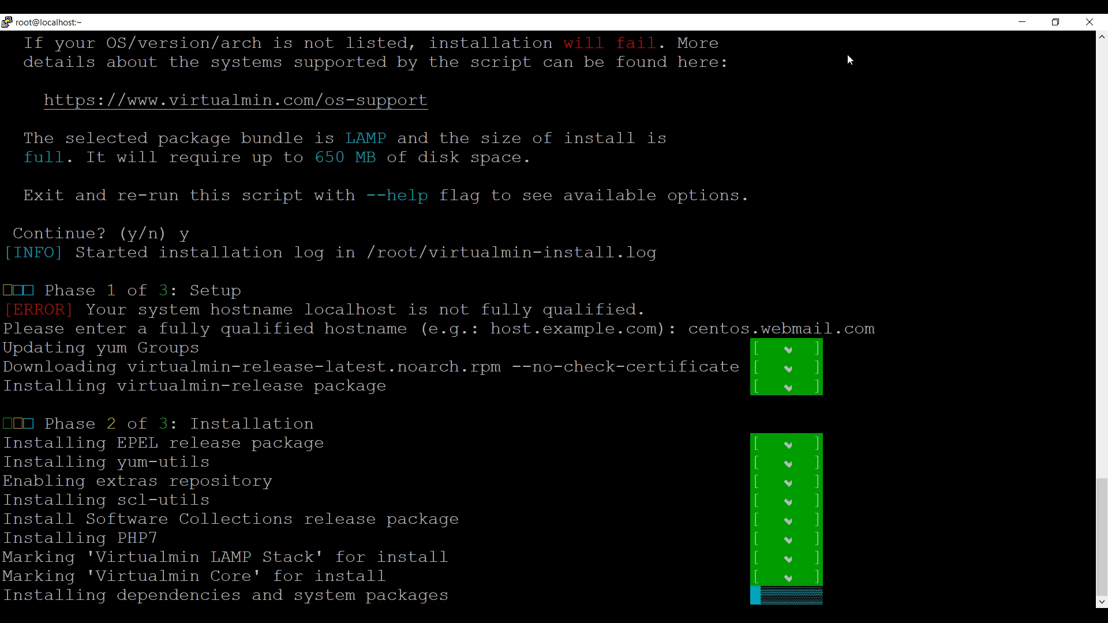
click(848, 56)
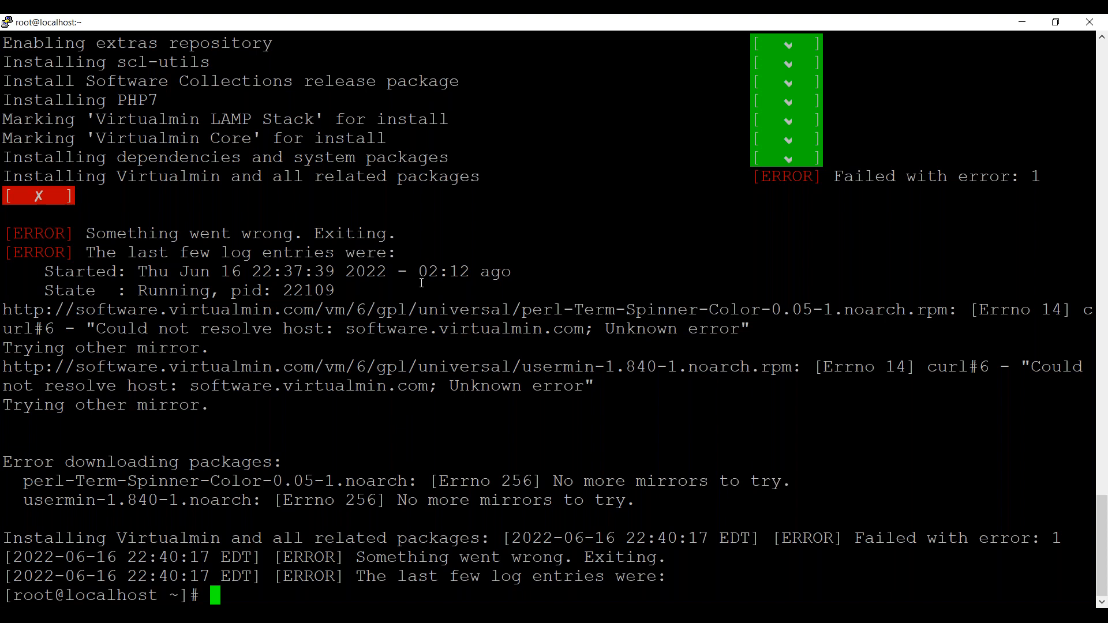
Reopen install.sh in vi and search the script for quiet.
key(Up)
key(Up)
key(Down)
key(Up)
key(Return)
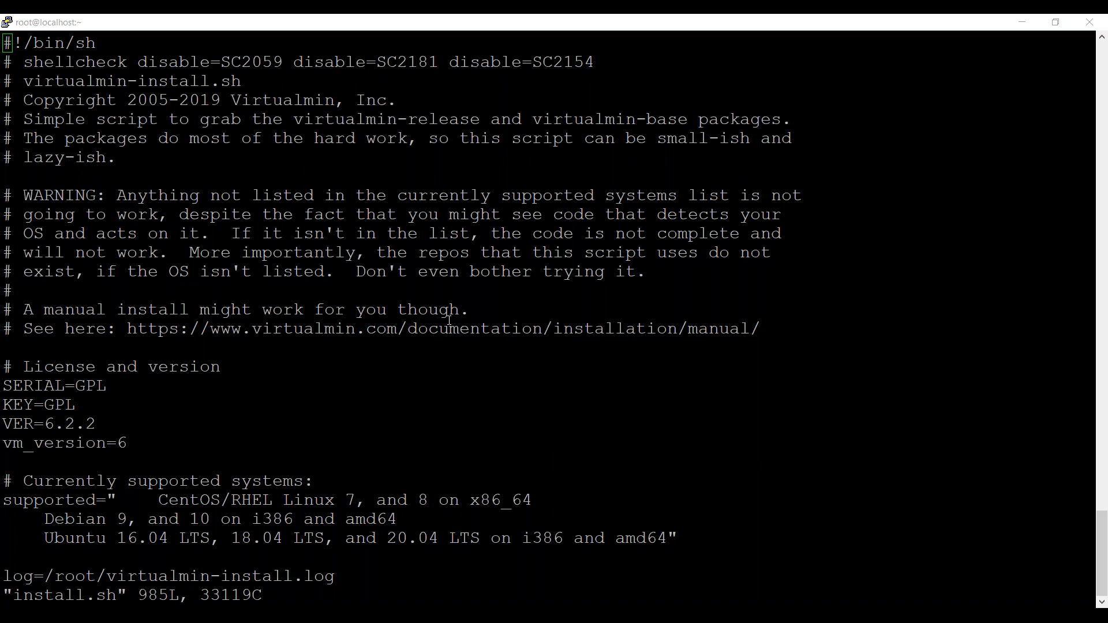
click(449, 319)
text(/quiet)
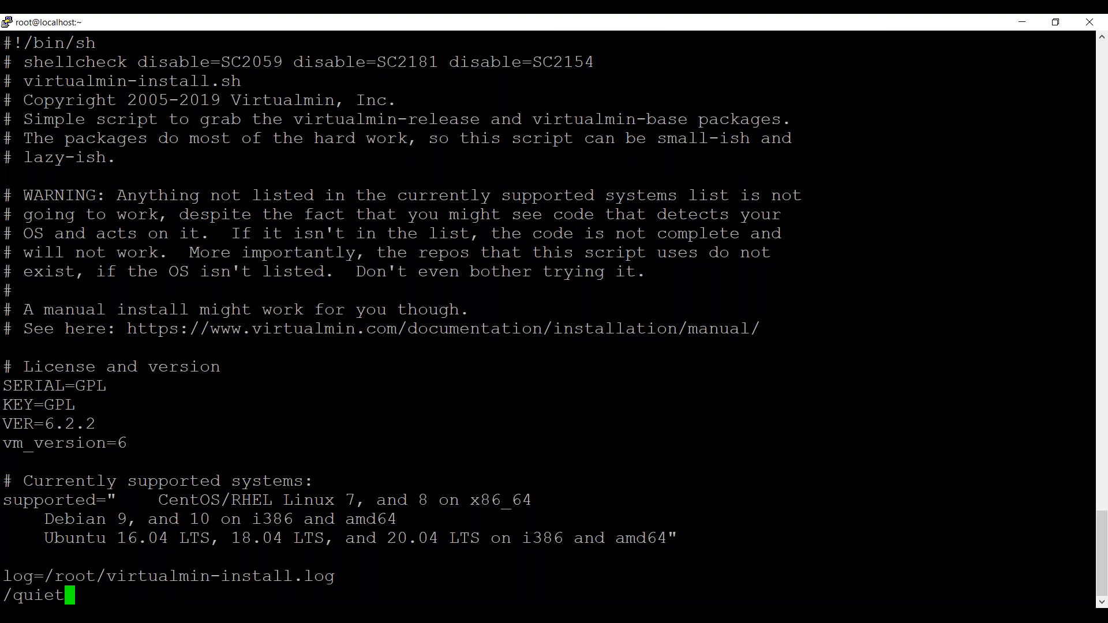
key(Return)
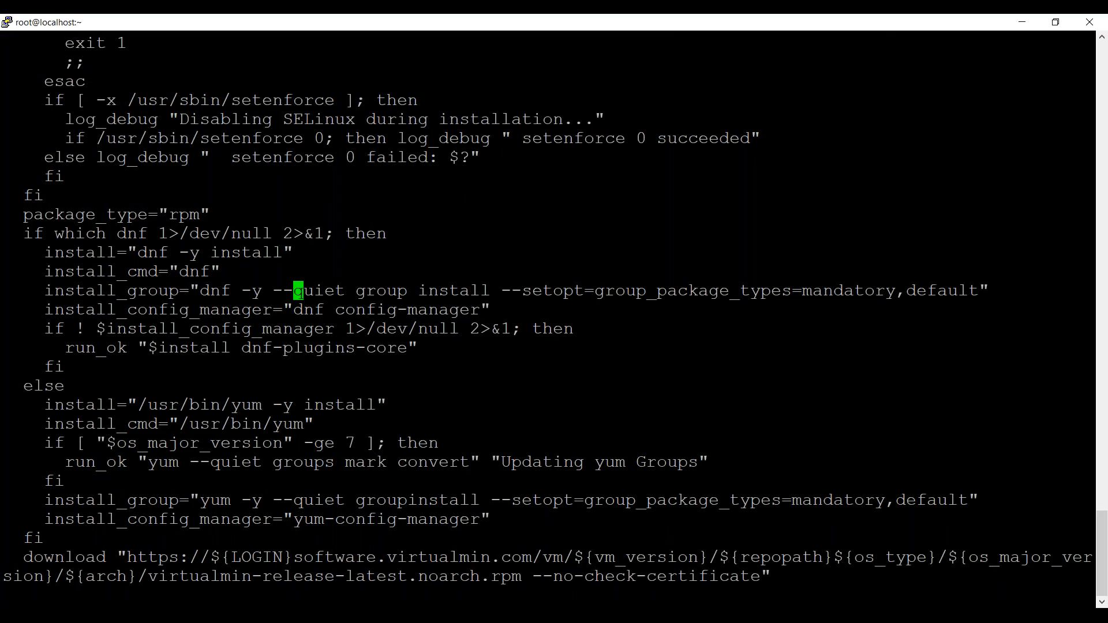
Remove the --quiet option from the dnf install_group line and save the script.
key(Left)
key(Left)
key(x)
key(x)
key(x)
key(x)
key(x)
key(x)
key(x)
key(x)
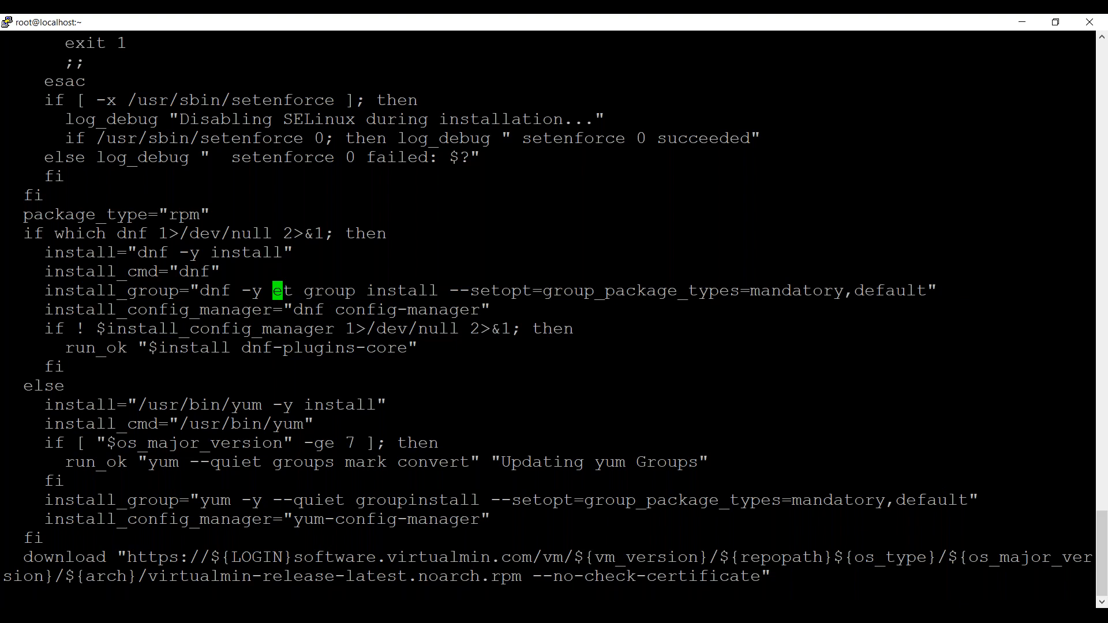
key(x)
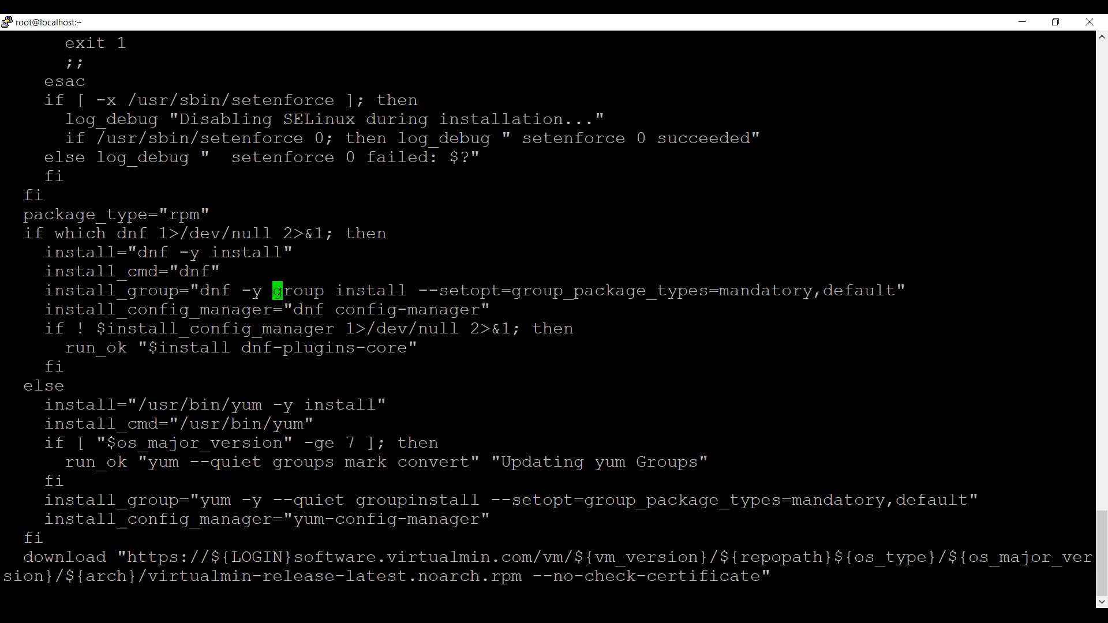
text(:w)
key(BackSpace)
text(w)
key(Return)
Find the match for quiet in the yum groups mark convert line and delete its --quiet option.
text(/quiet)
key(Return)
key(n)
key(k)
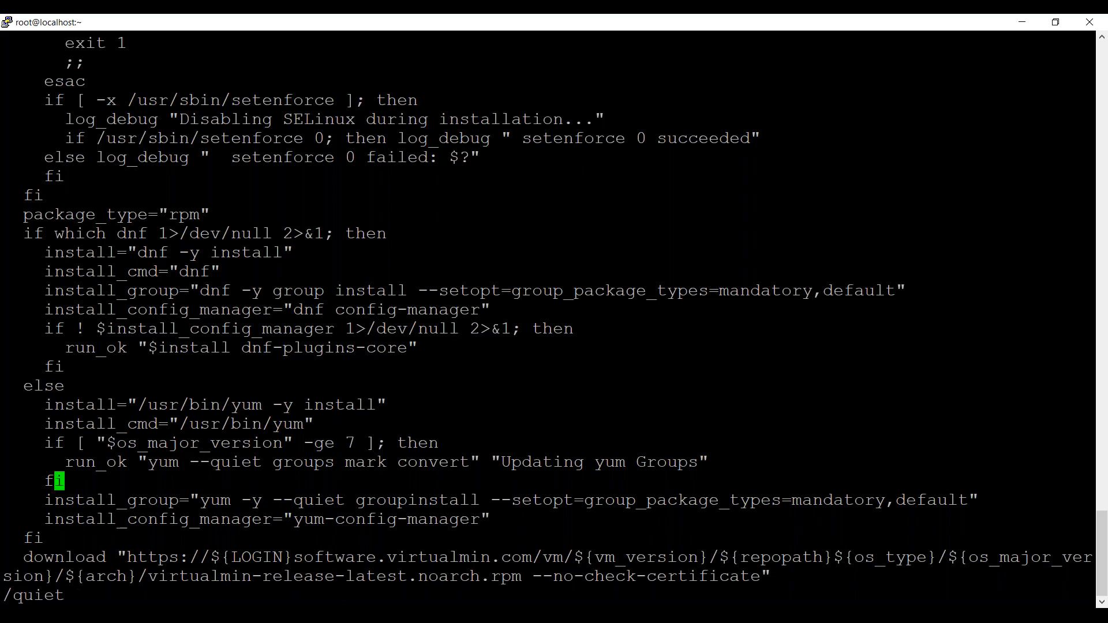
key(k)
key(h)
key(h)
key(h)
key(i)
key(BackSpace)
key(BackSpace)
key(BackSpace)
key(BackSpace)
key(BackSpace)
key(BackSpace)
key(BackSpace)
key(Escape)
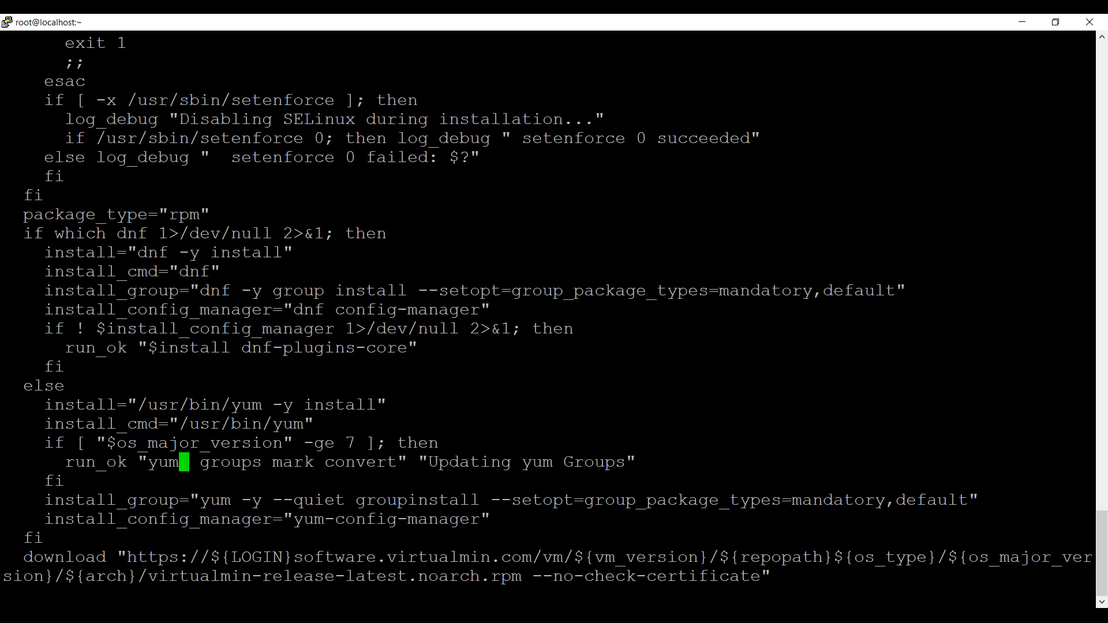
Find and delete the --quiet option in the yum groupinstall install_group line.
text(/quiet)
key(Return)
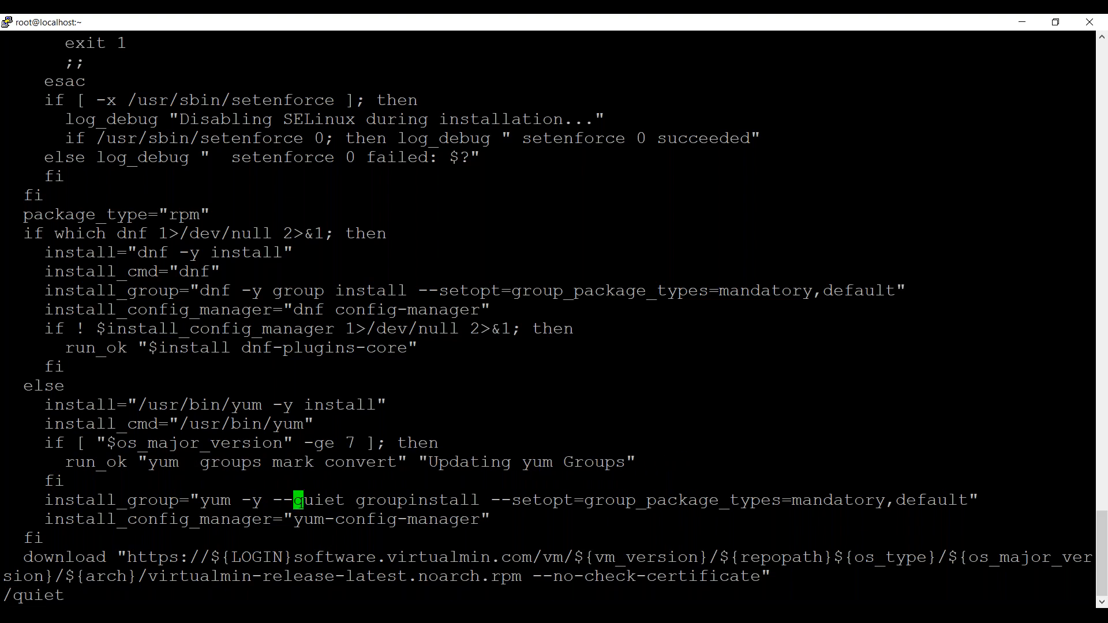
key(x)
key(x)
key(x)
key(x)
key(x)
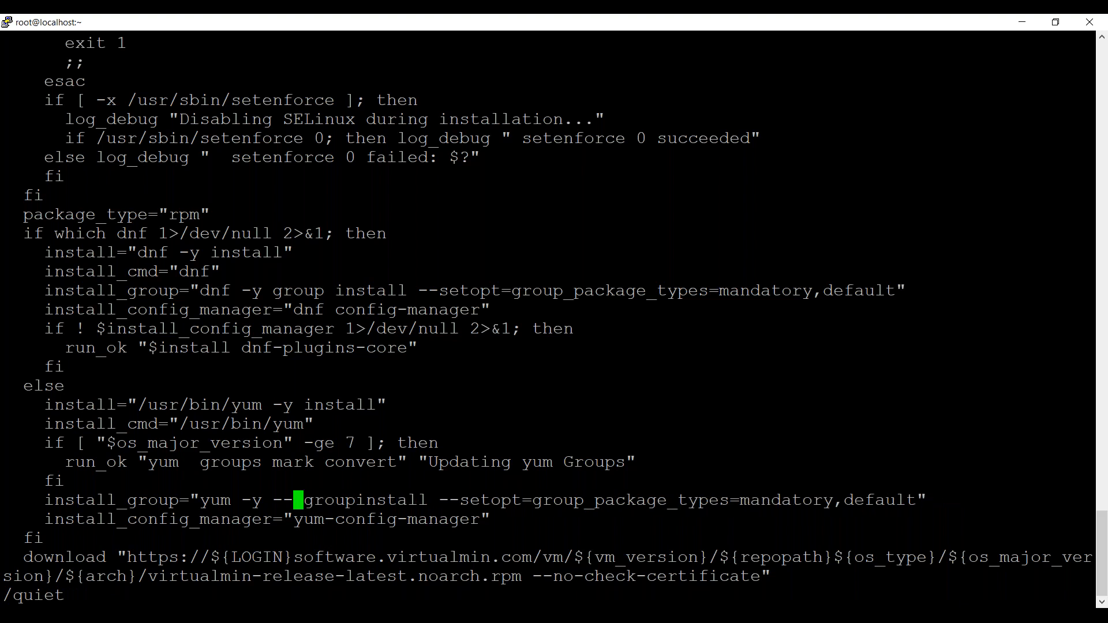
key(i)
key(BackSpace)
key(BackSpace)
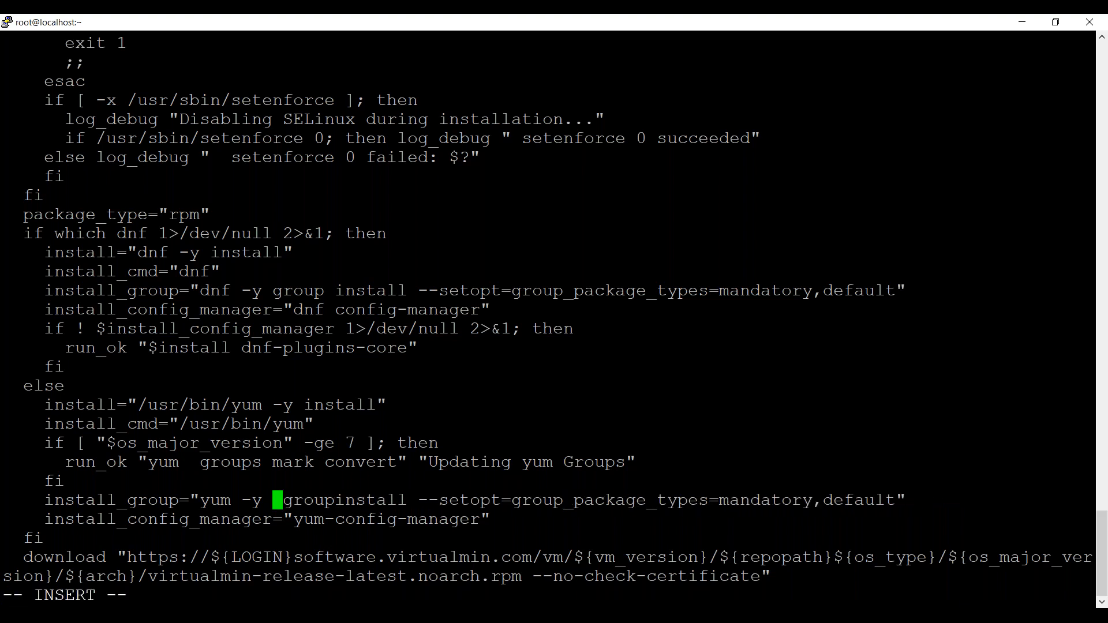
key(Escape)
Remove the --quiet option from the rpm -U --replacepkgs line that installs the virtualmin-release package.
key(n)
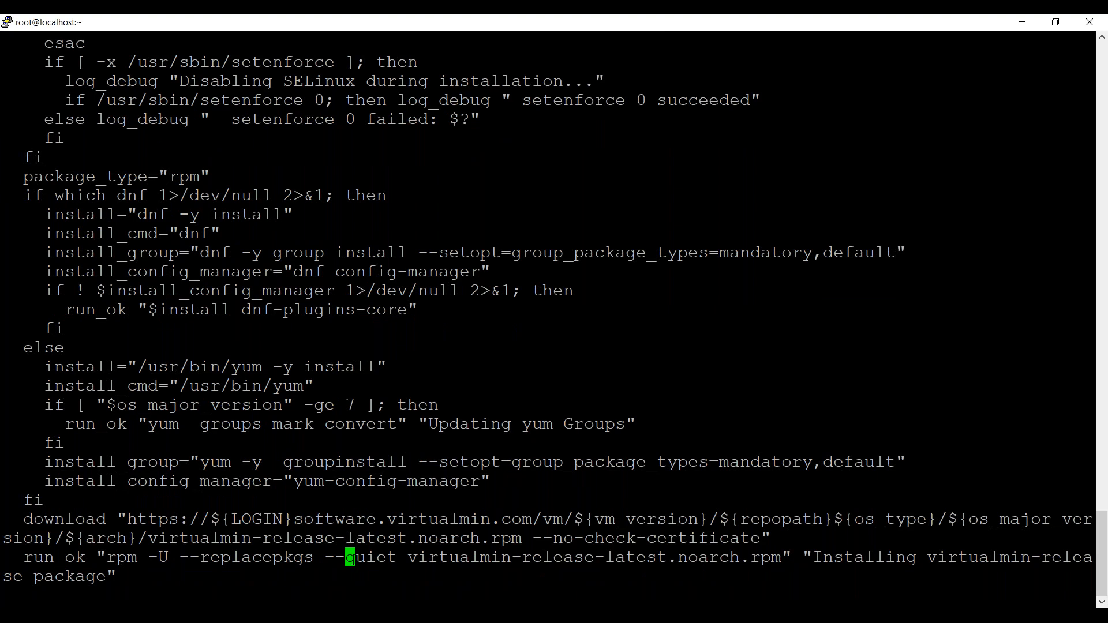
key(h)
key(h)
key(x)
key(x)
key(x)
key(x)
key(x)
key(x)
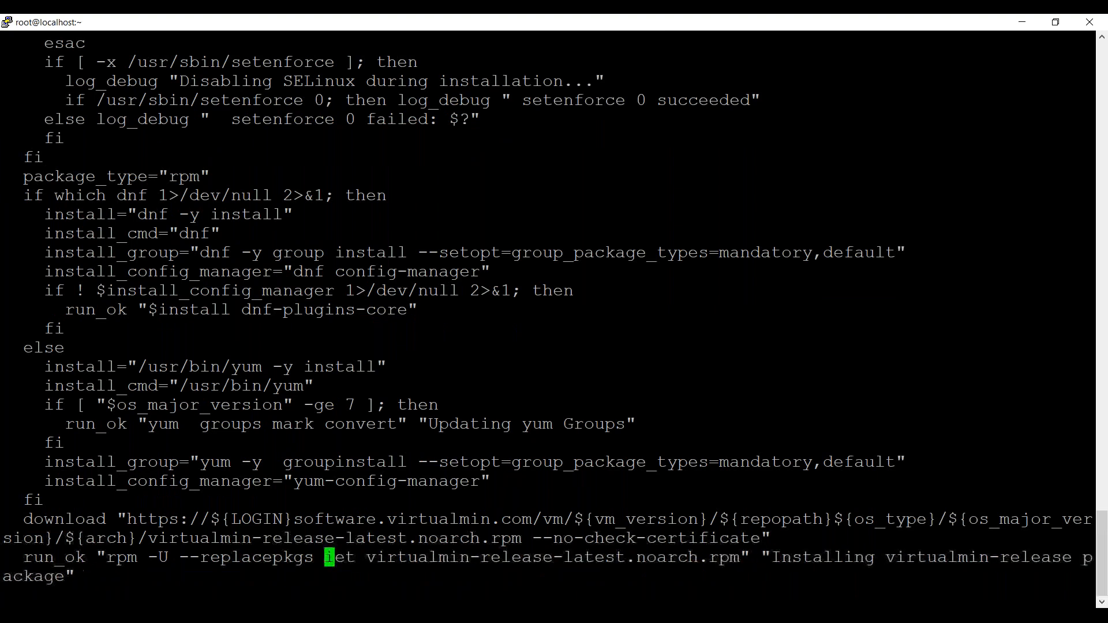
key(x)
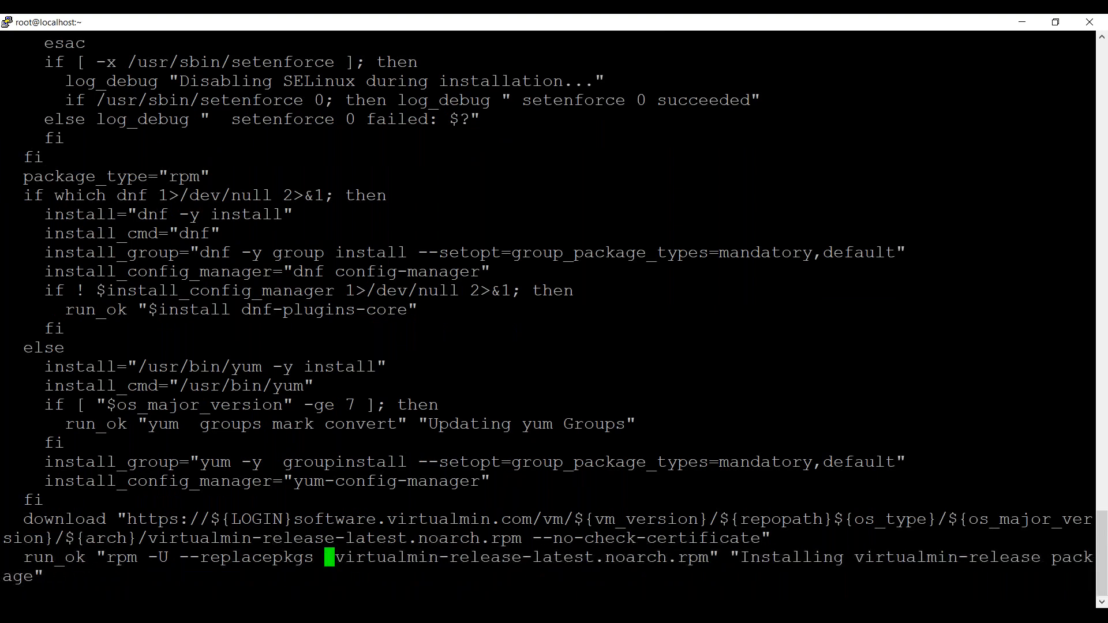
Check the next match for quiet, save and close install.sh, and run ./install.sh again.
key(n)
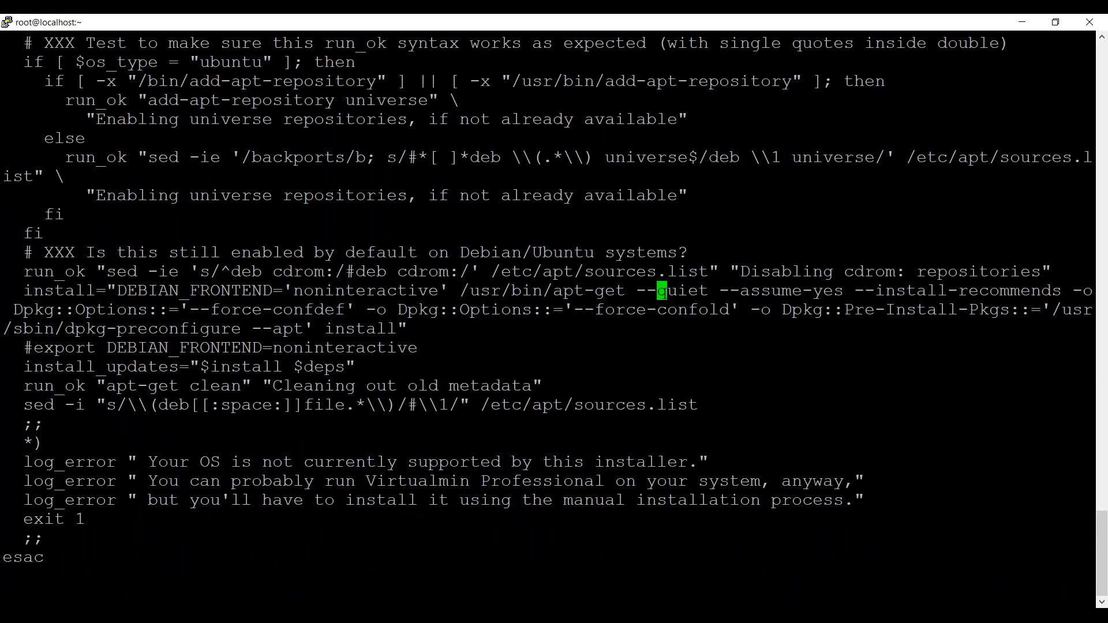
key(h)
text(:wq)
key(Return)
key(Up)
key(Up)
key(Down)
key(Up)
key(Return)
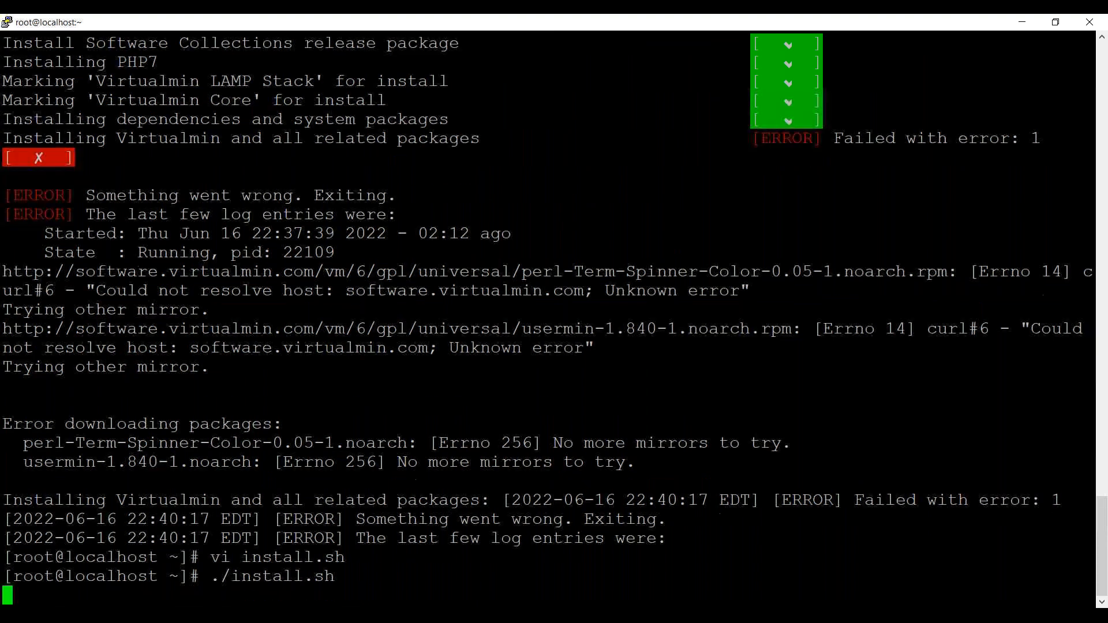
Answer y to both the Continue and Really Continue questions to restart the Virtualmin installation.
text(y)
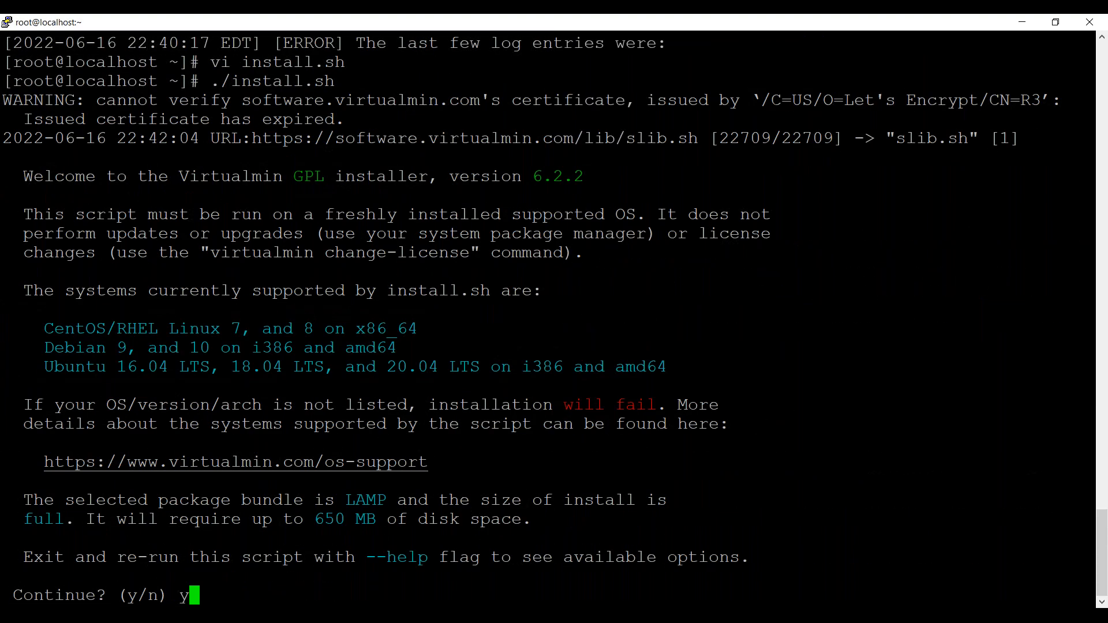
key(Return)
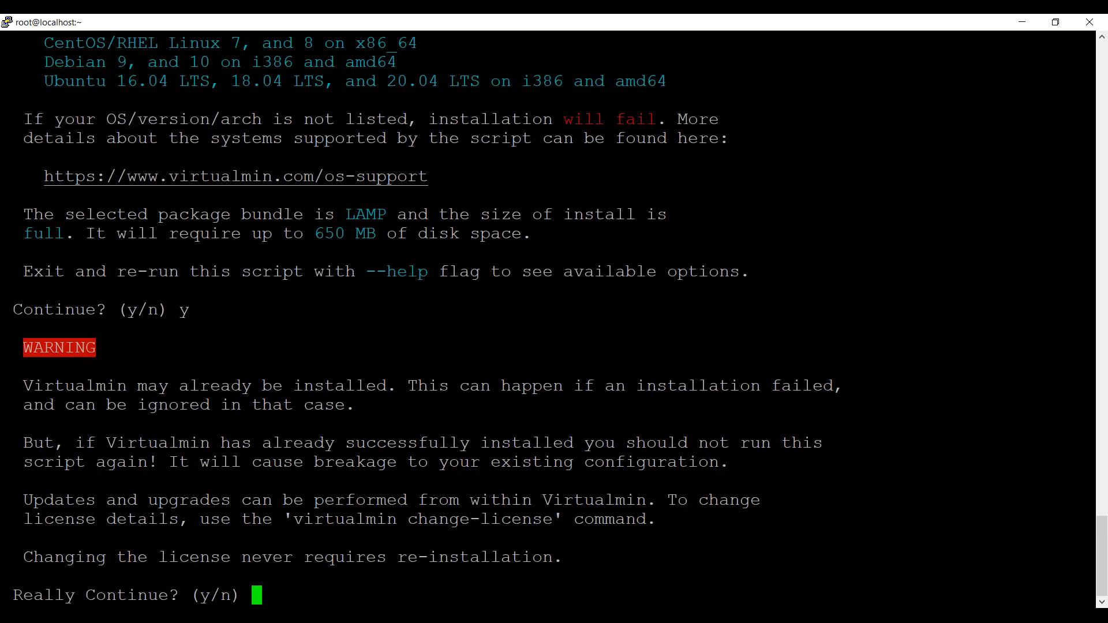
text(y)
key(Return)
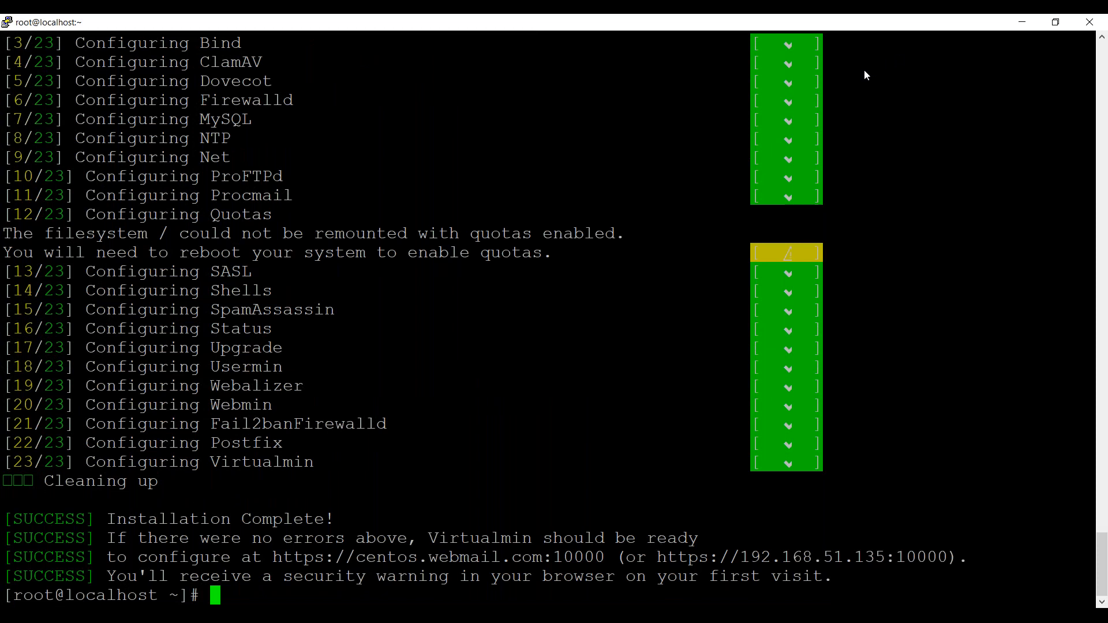
key(alt+Tab)
click(824, 555)
drag(949, 557, 660, 557)
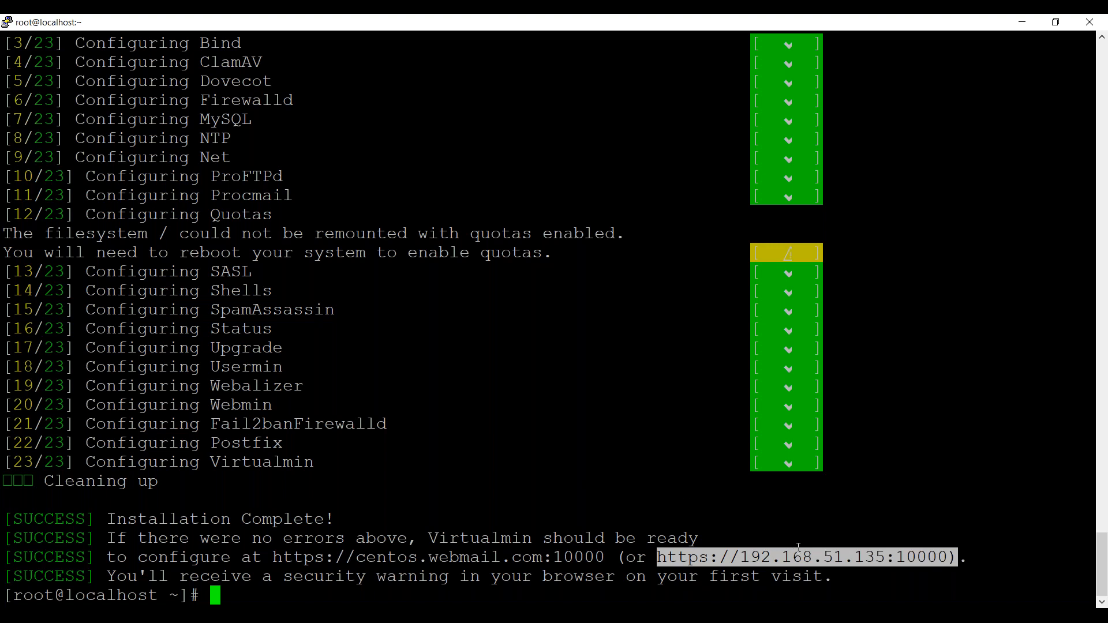
click(203, 616)
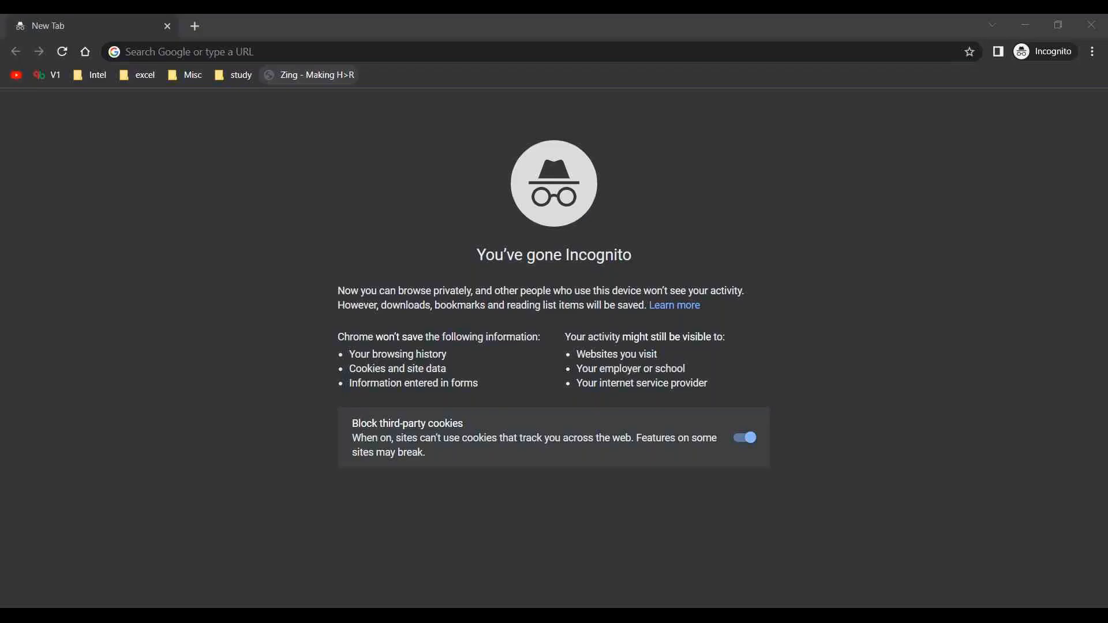
click(336, 52)
text(https://192.168.51.135:10000))
key(Return)
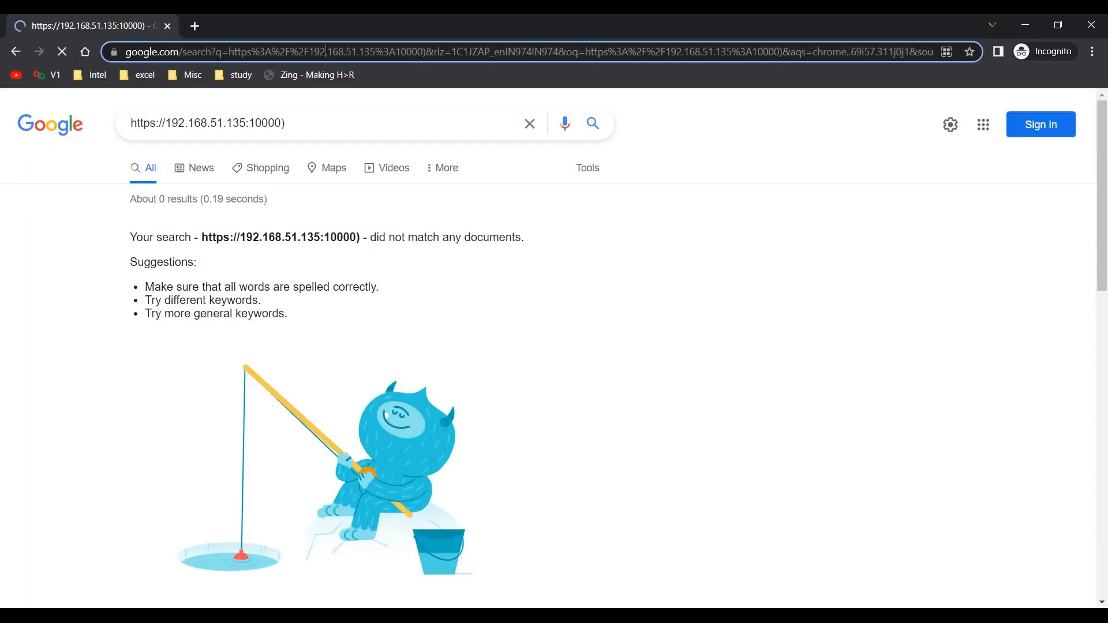
click(325, 52)
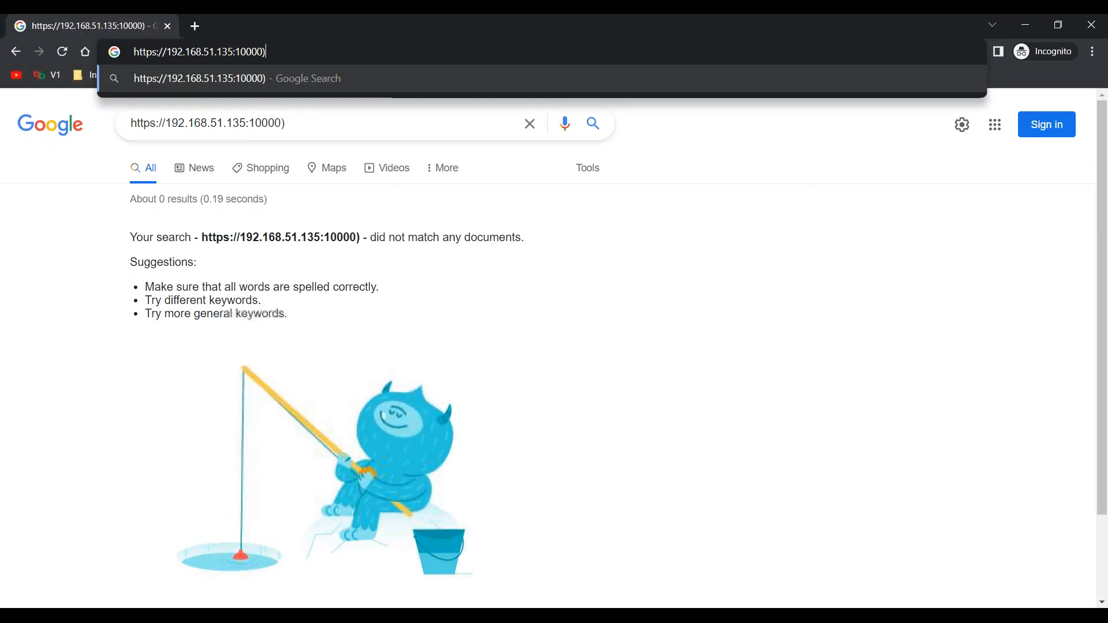
key(BackSpace)
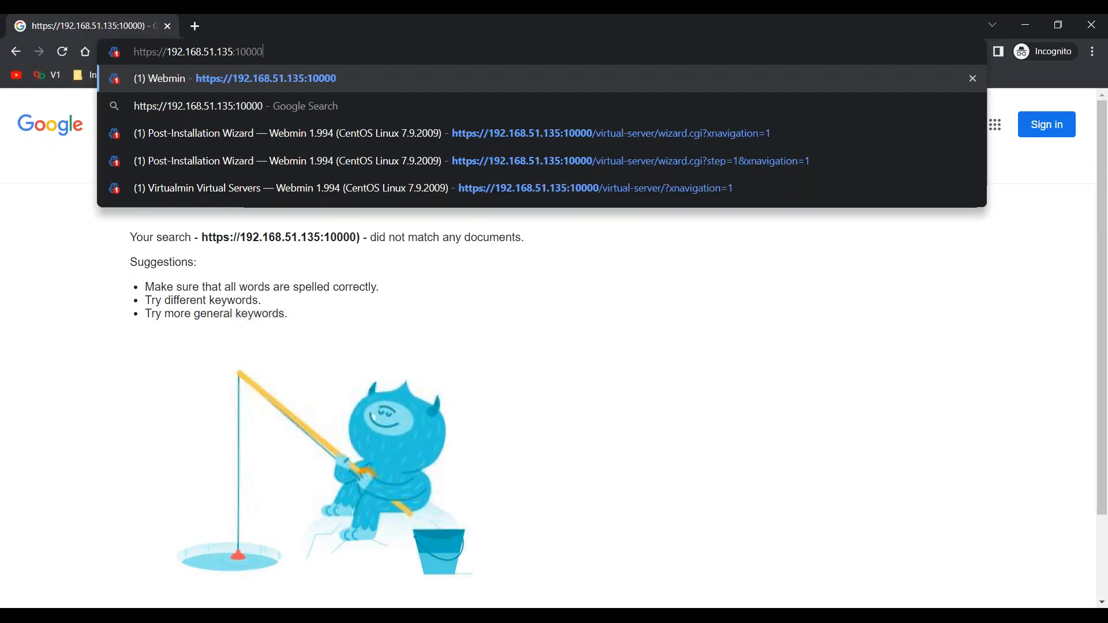
key(Return)
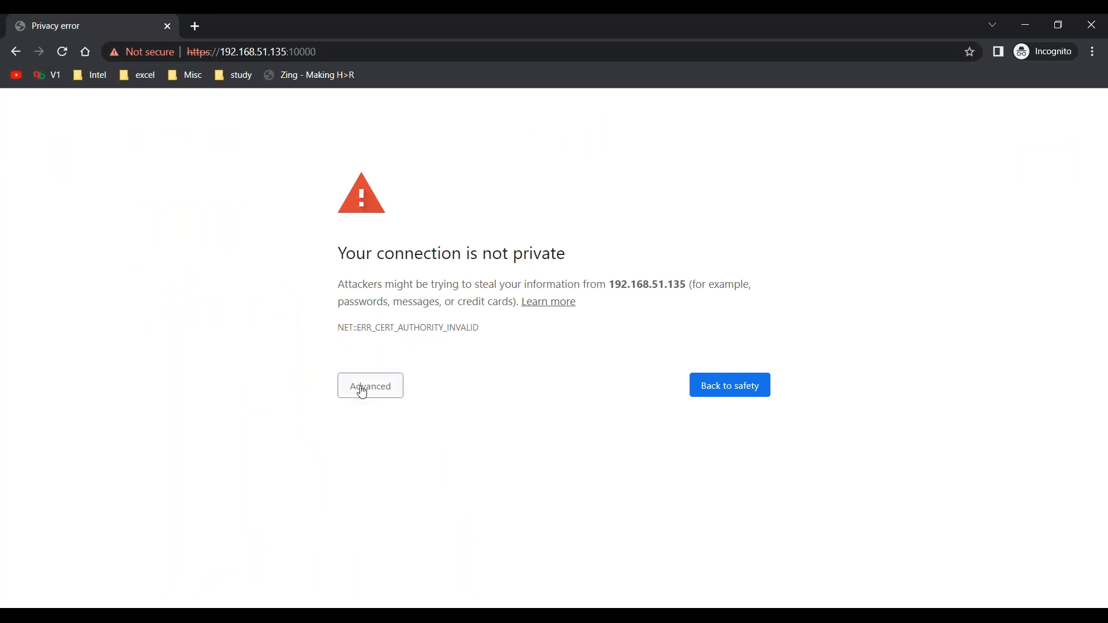
click(362, 391)
click(381, 500)
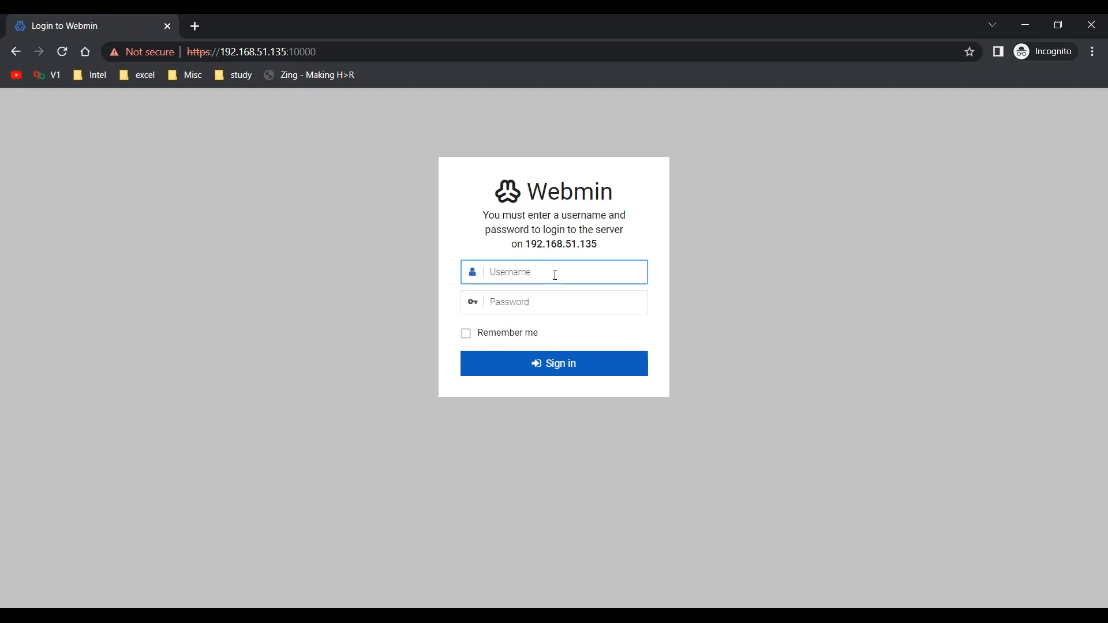
Sign in to Webmin as root with the account password and the Remember me option.
text(root)
key(Tab)
text(p)
key(Tab)
key(space)
key(Return)
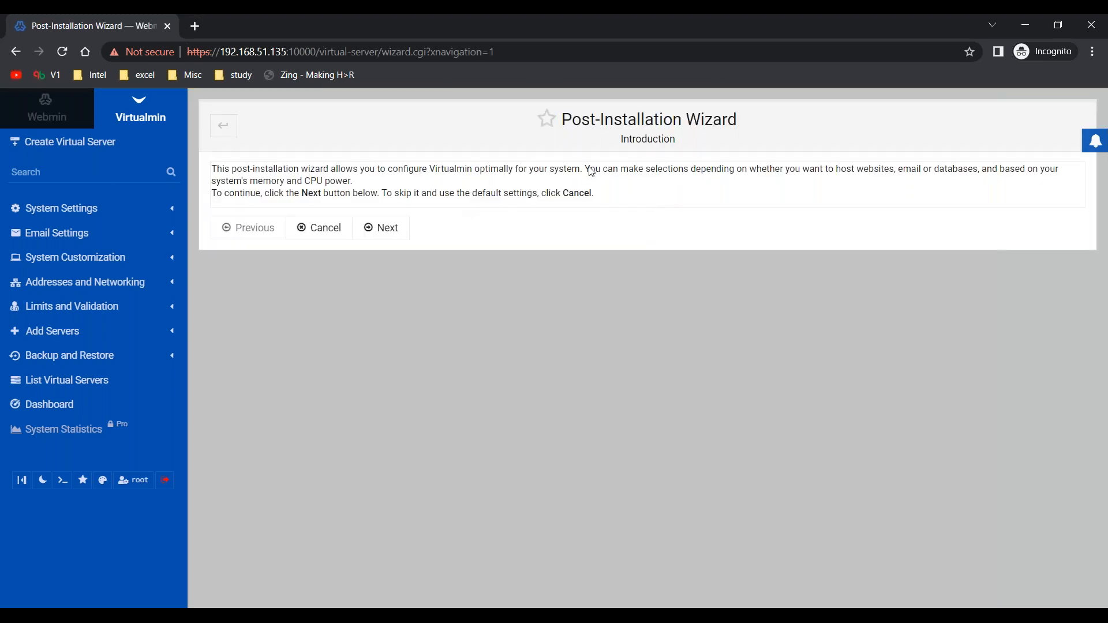
Start the Post-Installation Wizard and keep library preloading, the email domain lookup server and ClamAV virus scanning set to No.
click(399, 235)
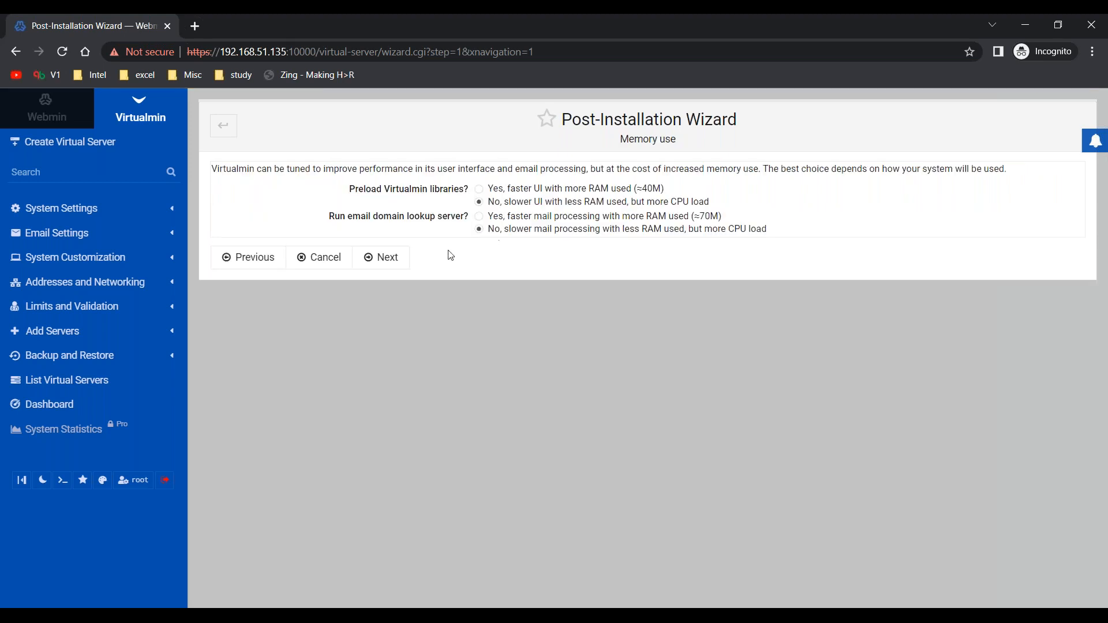
click(396, 267)
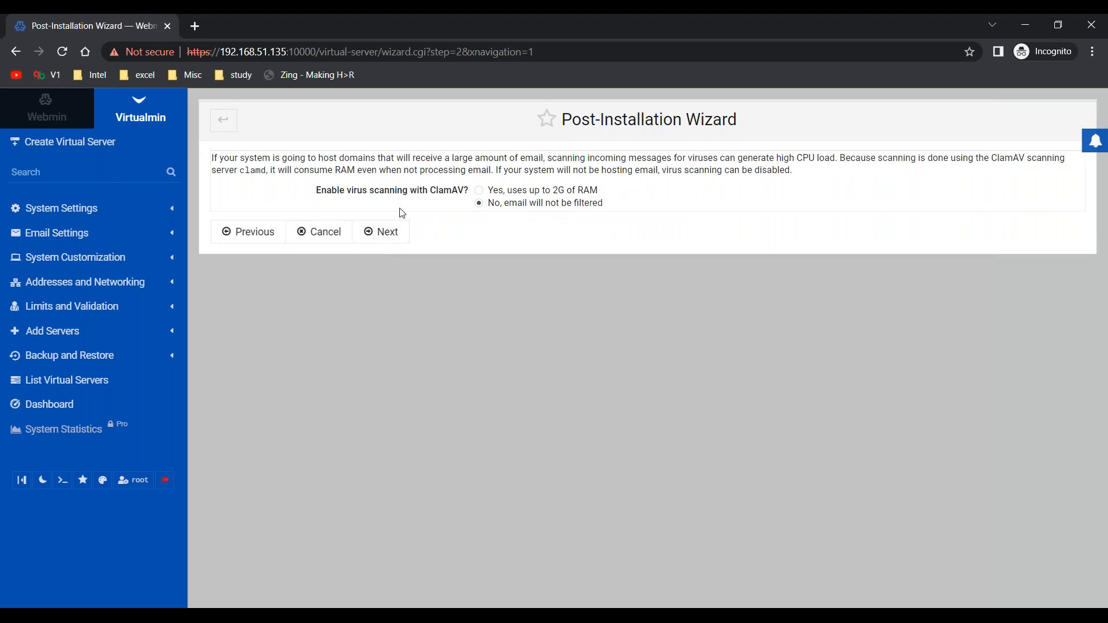
click(393, 236)
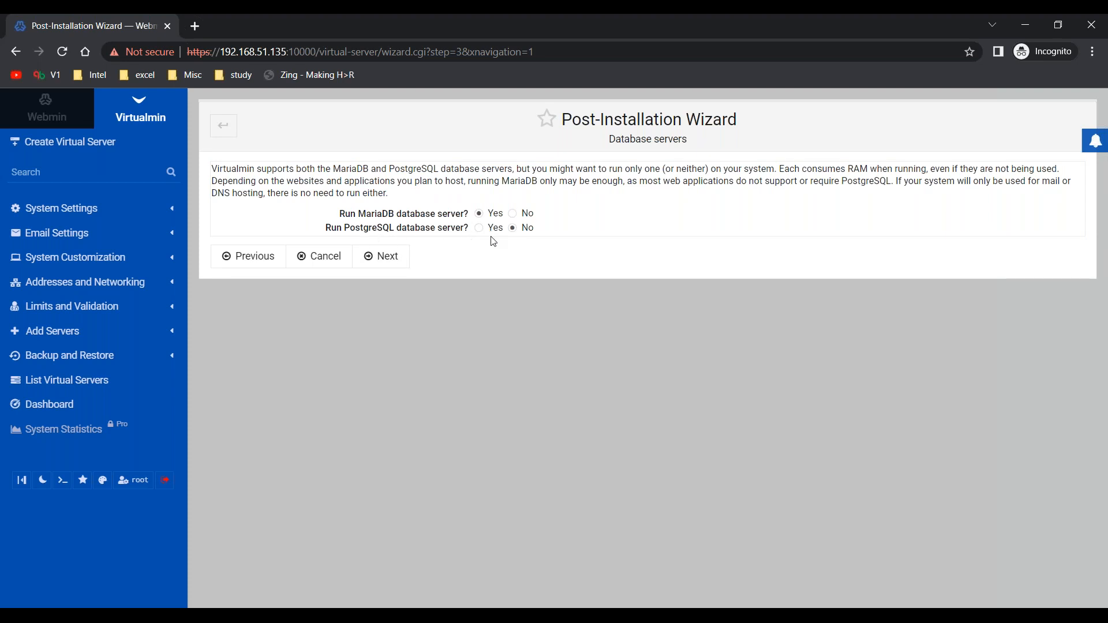
Accept MariaDB without PostgreSQL, the prefilled MariaDB password, removal of the test database and anonymous user, and the Huge system (2G or more) size.
click(383, 256)
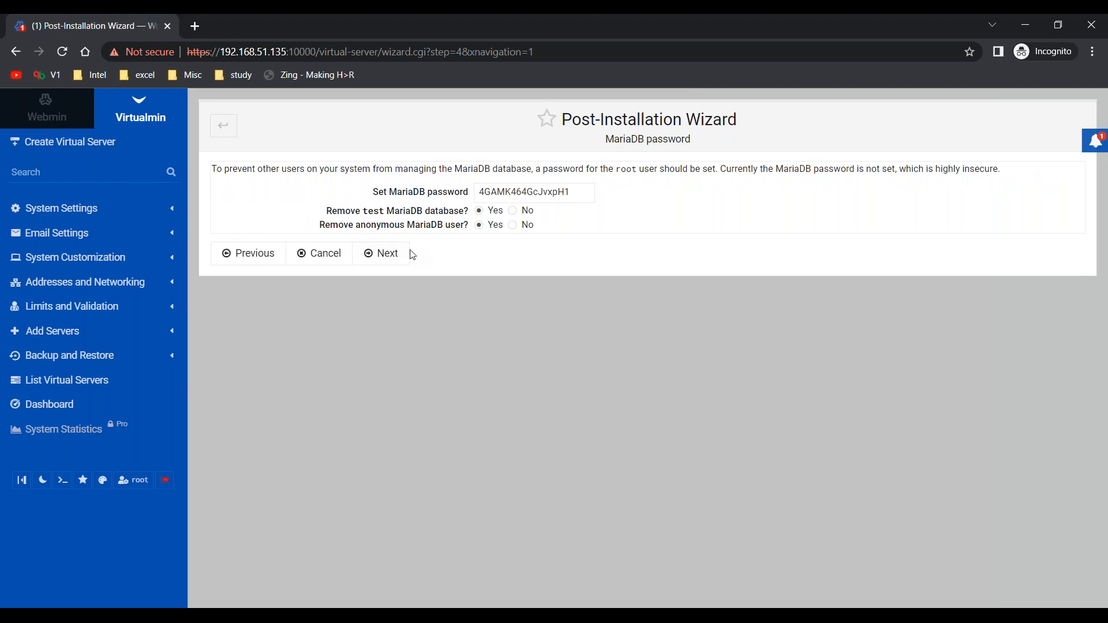
click(393, 259)
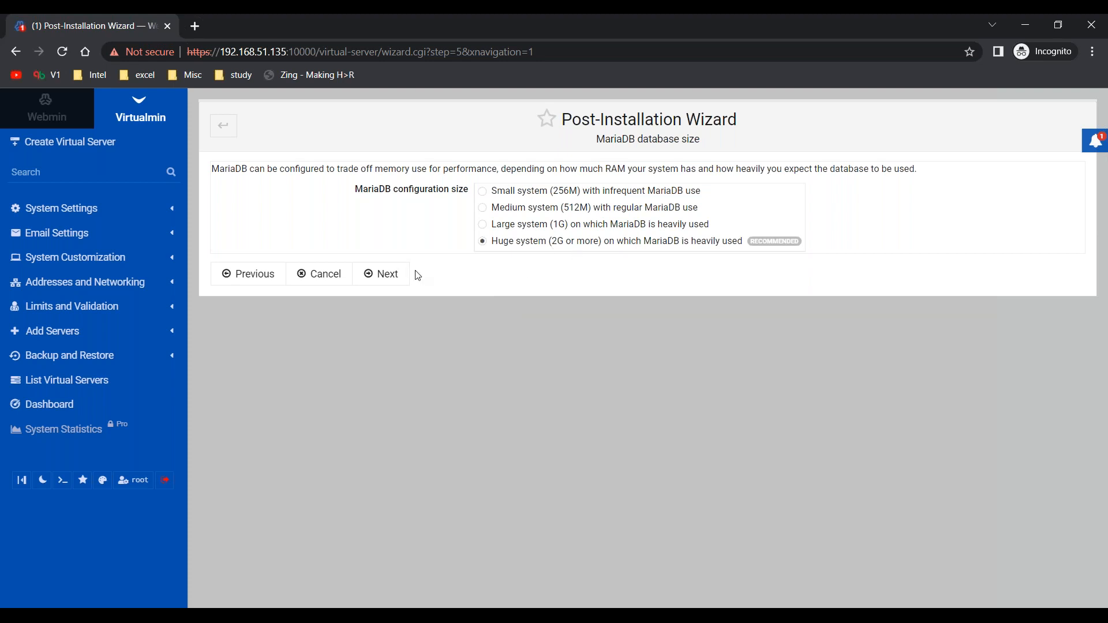
click(392, 278)
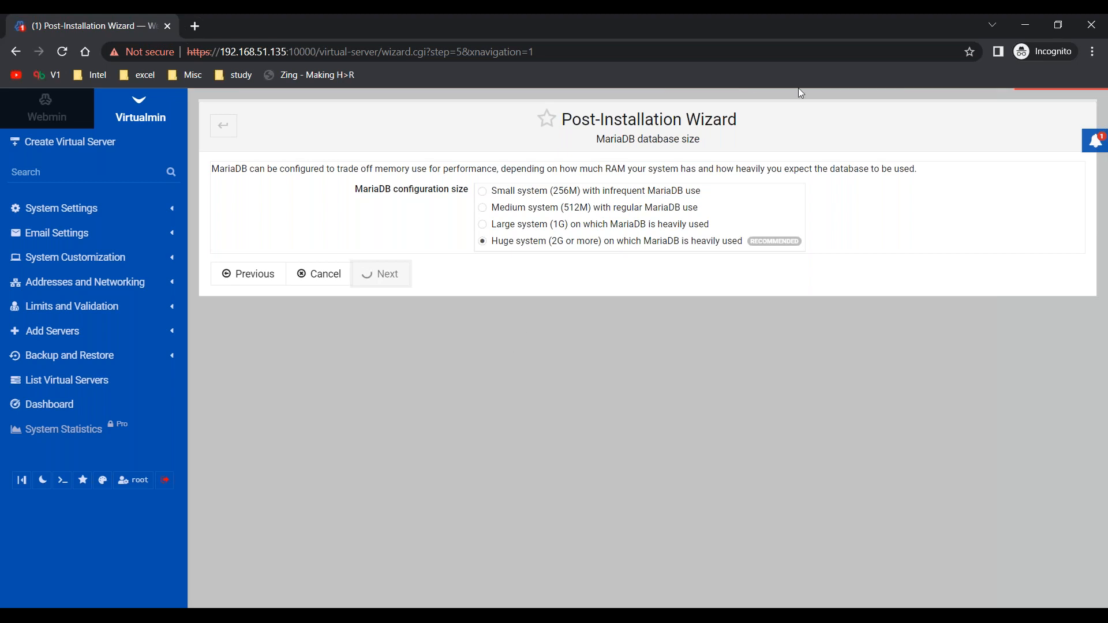
Finish the wizard with centos.webmail.com as primary nameserver and no secondary ones, and re-check and refresh the Virtualmin configuration.
key(alt+Tab)
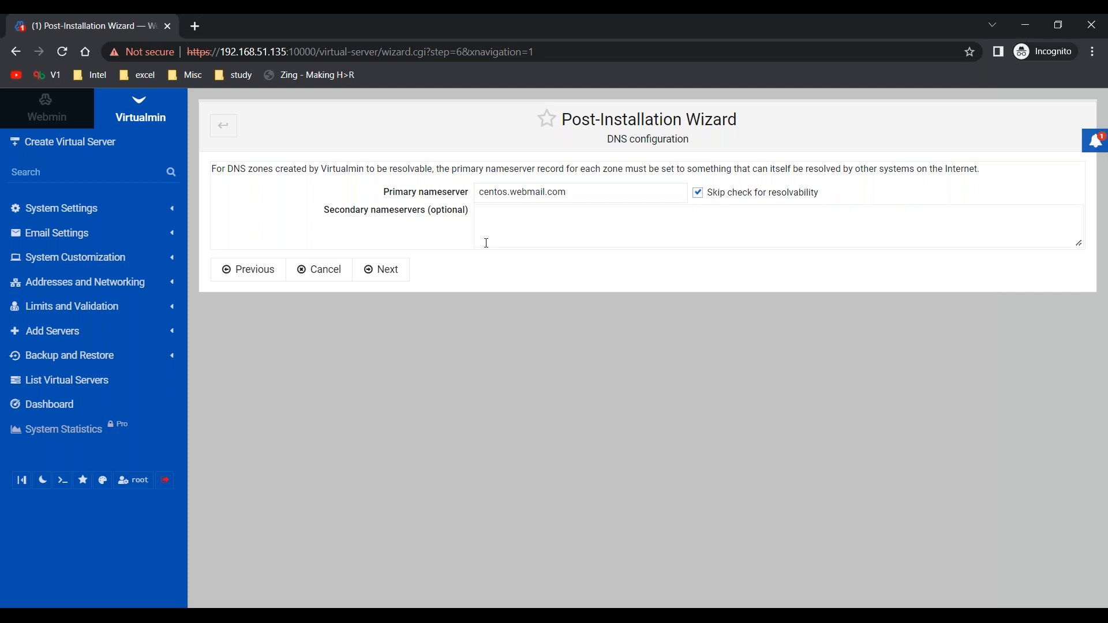
click(391, 276)
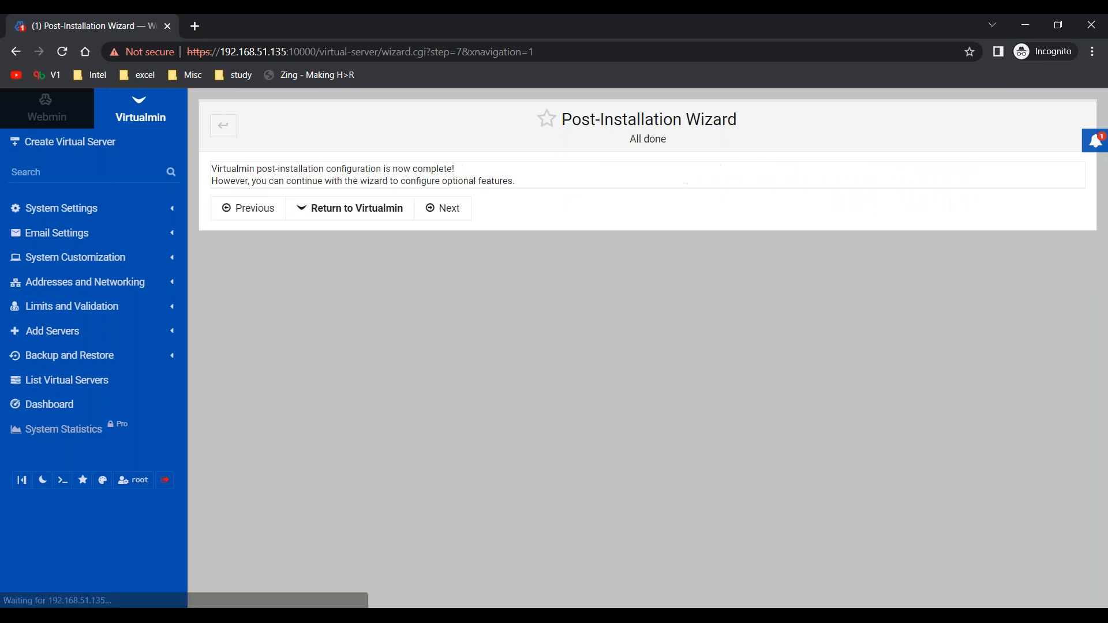
click(379, 214)
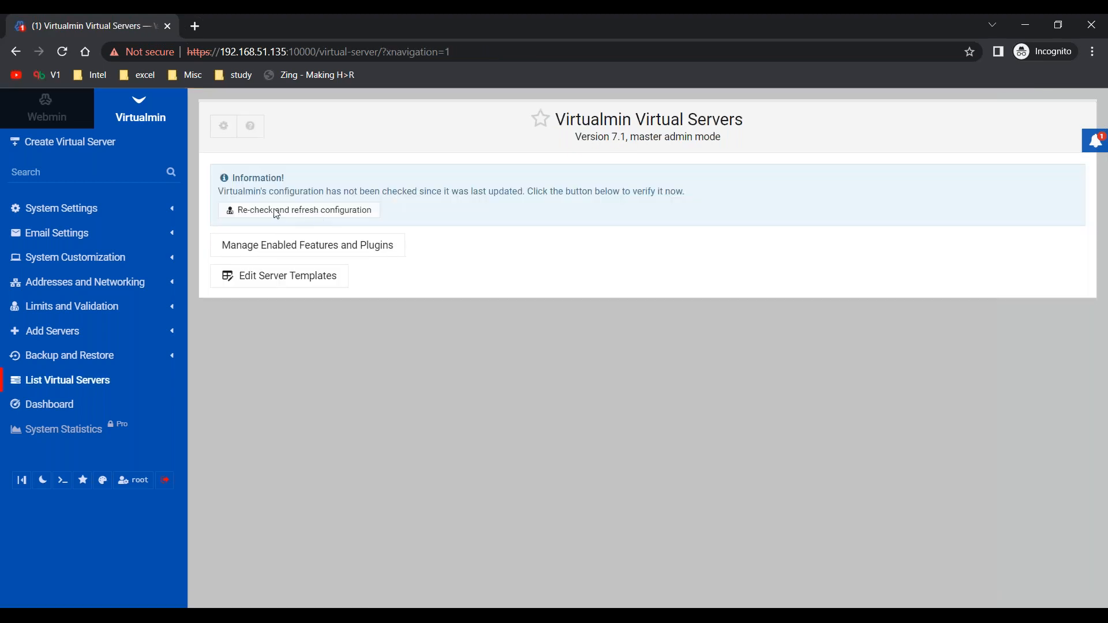
click(277, 213)
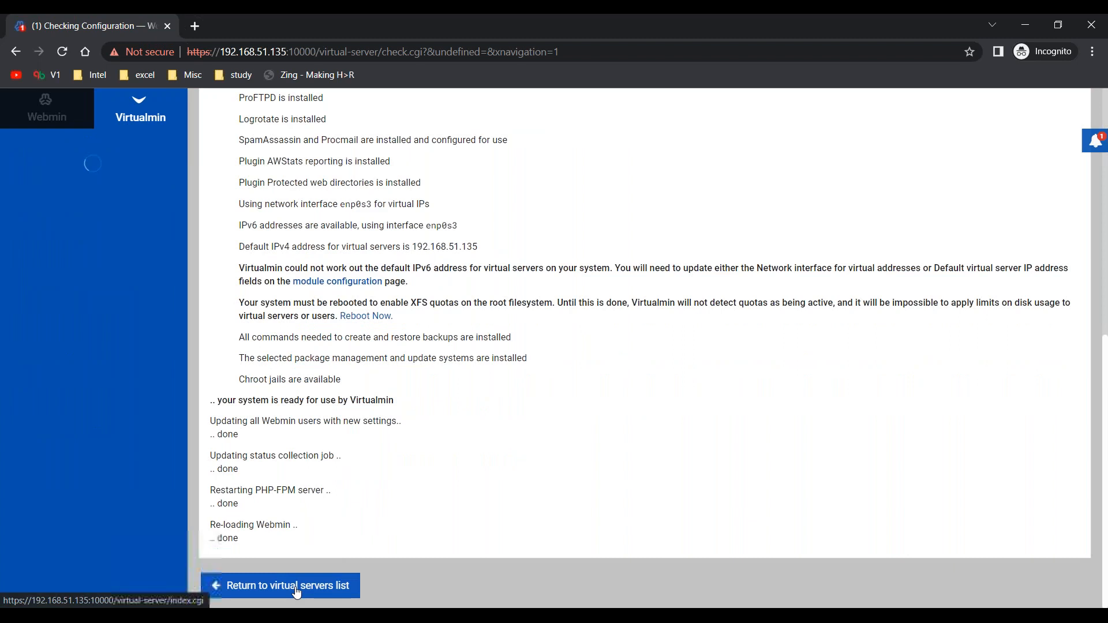
click(296, 586)
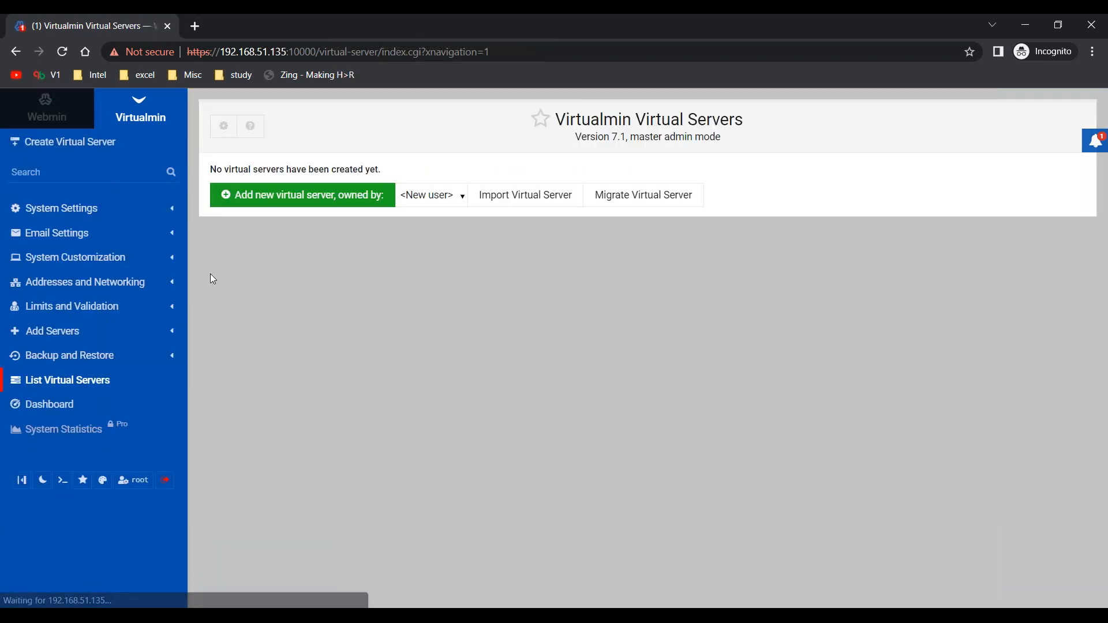
Create the virtual server centos.webmin.com with an administration password, keeping the default template, plan and enabled features.
click(151, 112)
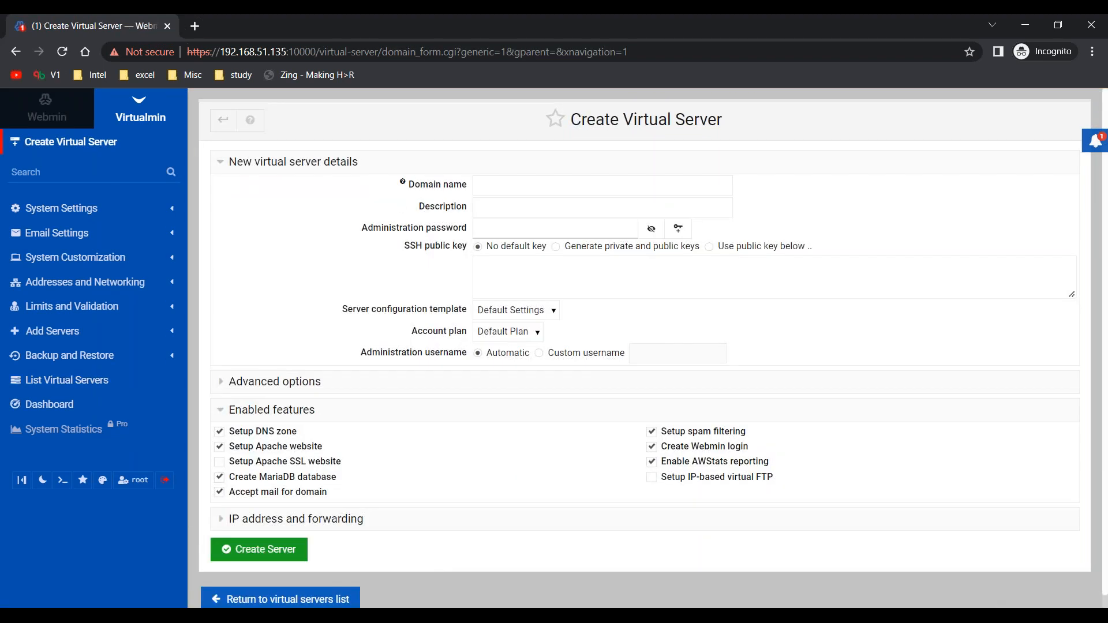
click(523, 190)
text(centos.webmin.com)
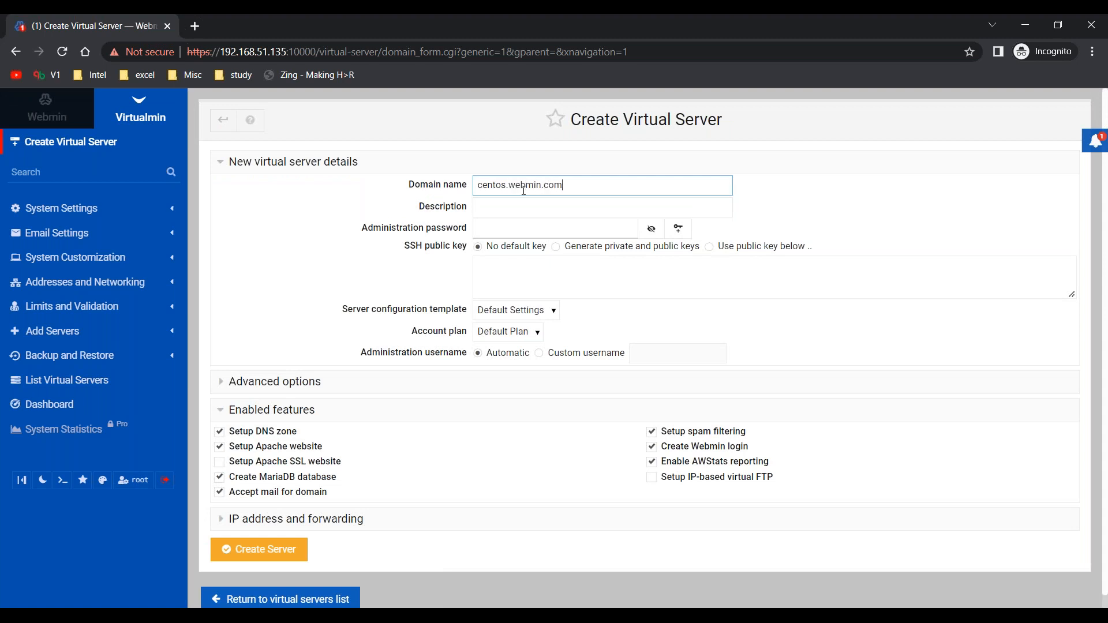
click(494, 226)
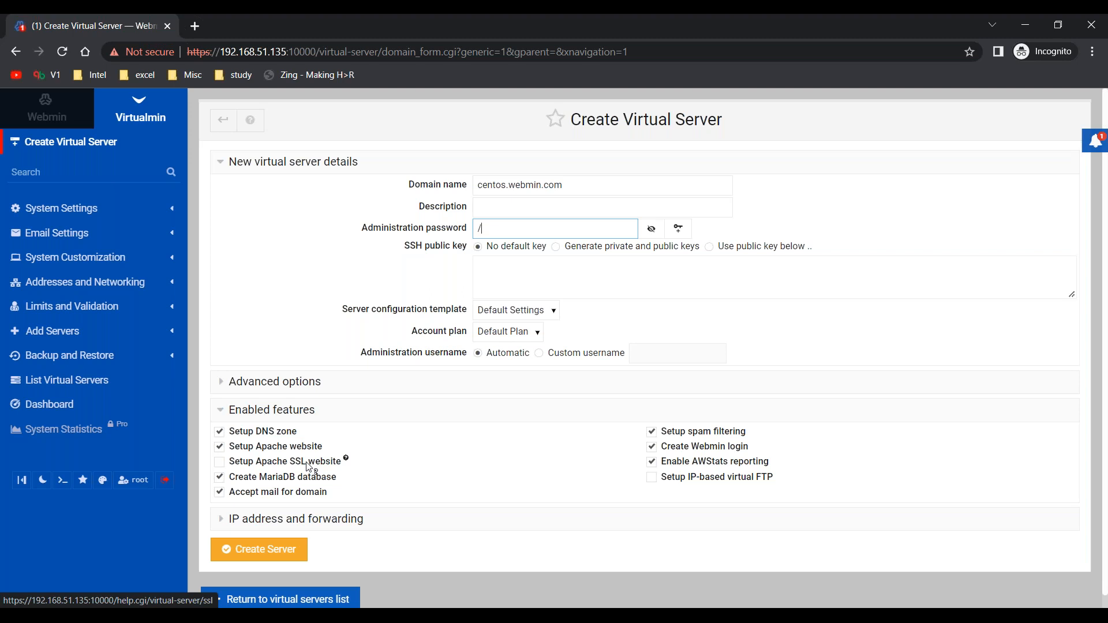
click(261, 557)
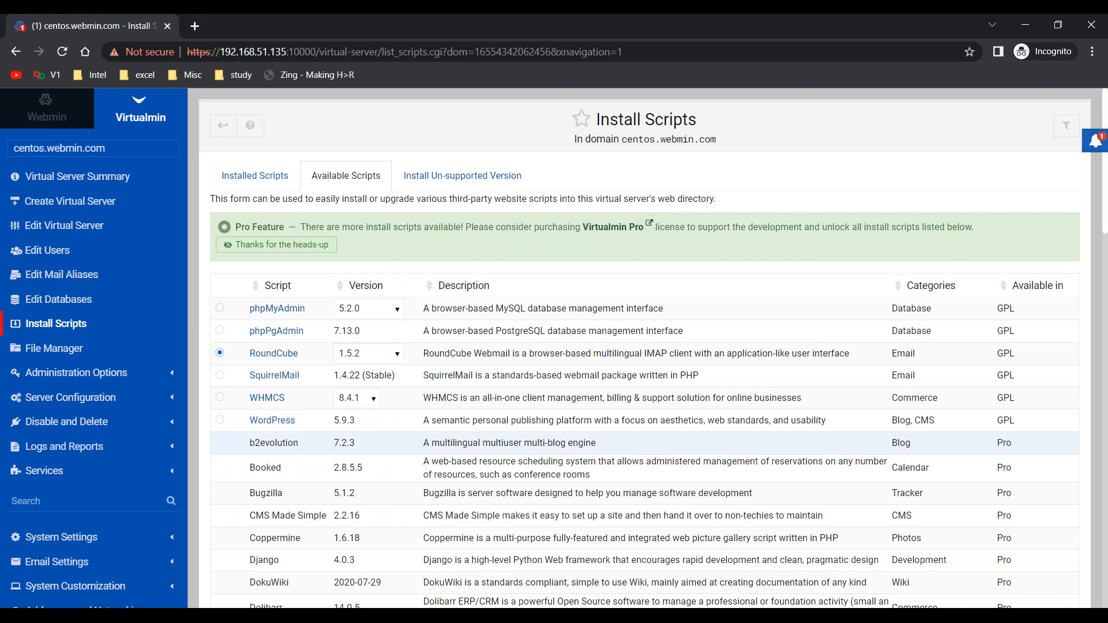
Install the RoundCube 1.5.2 script in the centos.webmin.com domain.
scroll(231, 443, down, 20)
click(275, 535)
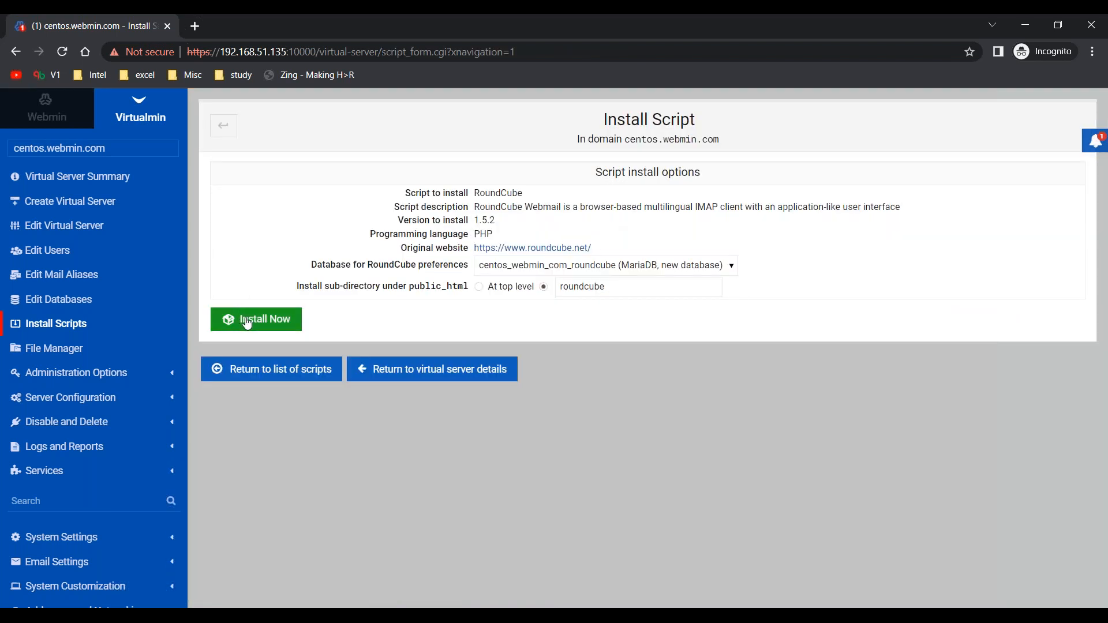
click(247, 321)
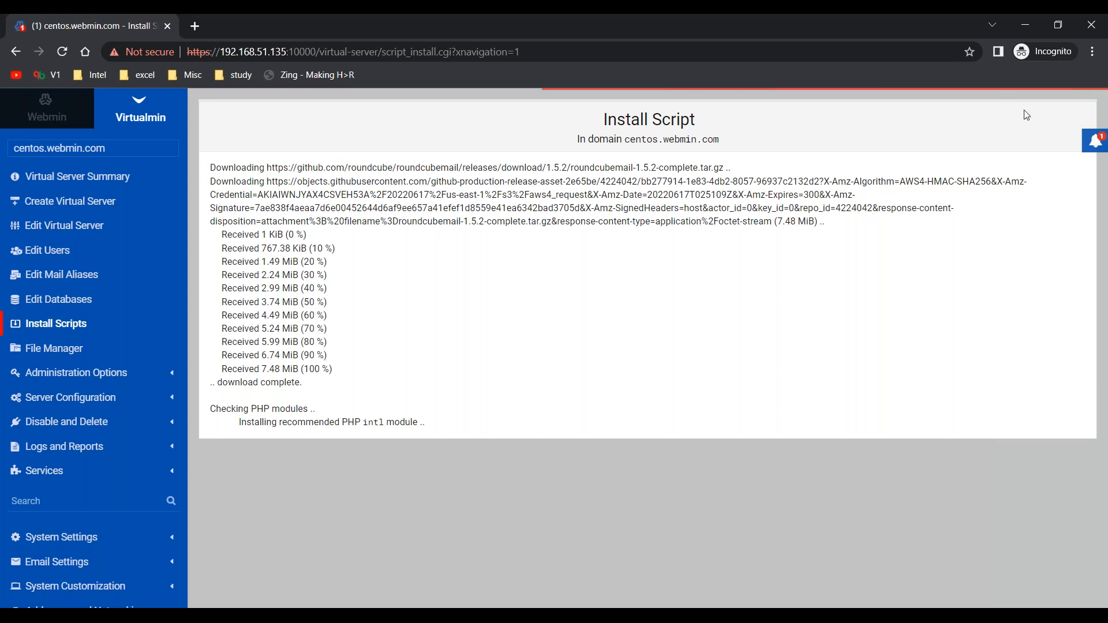
click(1094, 141)
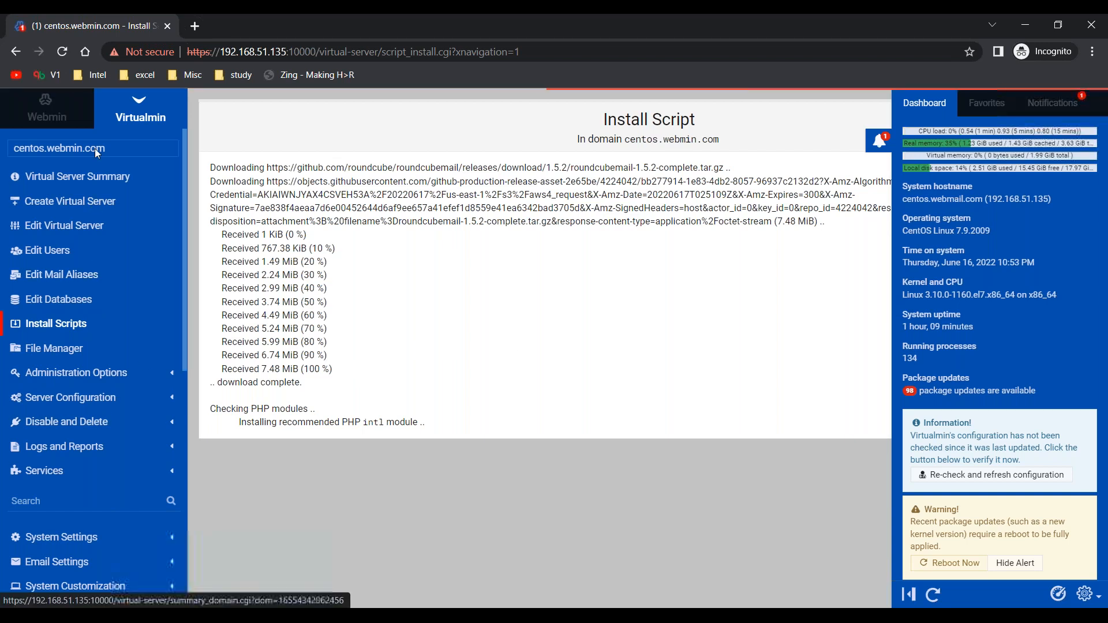
click(56, 112)
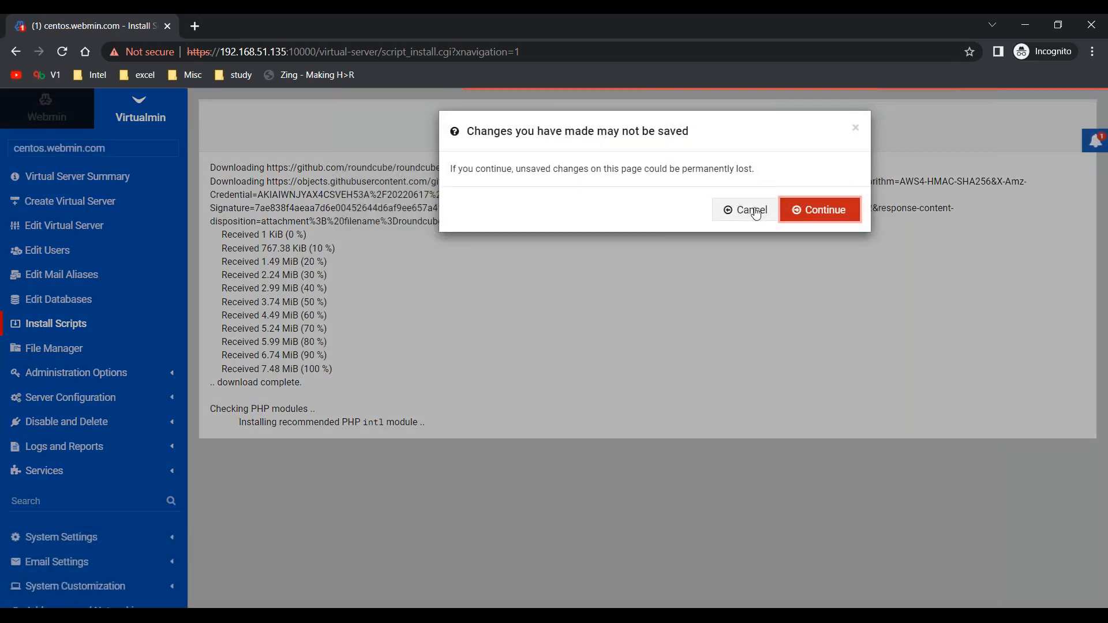
click(744, 209)
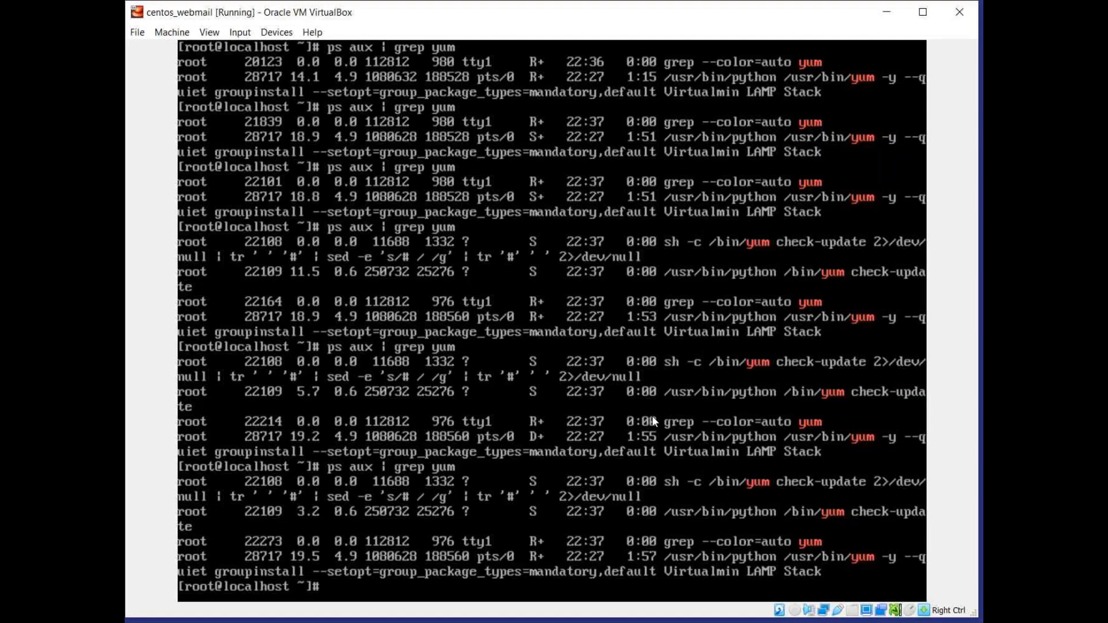
Check the running yum processes repeatedly in the VirtualBox terminal with ps aux | grep yum to follow the PHP intl module installation.
key(Up)
key(Return)
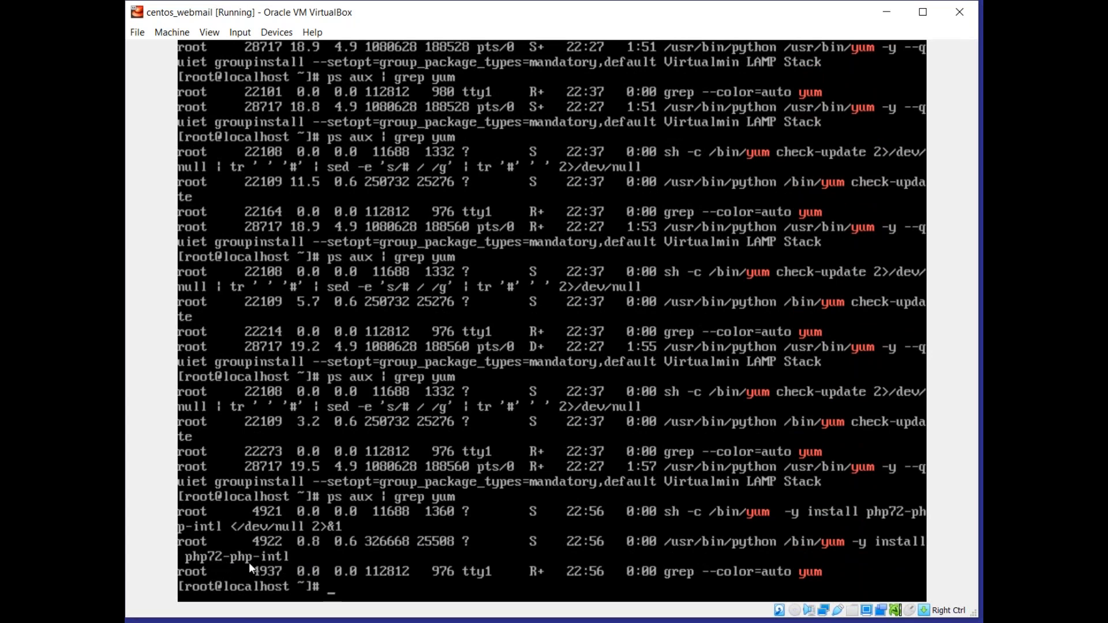
key(Up)
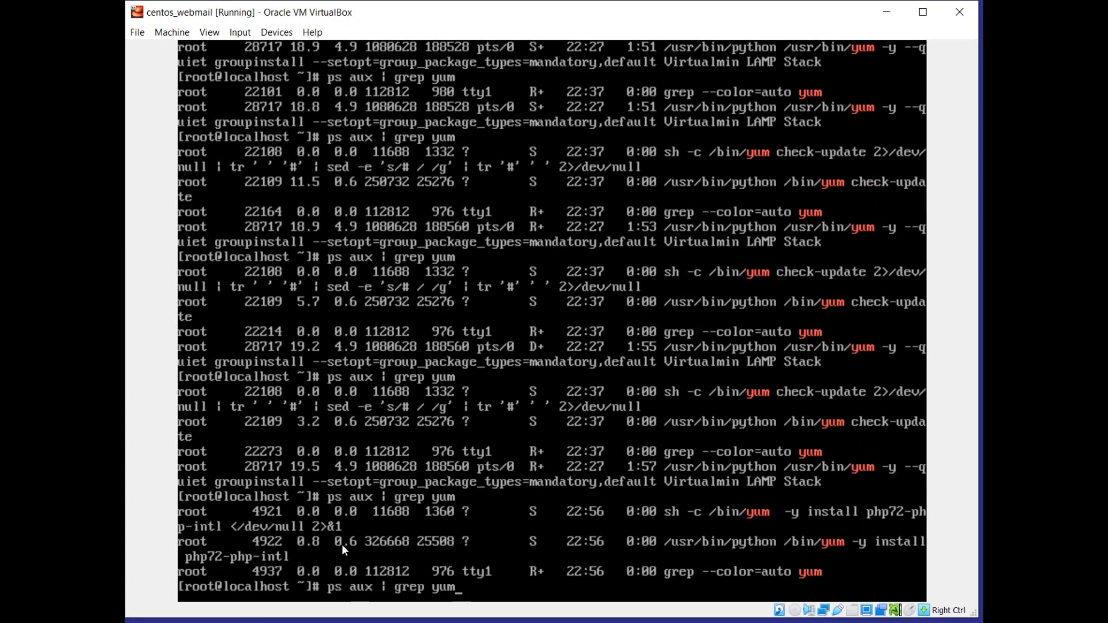
key(Return)
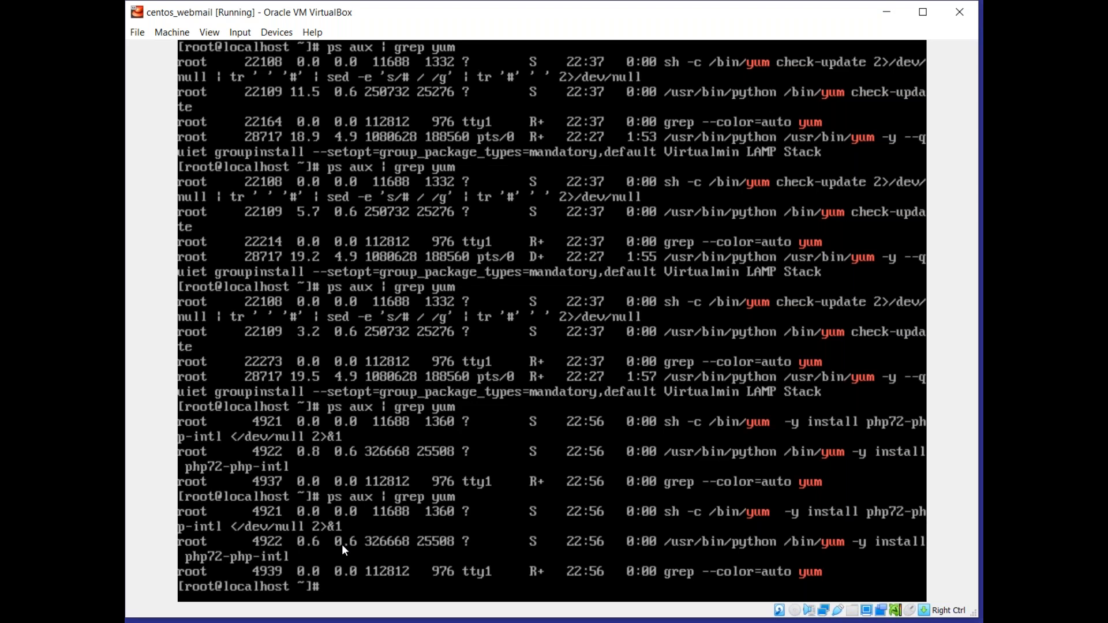
key(Up)
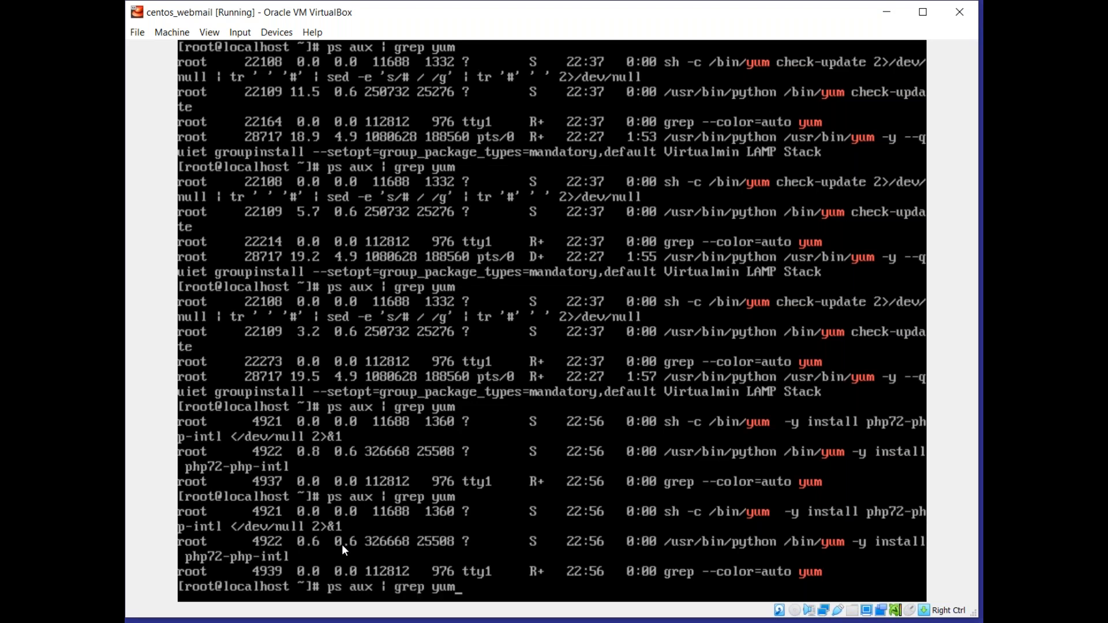
key(Return)
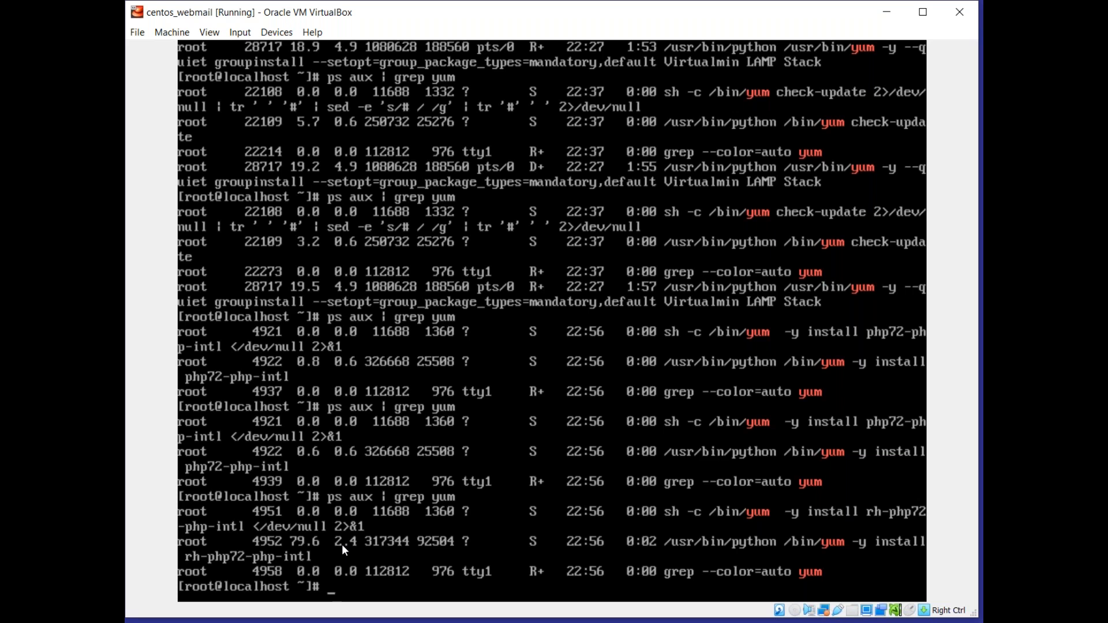
text(ps aux | grep yum)
key(Return)
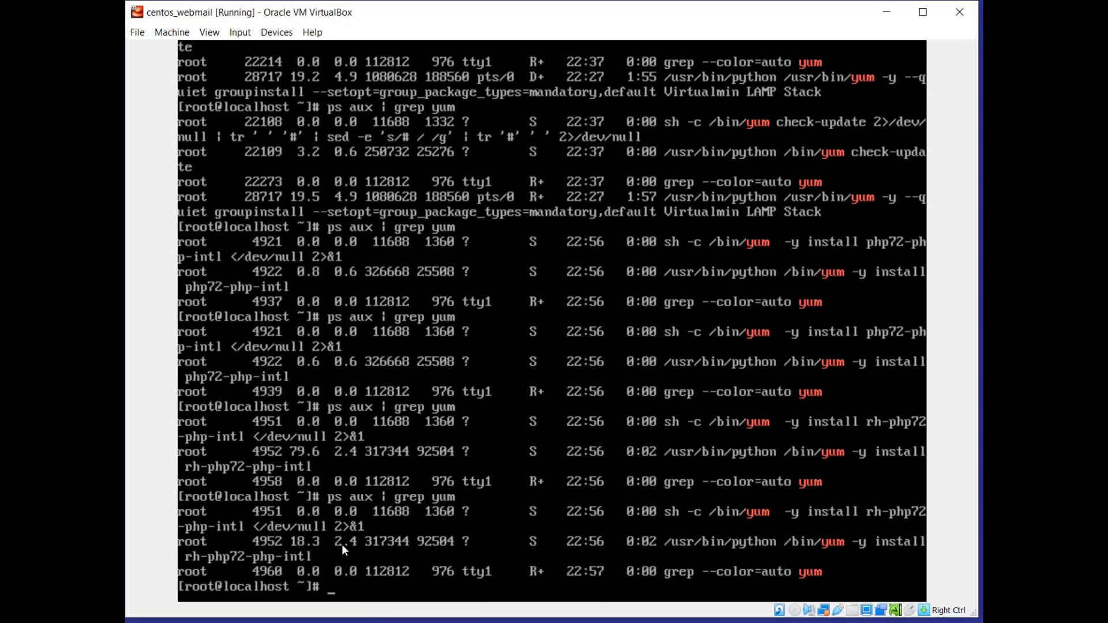
key(Up)
key(Return)
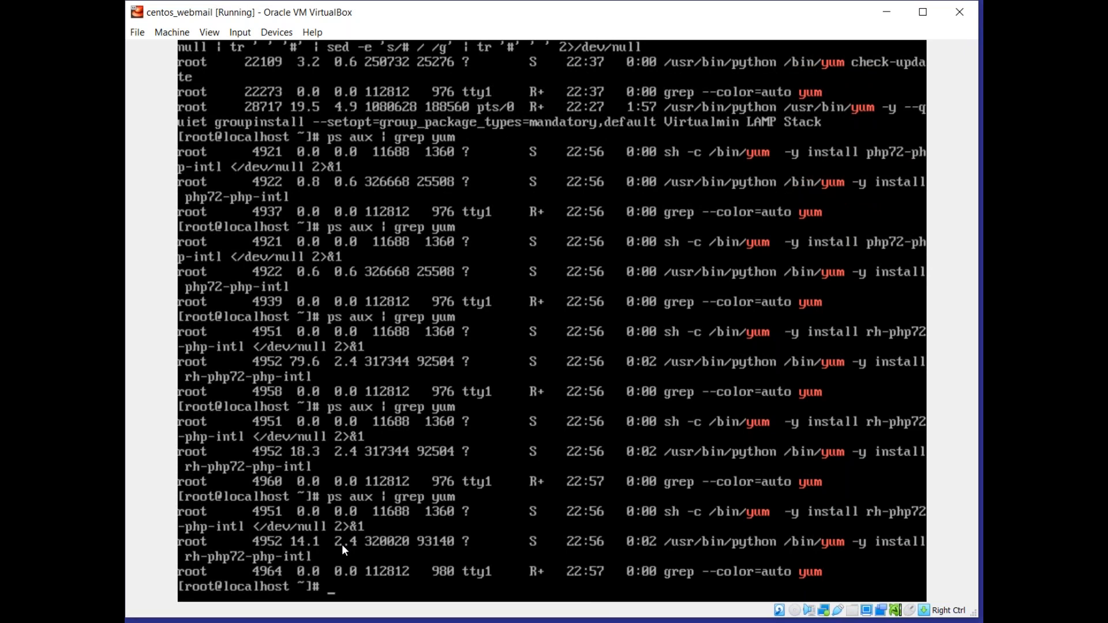
Switch back to Chrome and review the RoundCube installation log and its access URL.
key(Control_R)
key(alt+Tab)
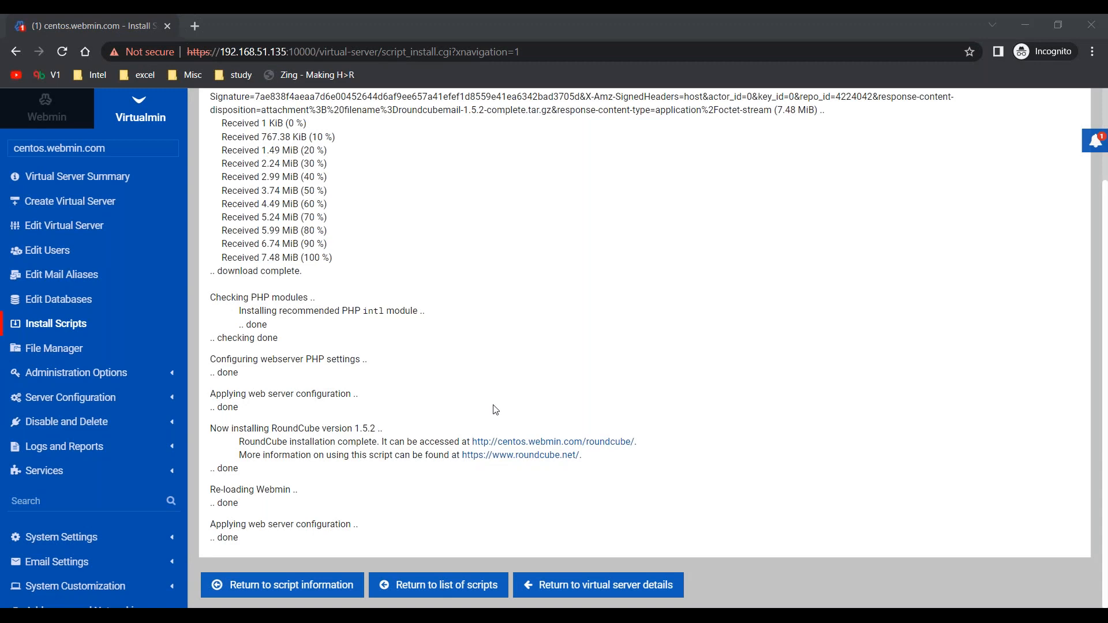
scroll(495, 410, up, 2)
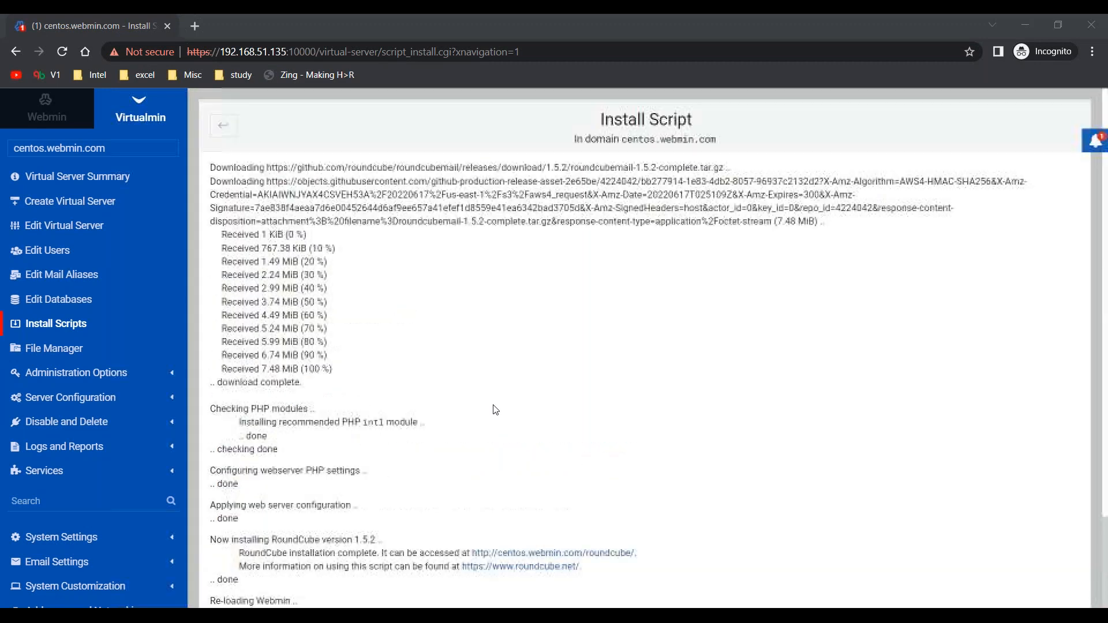
scroll(495, 410, down, 2)
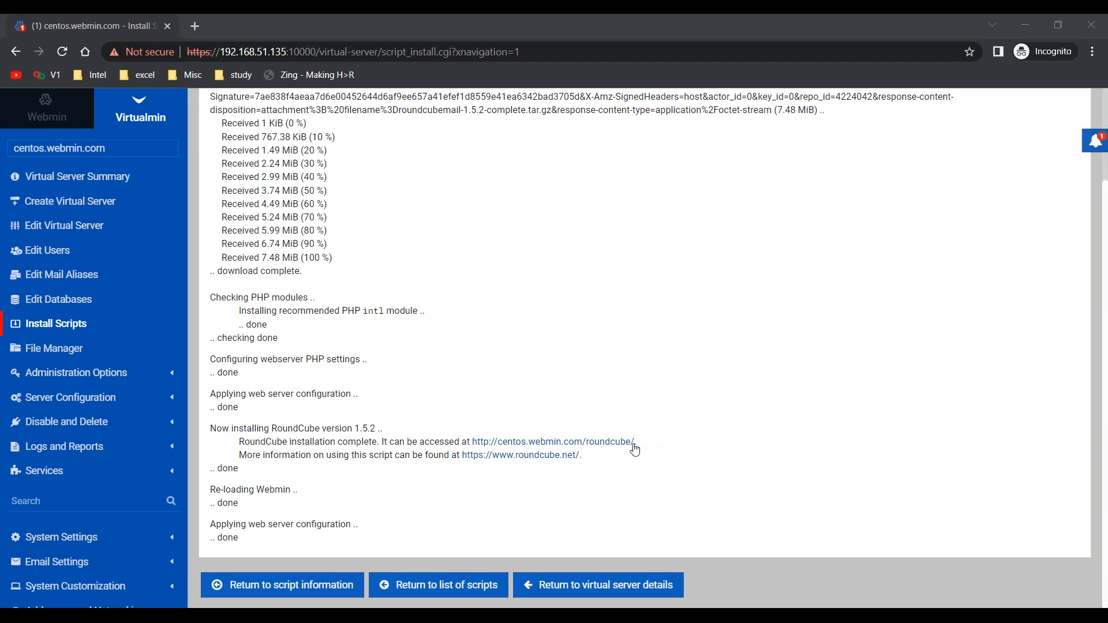
drag(635, 443, 474, 444)
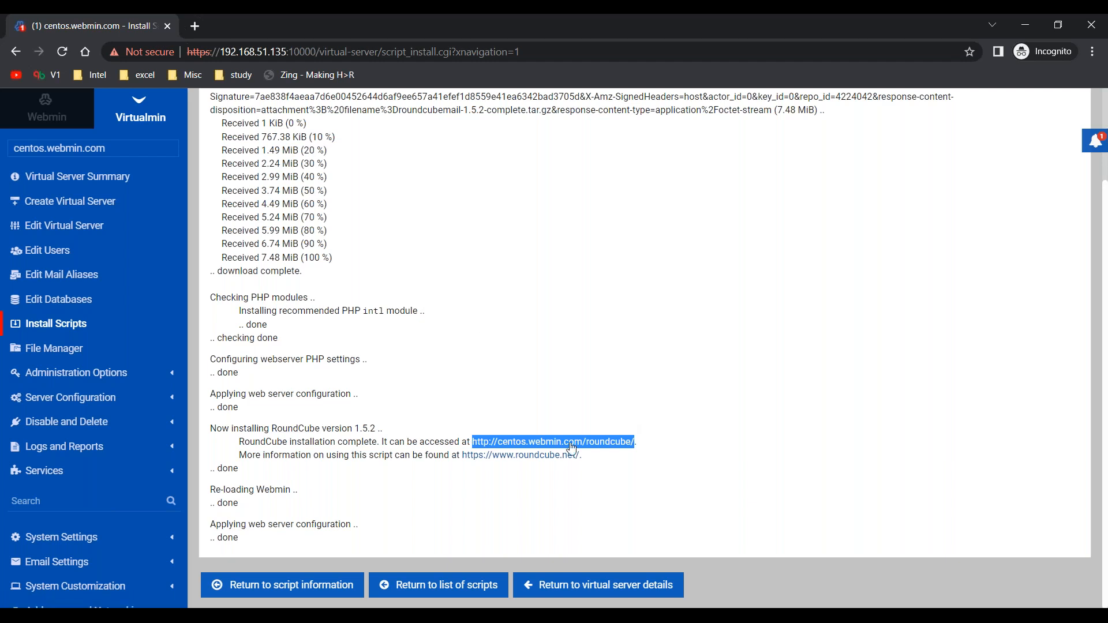
click(686, 321)
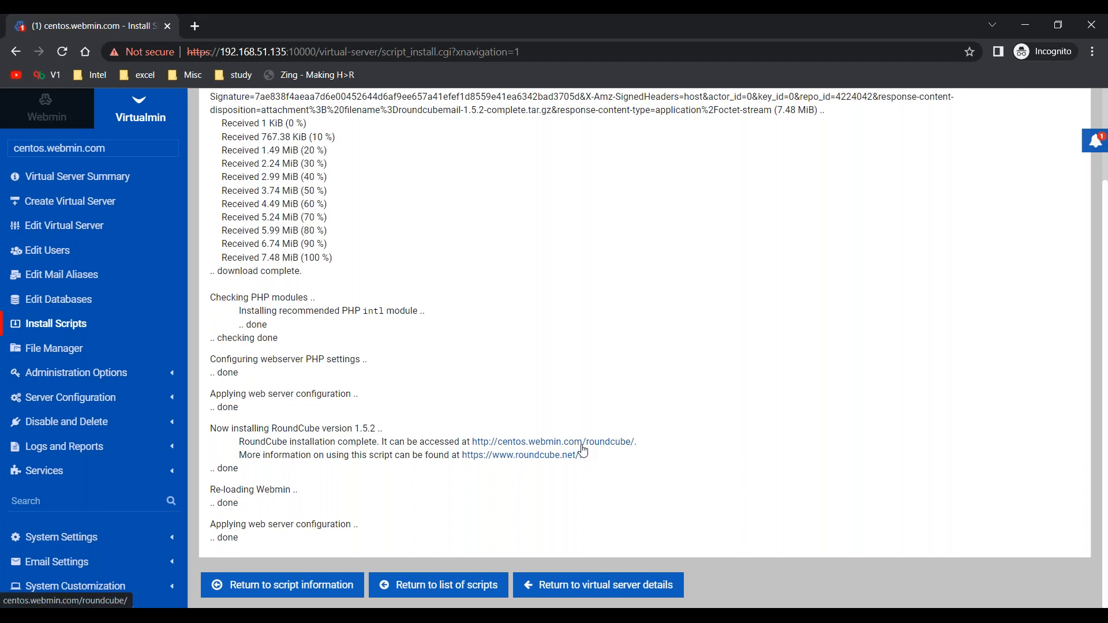
Copy the server IP from the current page's address and load 192.168.51.135/roundcube in a new tab.
drag(287, 51, 219, 51)
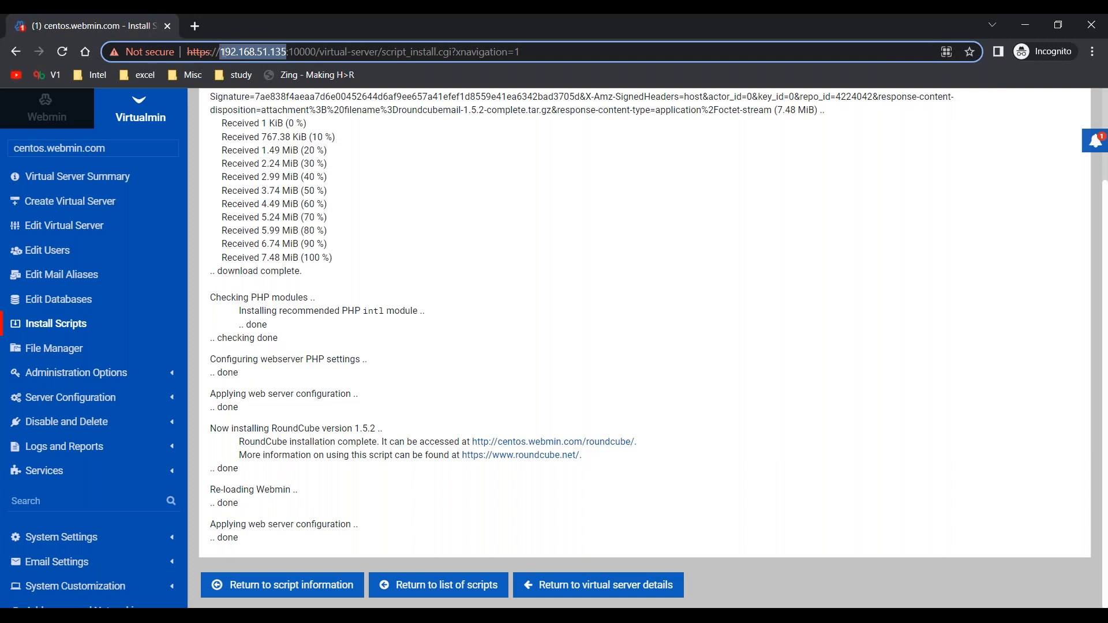
key(ctrl+c)
key(ctrl+t)
key(ctrl+v)
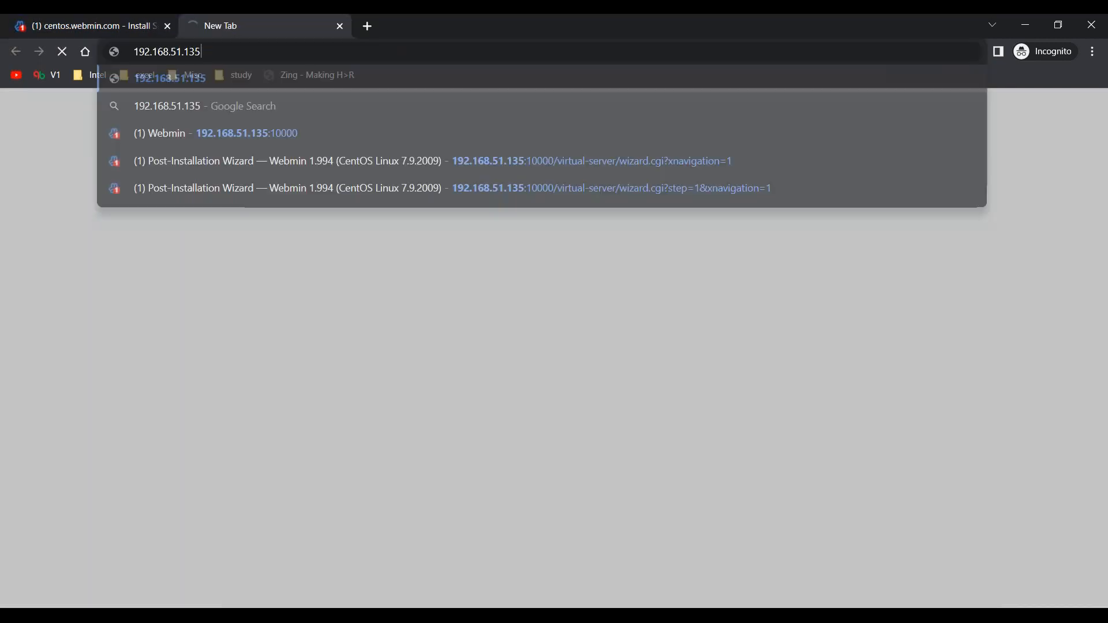
text(/roundcube)
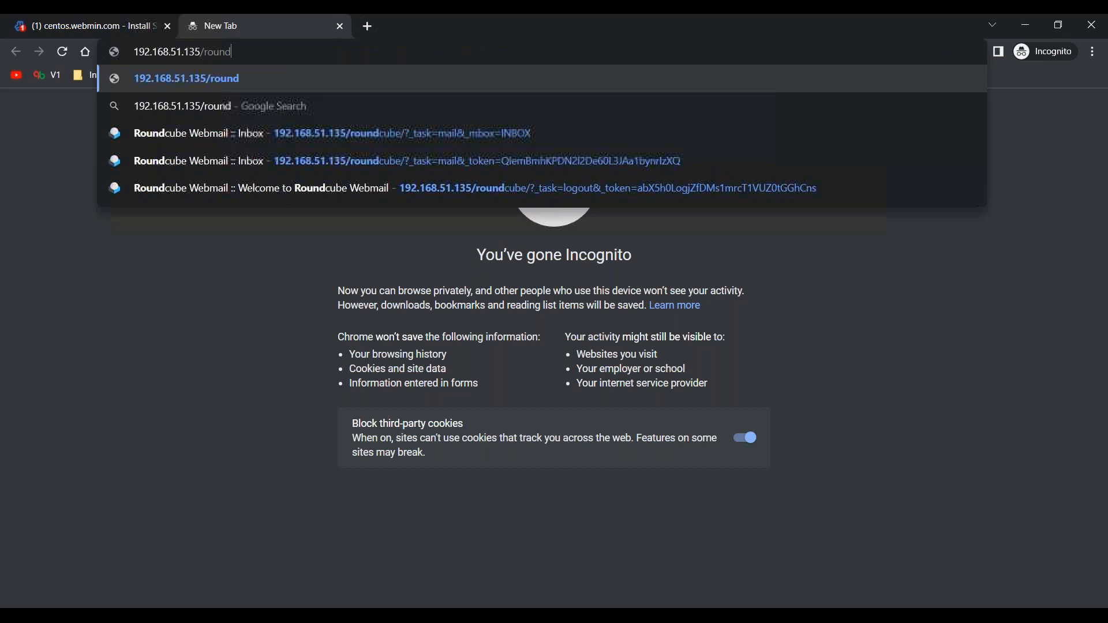
key(Return)
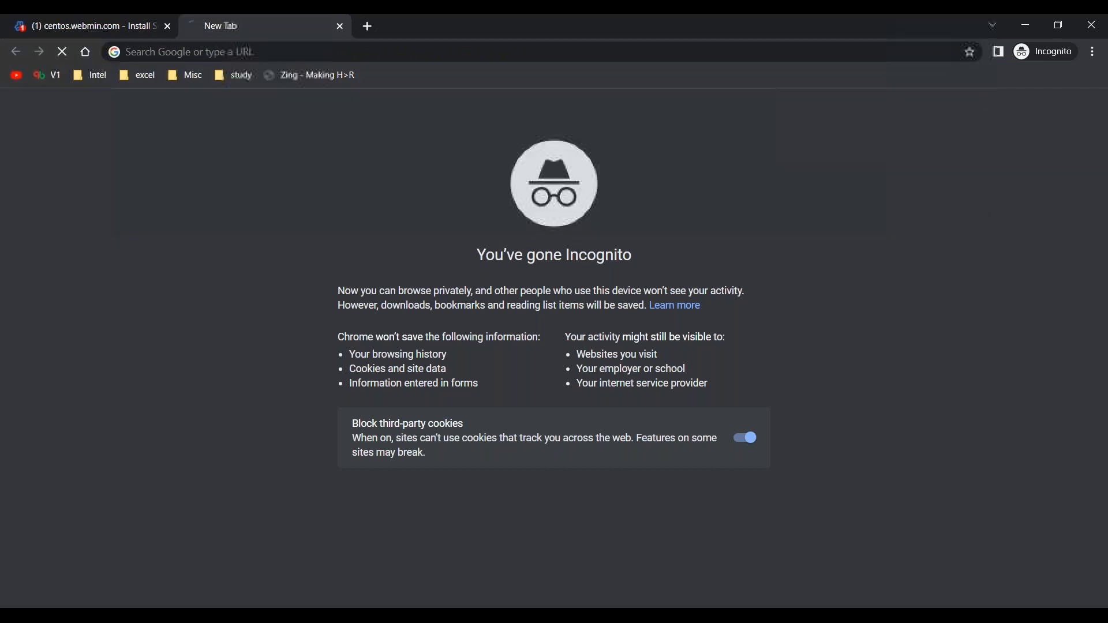
click(325, 54)
key(Left)
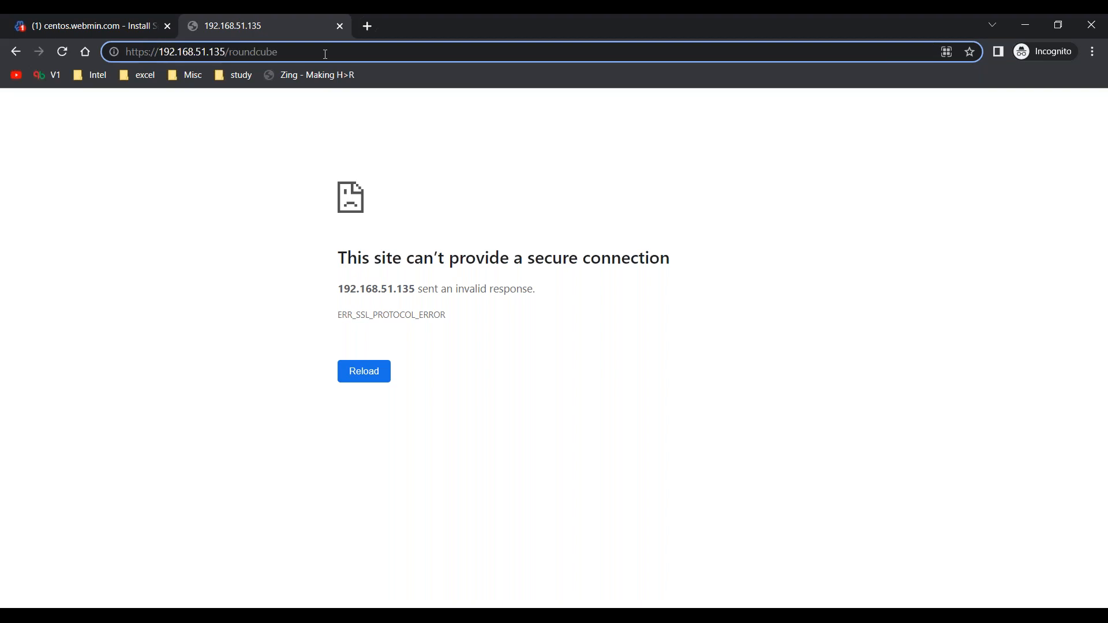
key(Left)
key(Left)
key(Left)
key(BackSpace)
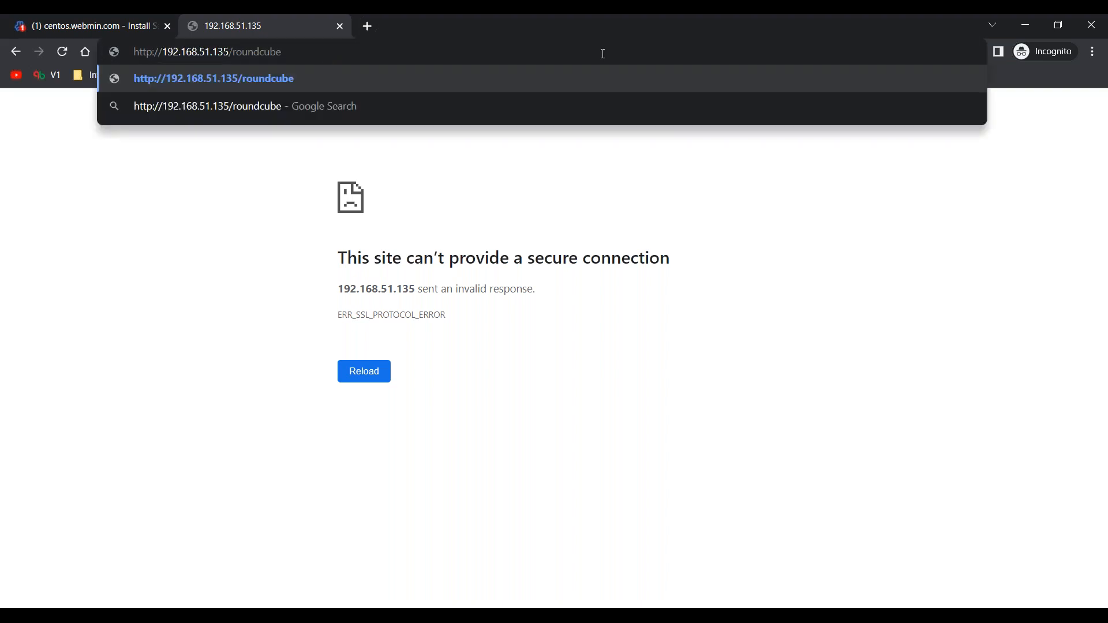
key(Return)
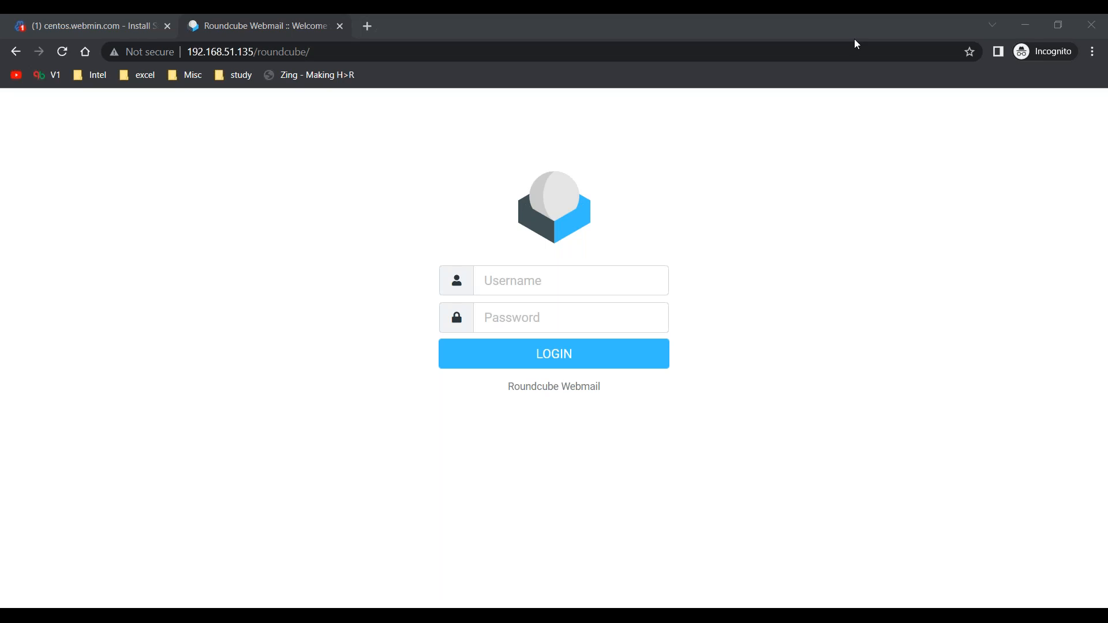
Check the Roundcube page's address and activate the login form's Username field.
click(362, 51)
key(Home)
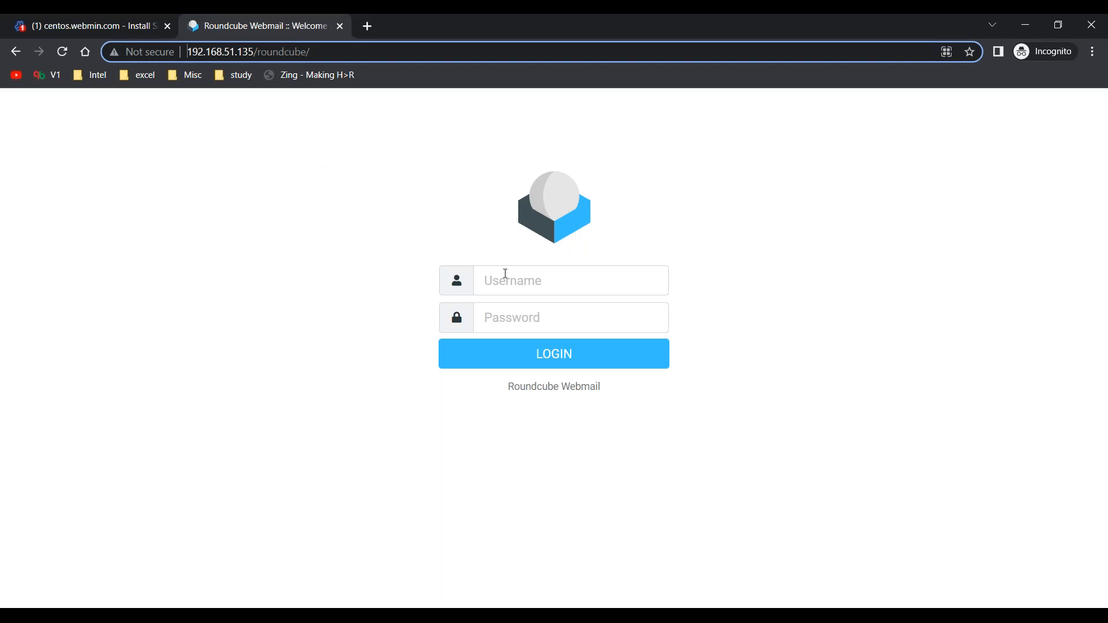
click(538, 277)
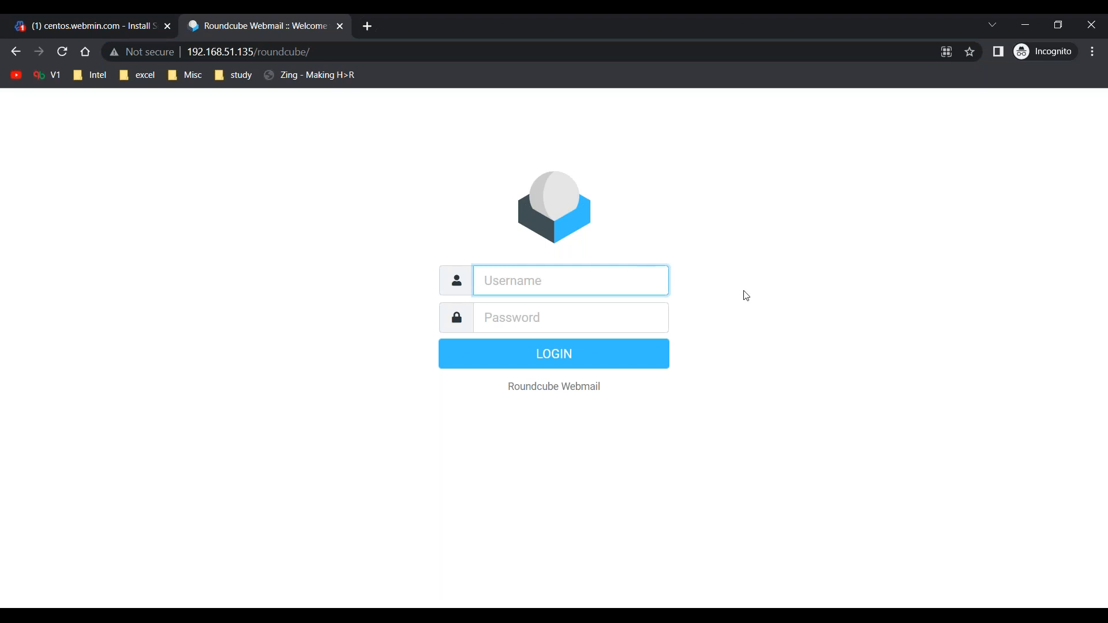
Return to Virtualmin's tab and open the form for adding a mail user to the centos.webmin.com server.
click(795, 266)
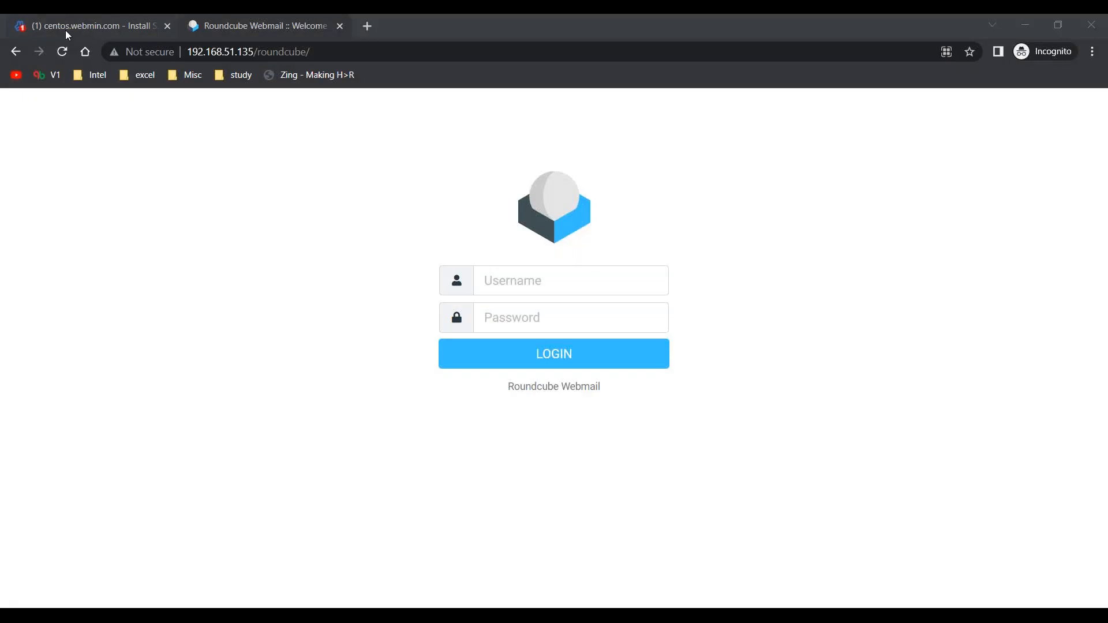
click(66, 32)
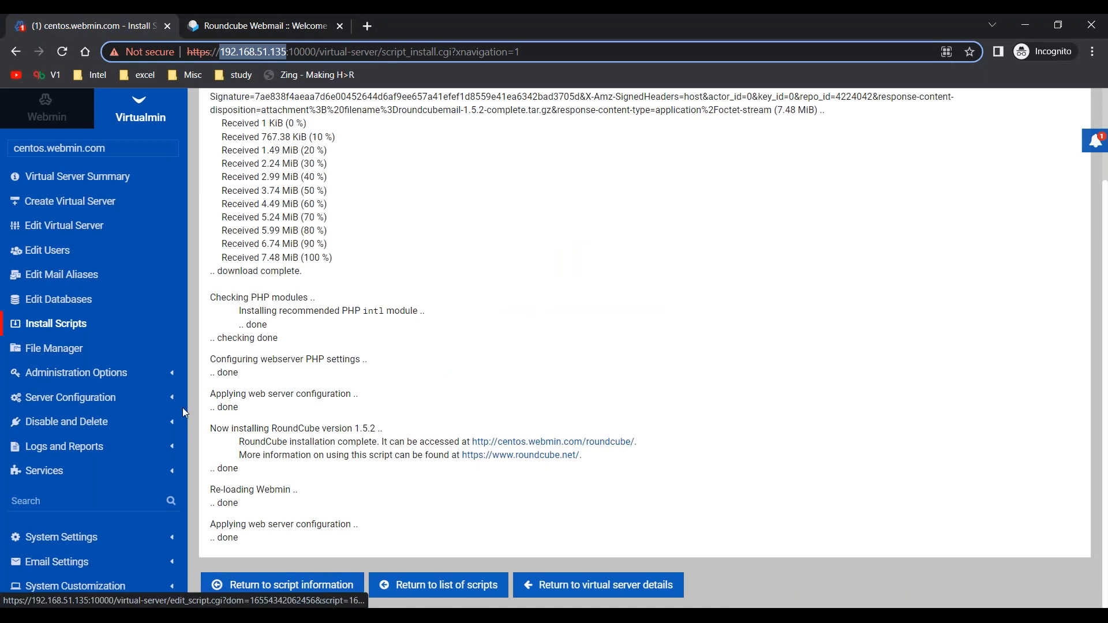
click(54, 256)
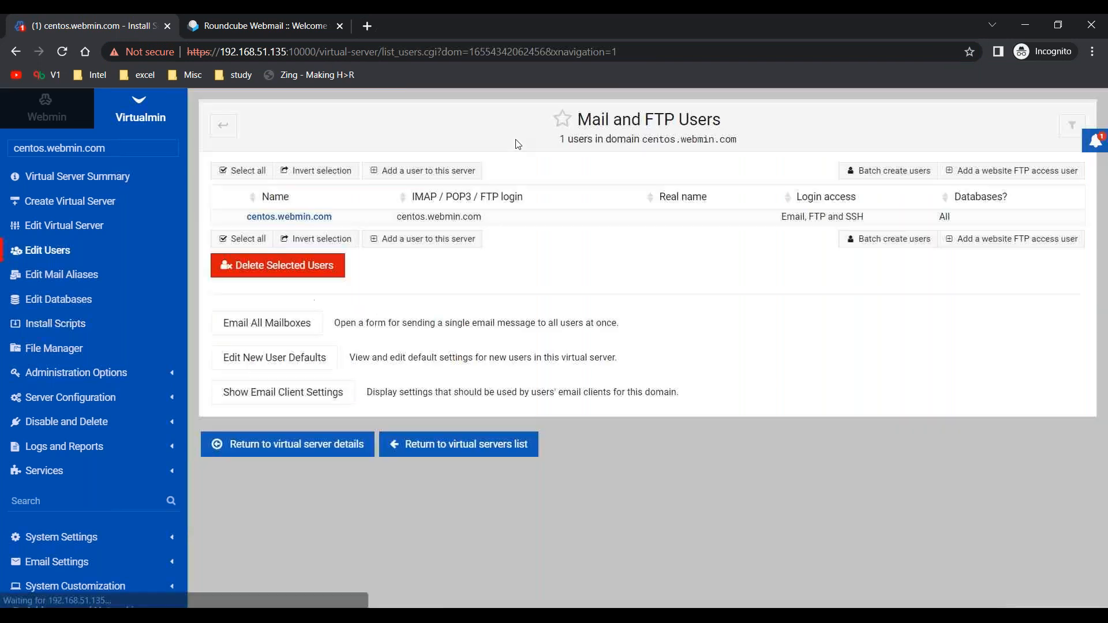
click(409, 173)
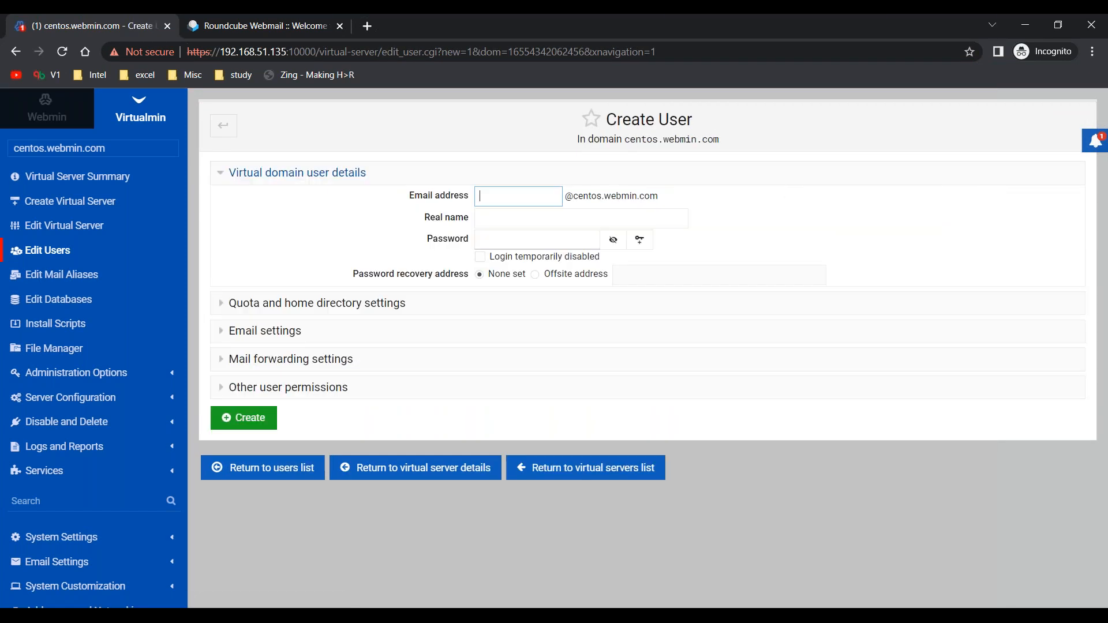
Set the new user's email name and real name to user1 and fill in the account password.
text(user1)
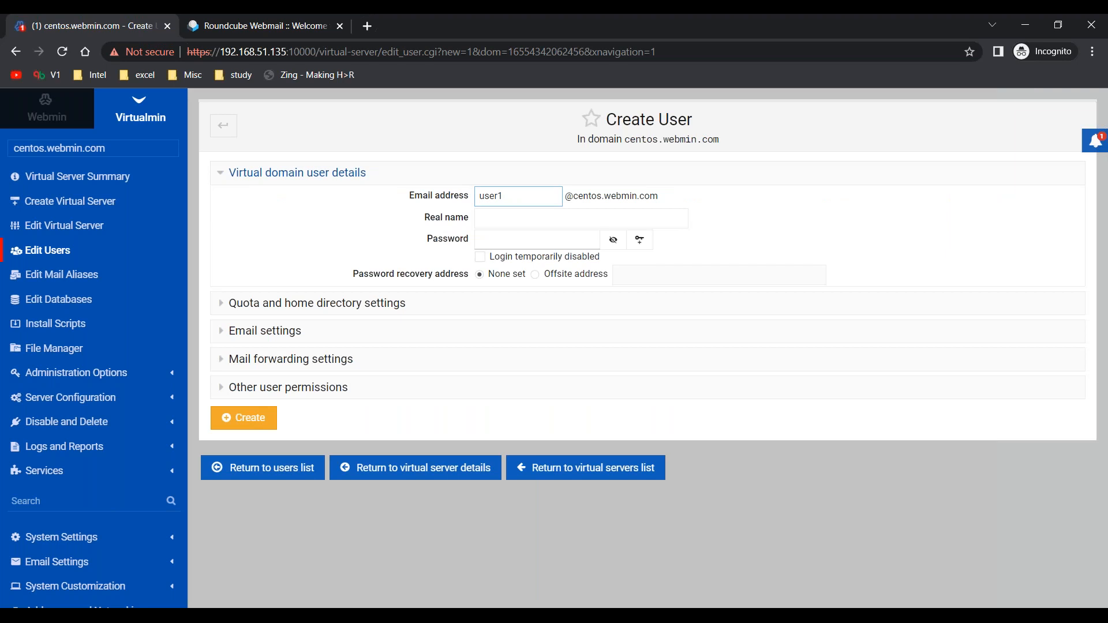
key(ctrl+a)
key(Tab)
key(Tab)
key(ctrl+v)
key(Tab)
key(Tab)
key(ctrl+v)
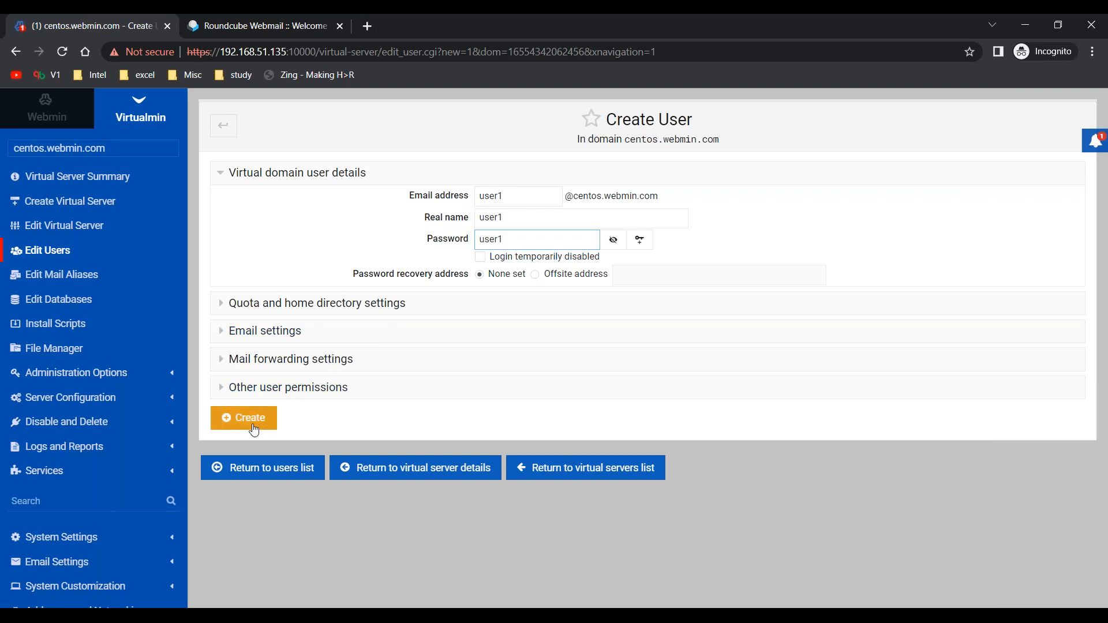
Check the quota, email, forwarding and other permission settings, leave them at their defaults, and create user1.
click(221, 305)
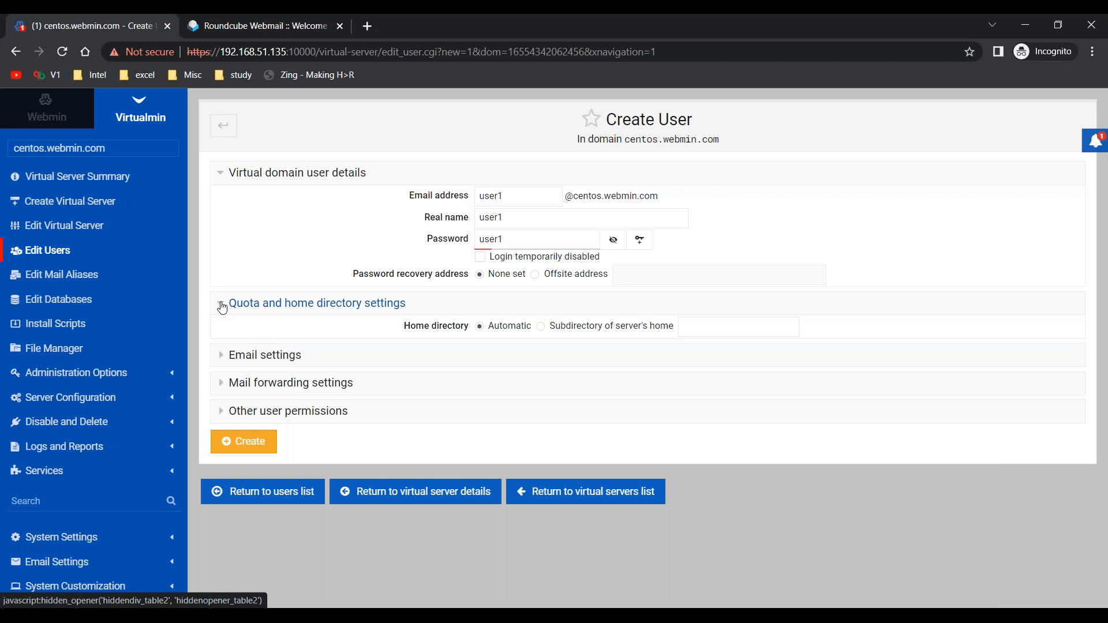
click(222, 305)
click(223, 335)
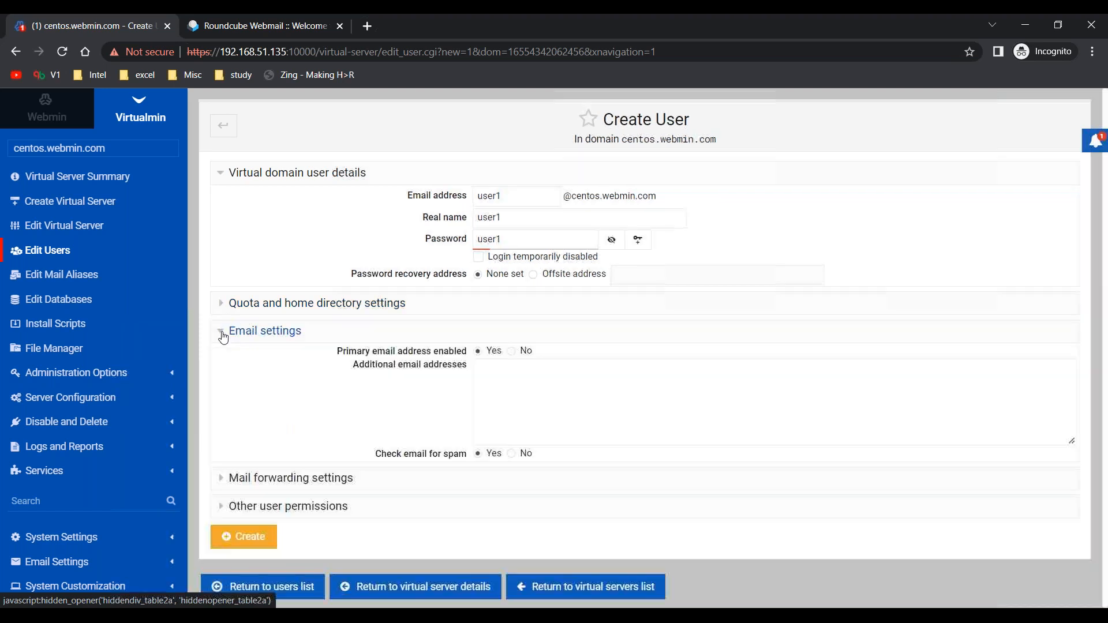
click(223, 335)
click(224, 363)
click(224, 363)
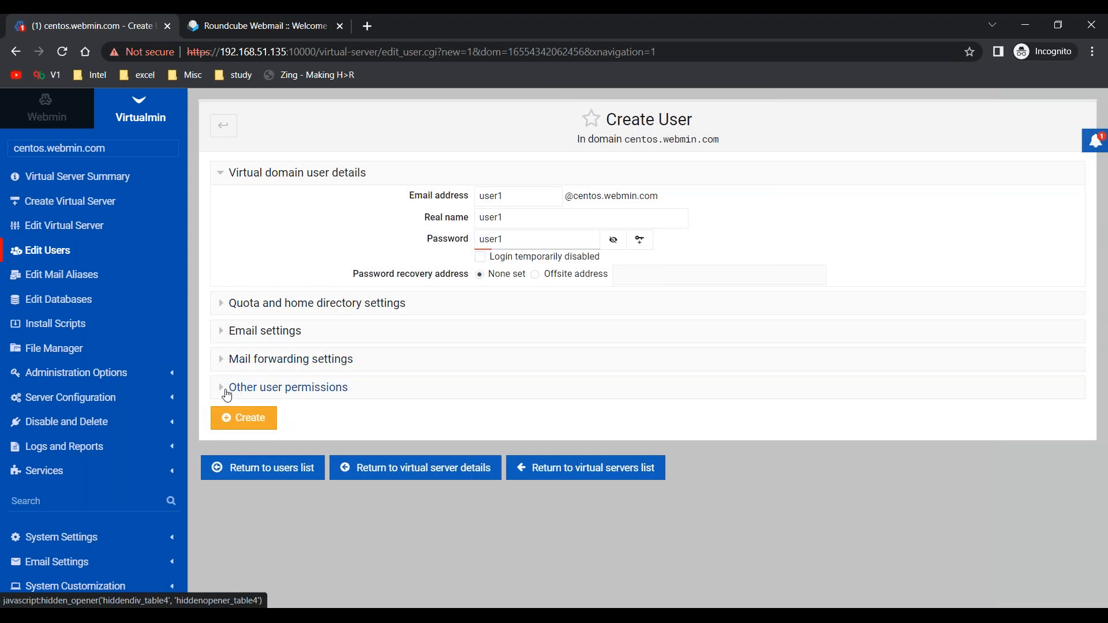
click(227, 392)
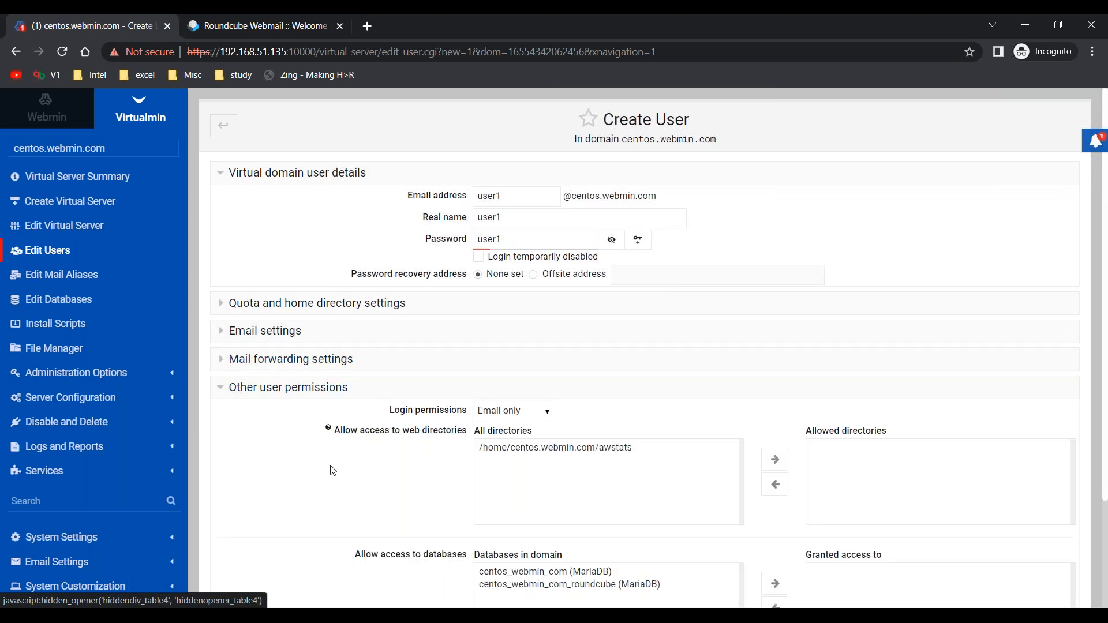
scroll(333, 470, down, 3)
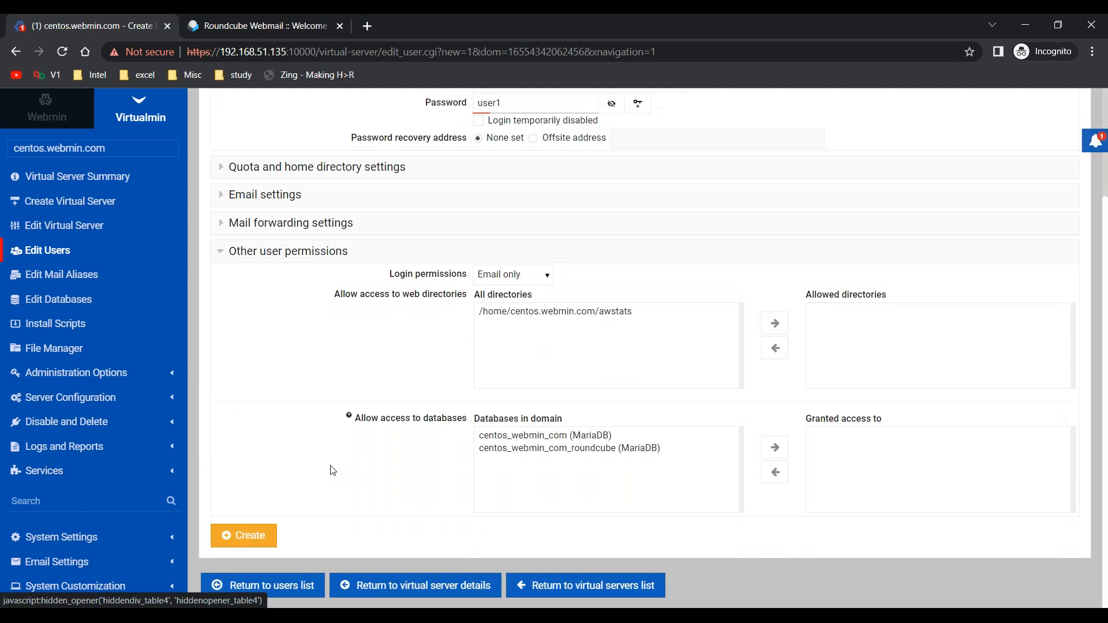
click(249, 534)
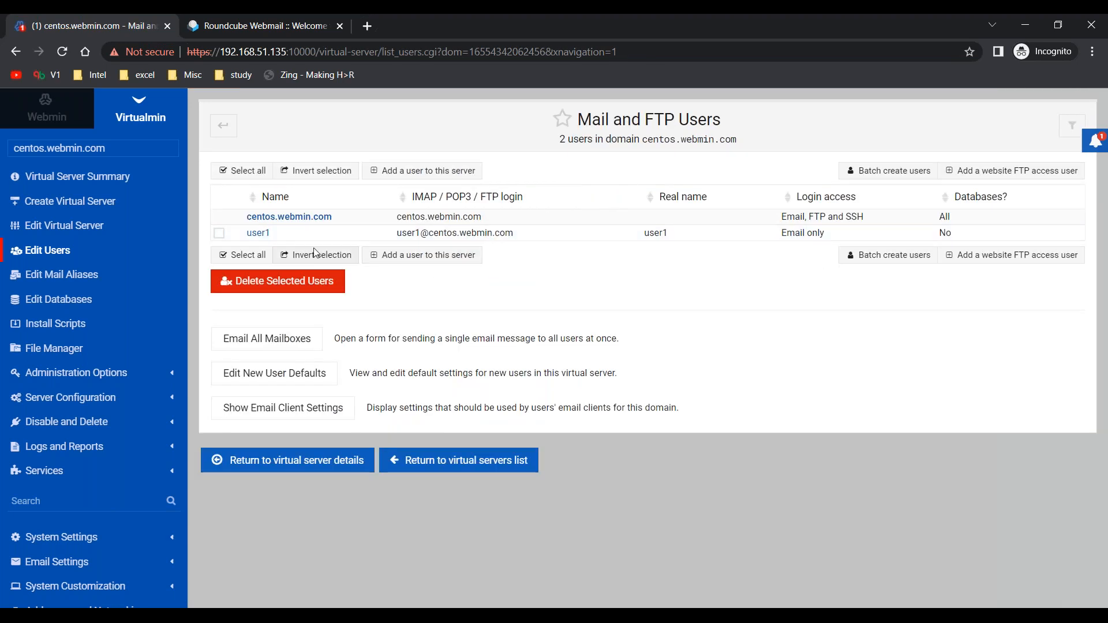
Create a second mail user with user2 as email name and real name, filling in the account password.
click(391, 258)
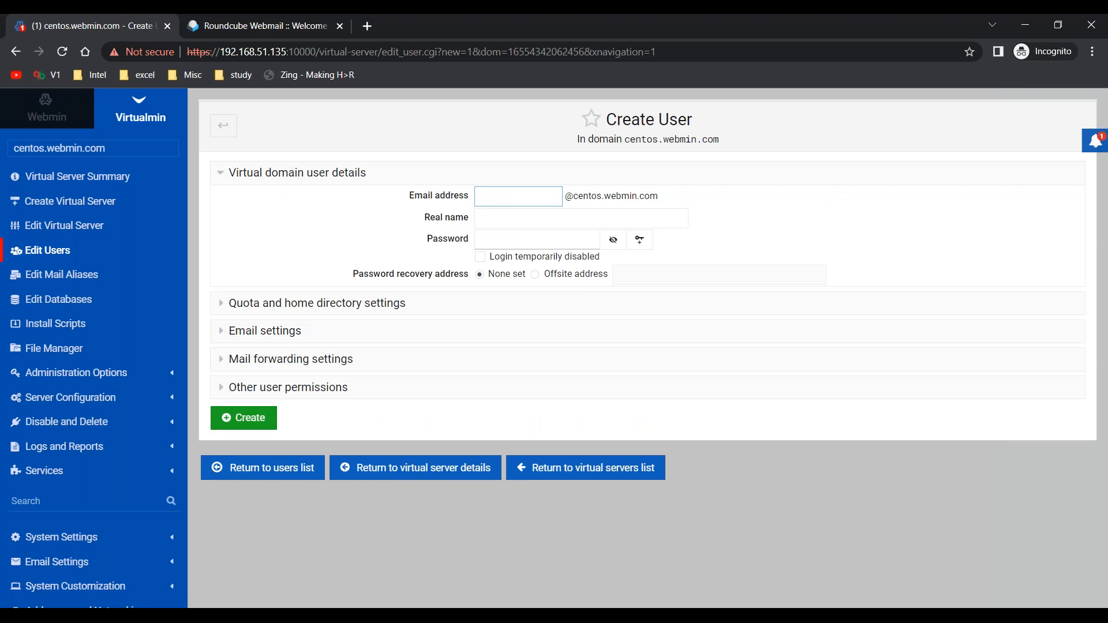
text(user1)
key(ctrl+a)
key(ctrl+c)
key(Tab)
key(ctrl+v)
key(Tab)
key(ctrl+v)
click(260, 425)
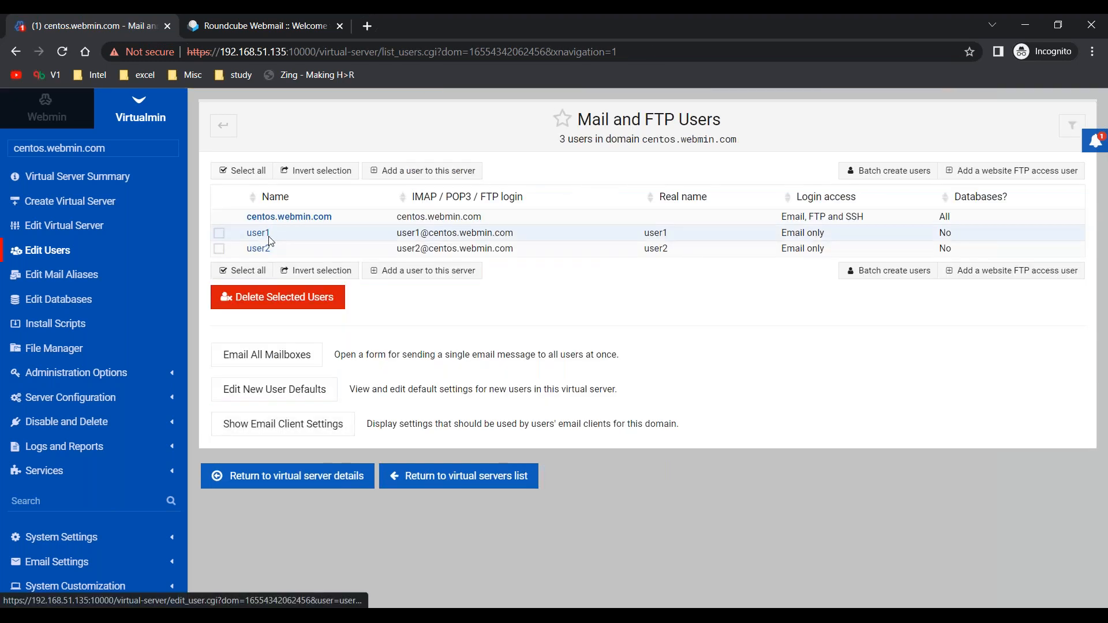
Switch to the Roundcube login page and enter user1's full email address at centos.webmin.com as the username.
key(ctrl+Tab)
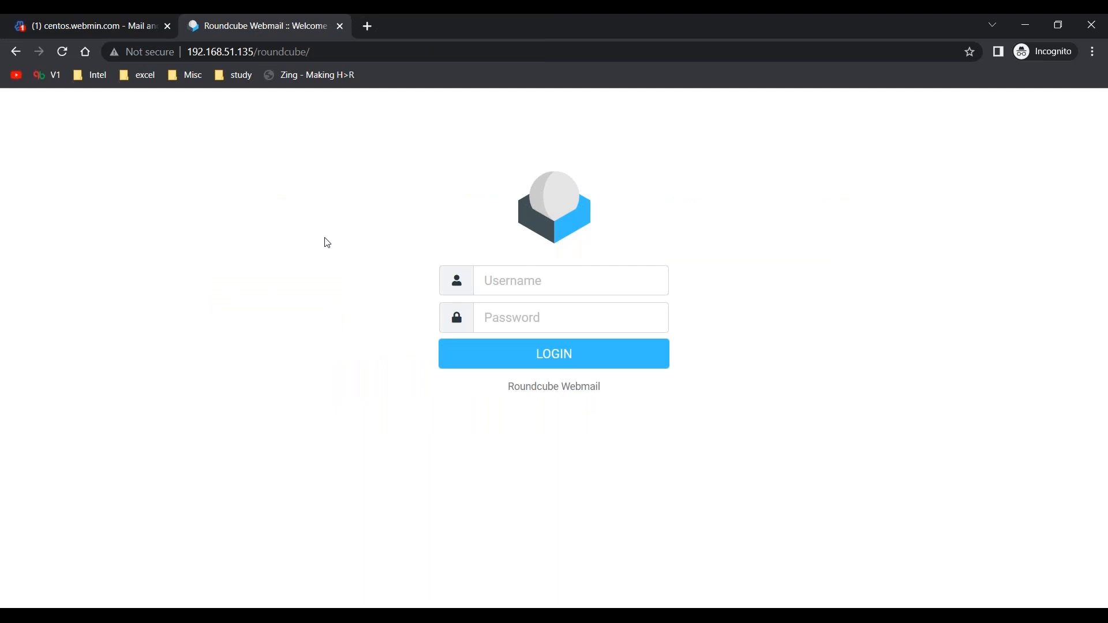
click(540, 279)
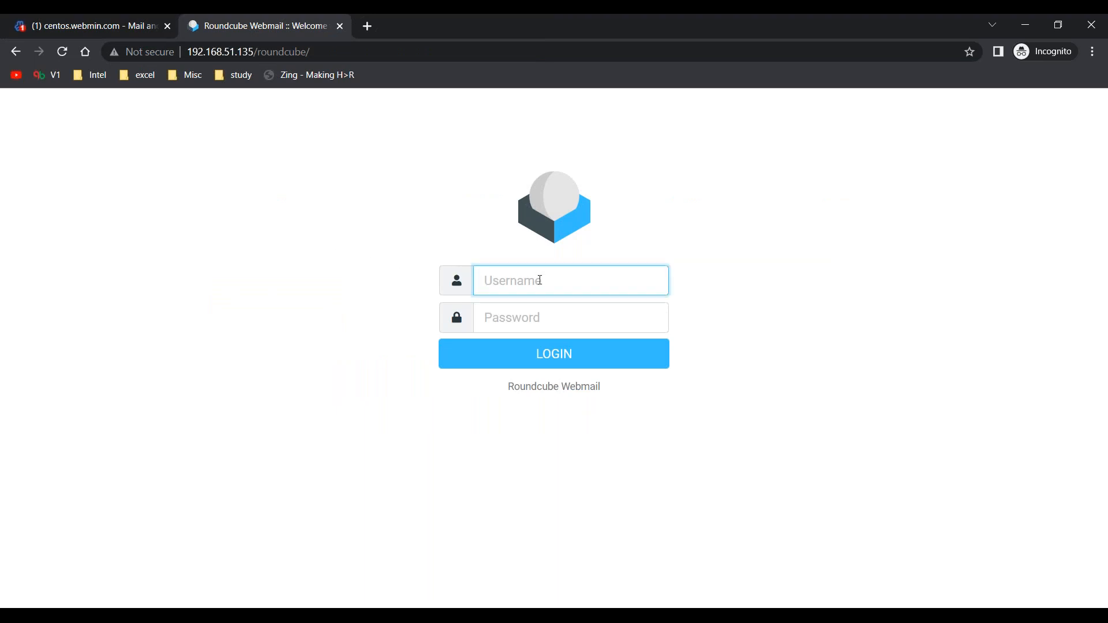
Enter user1's account password and log in to Roundcube.
key(Tab)
text(••)
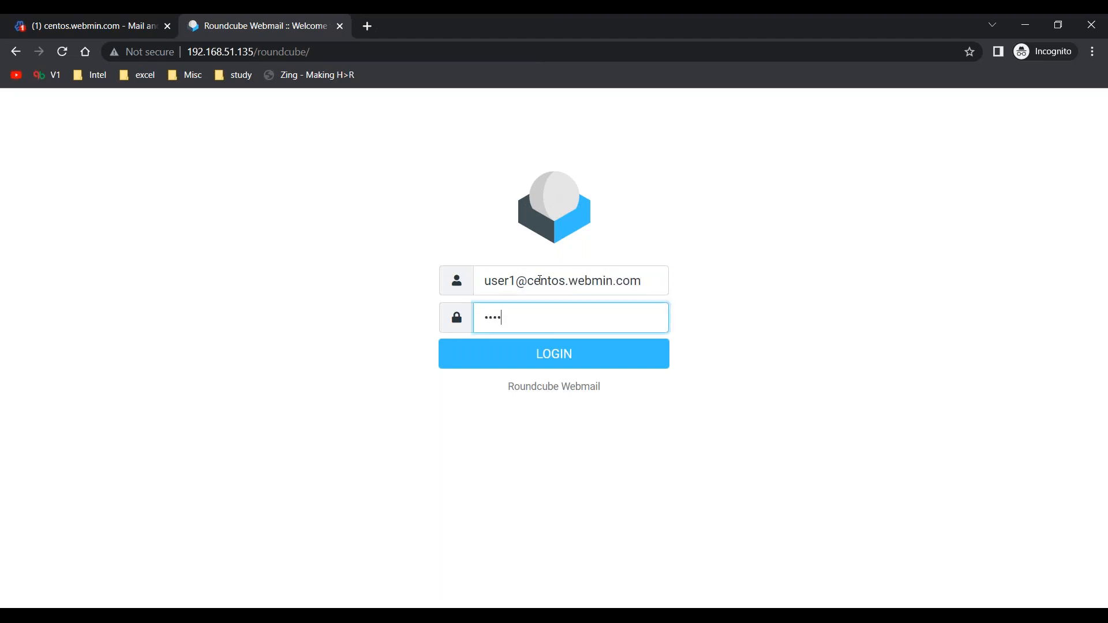
key(Return)
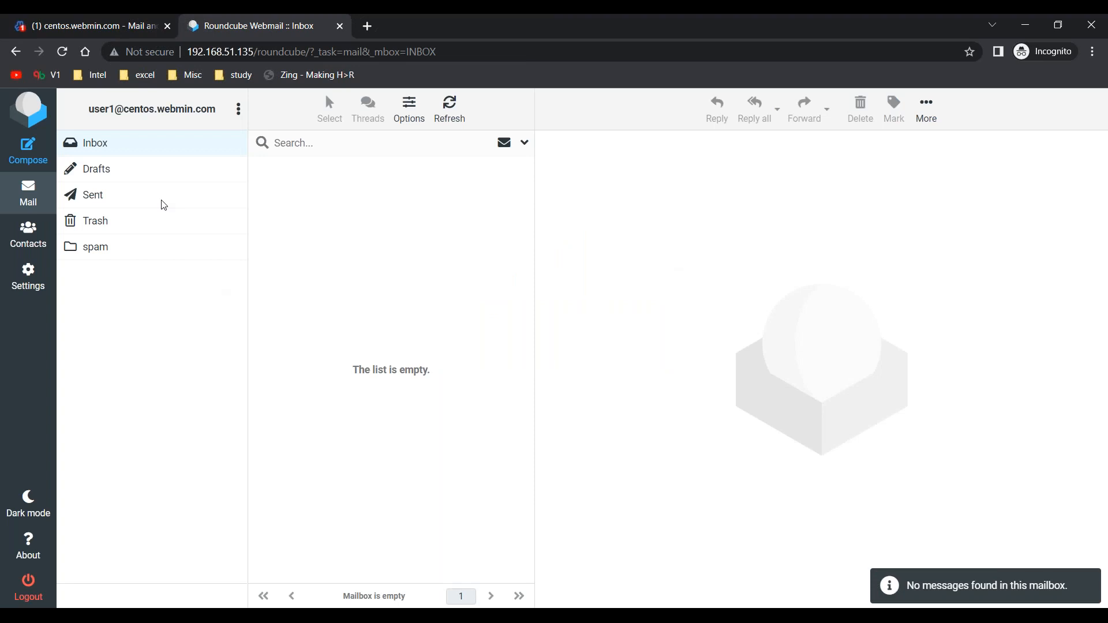
Start a new message from user1's mailbox and address it to user2's email at centos.webmin.com.
click(107, 149)
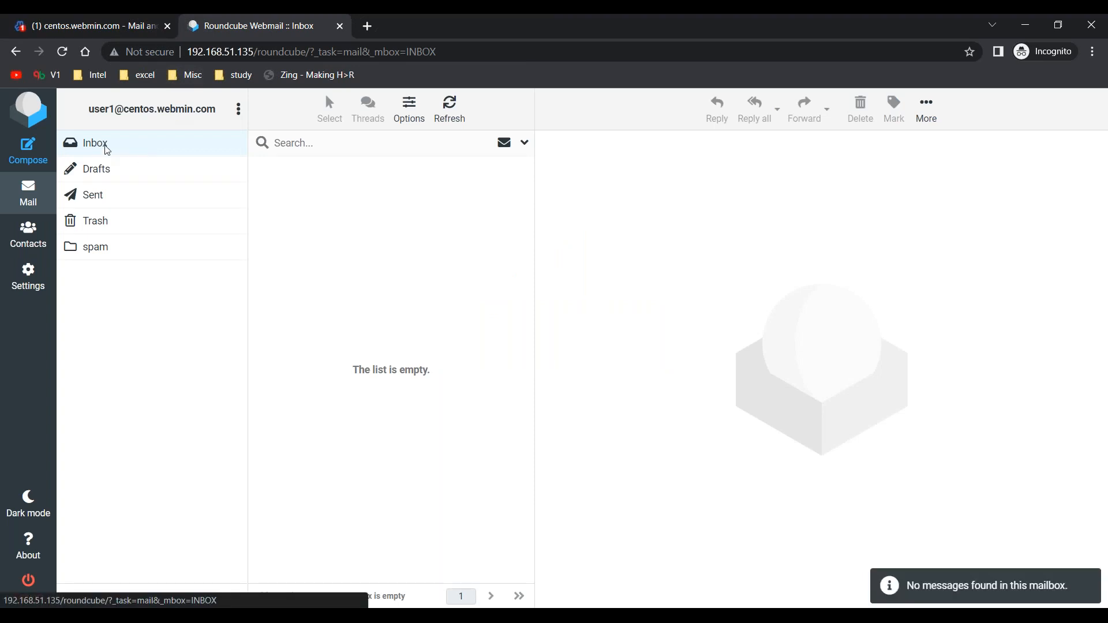
click(29, 151)
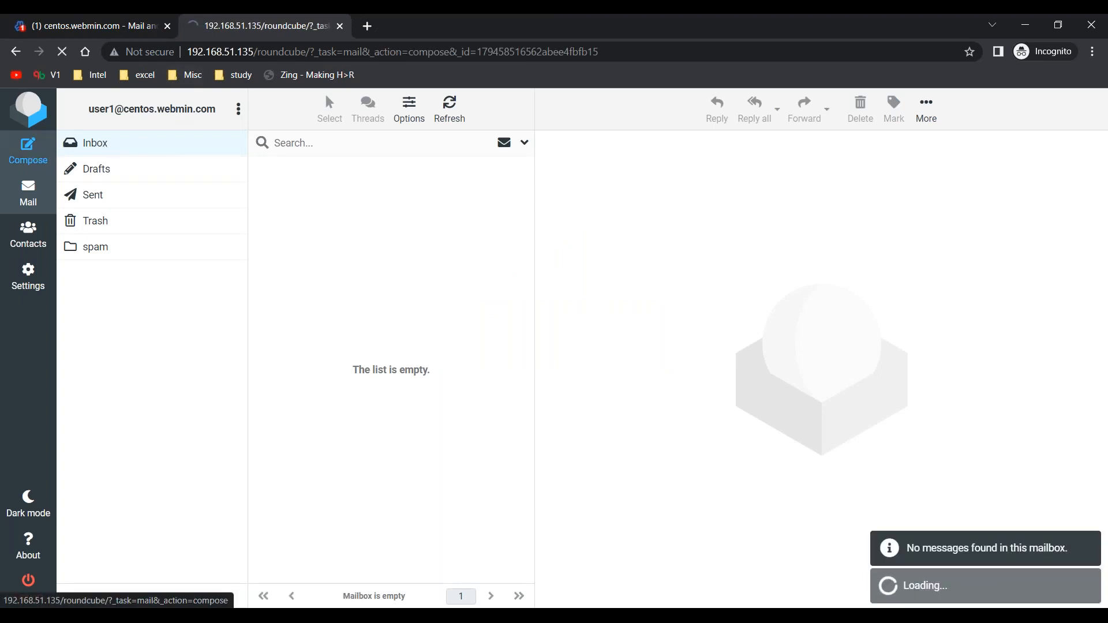
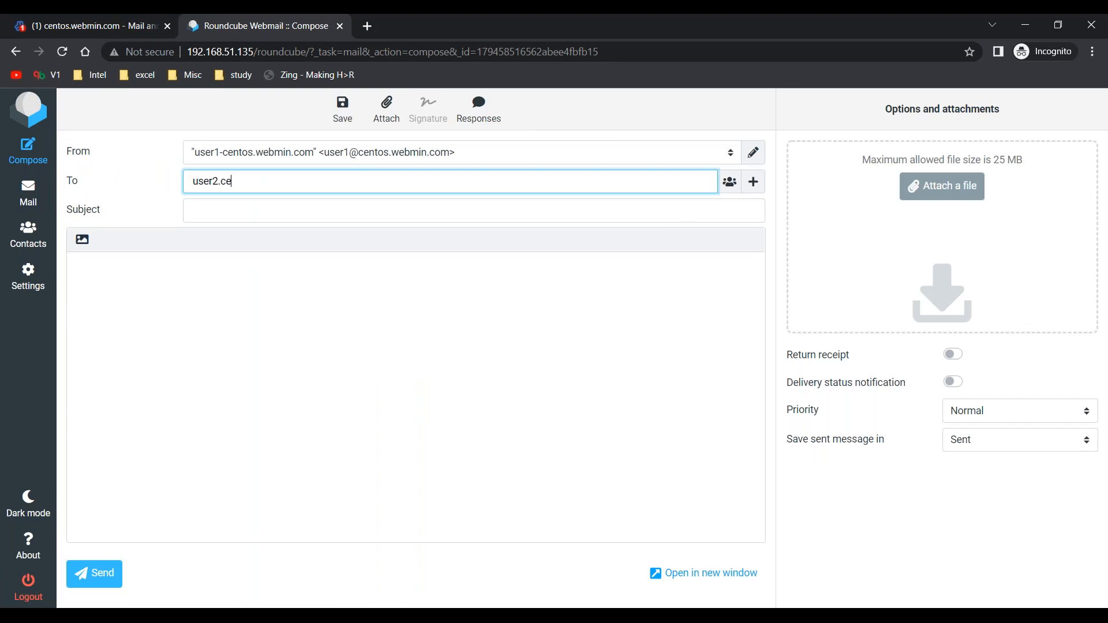
key(Tab)
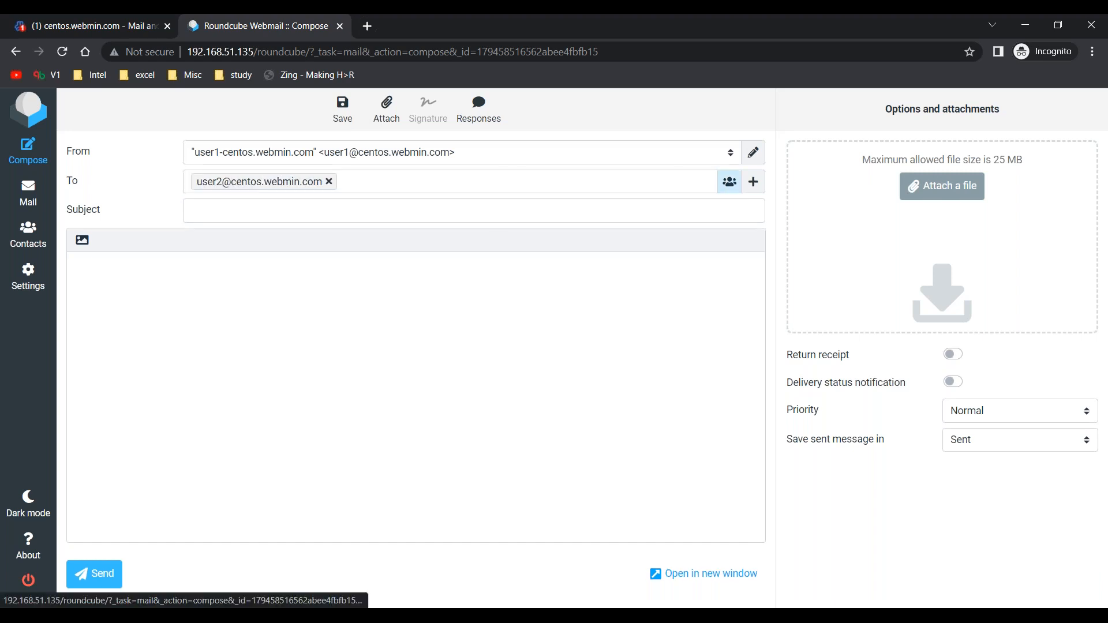
Set the message subject to "Testing".
click(474, 210)
text(Te)
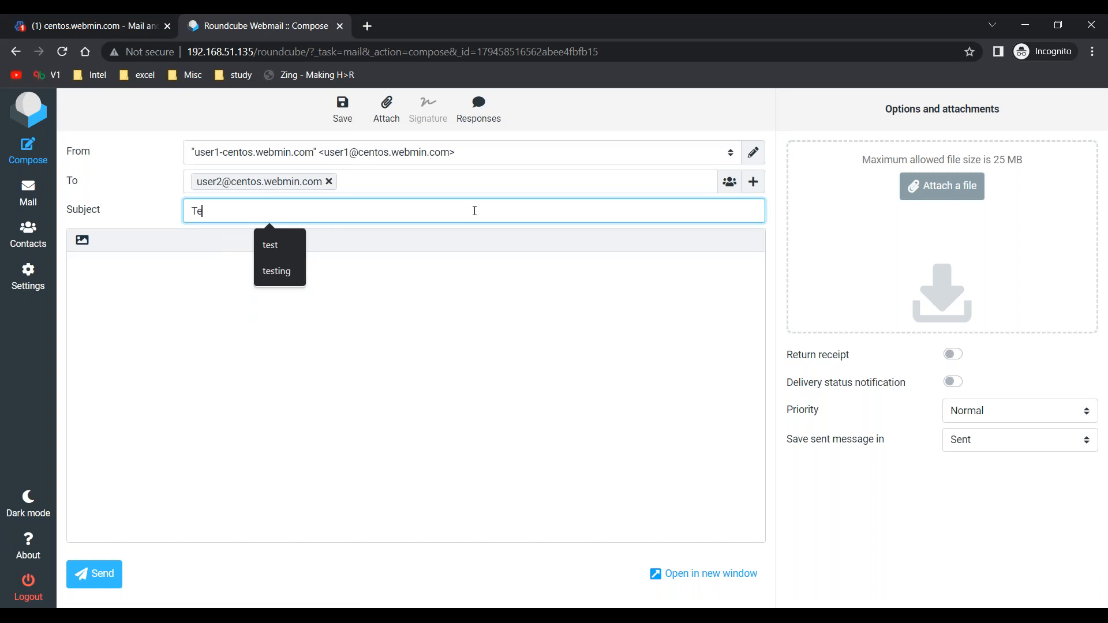
text(sting)
key(Tab)
Write the body "Hi there, This is a testing email from new ID. Regards, XYZ" on separate lines and send the message.
text(Hi )
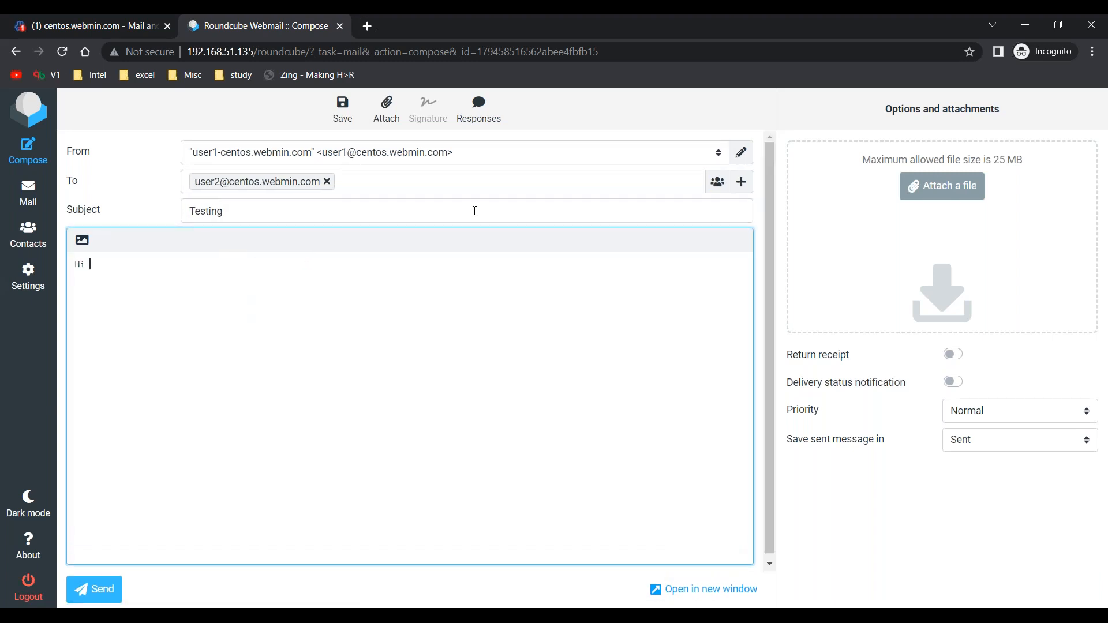
text(there)
text(,  Thei is )
text(his is a testin)
key(BackSpace)
key(BackSpace)
key(BackSpace)
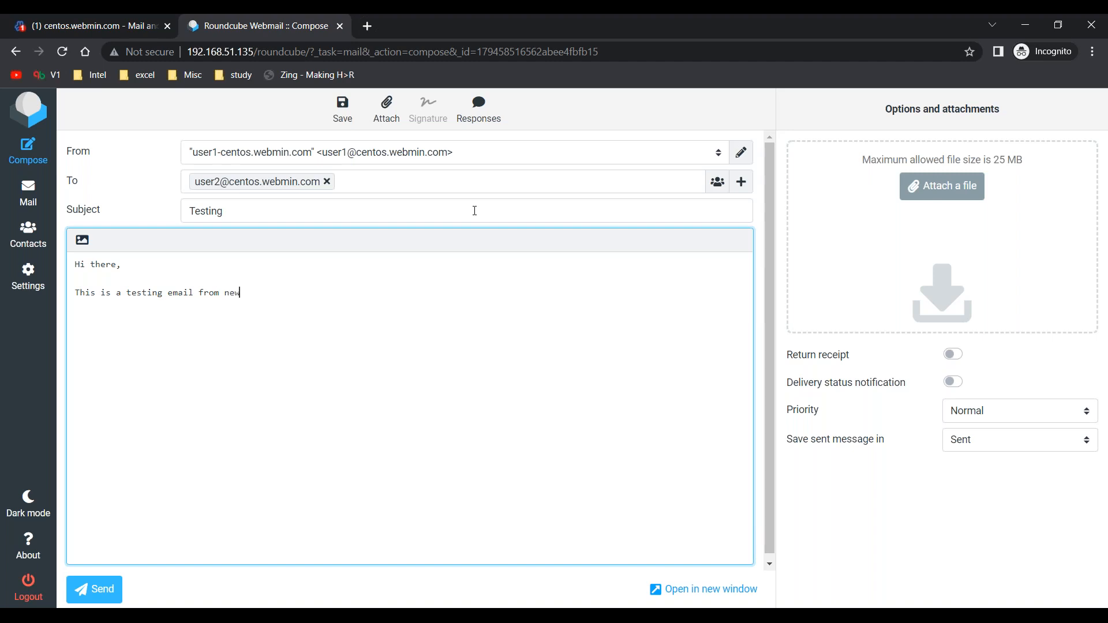
text(ID.  )
text(Regards, X)
text(YZ)
click(93, 589)
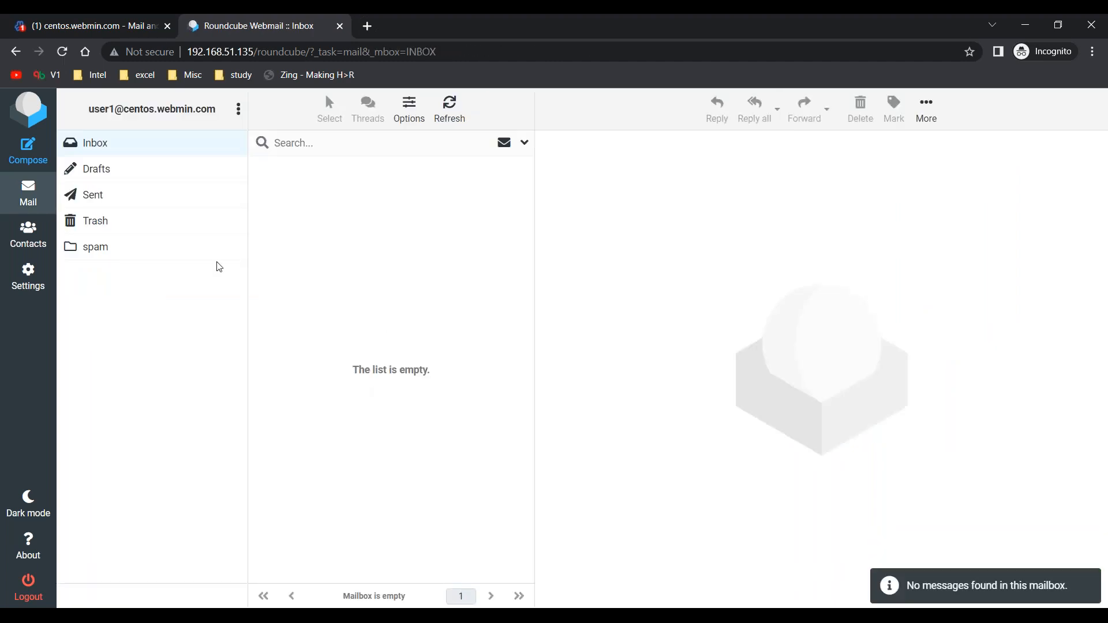
Check user1's Sent folder and Inbox, and log out of Roundcube.
click(140, 202)
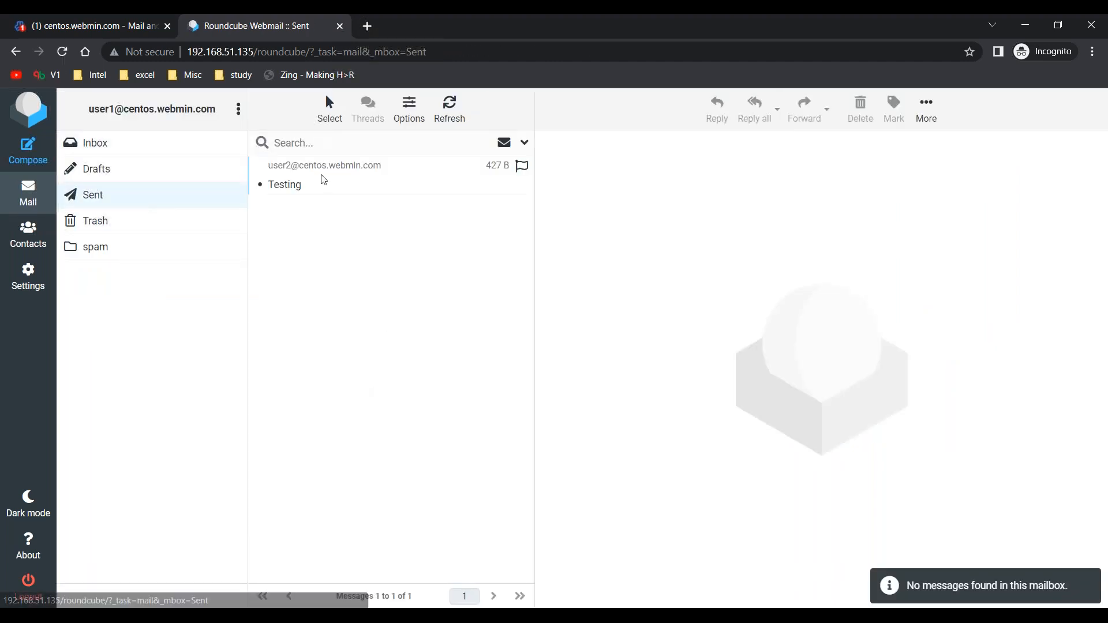
click(141, 146)
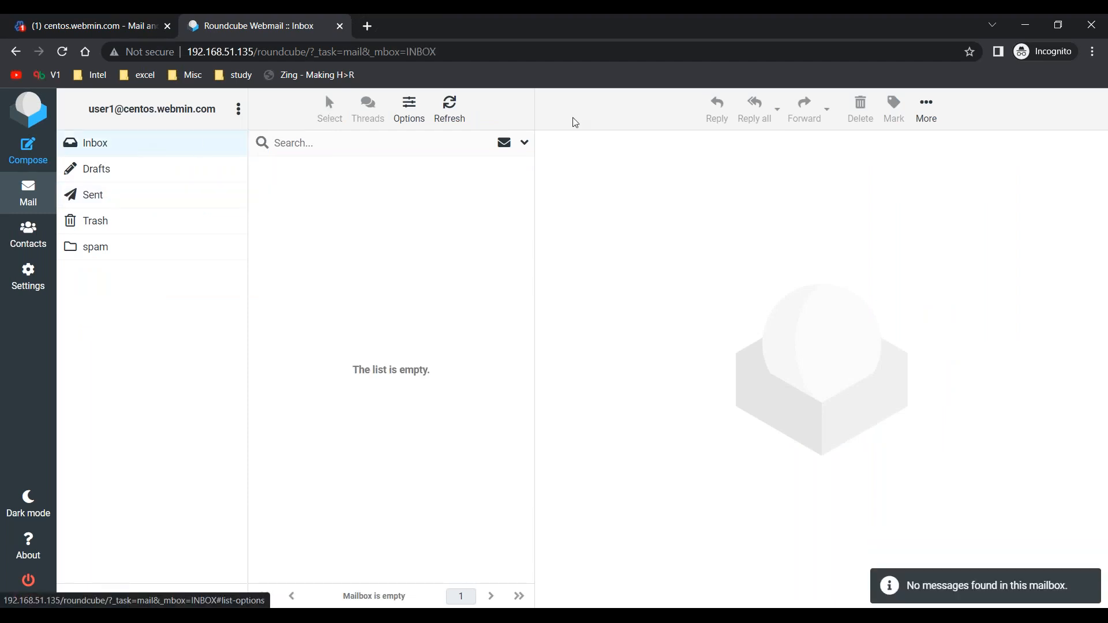
click(26, 589)
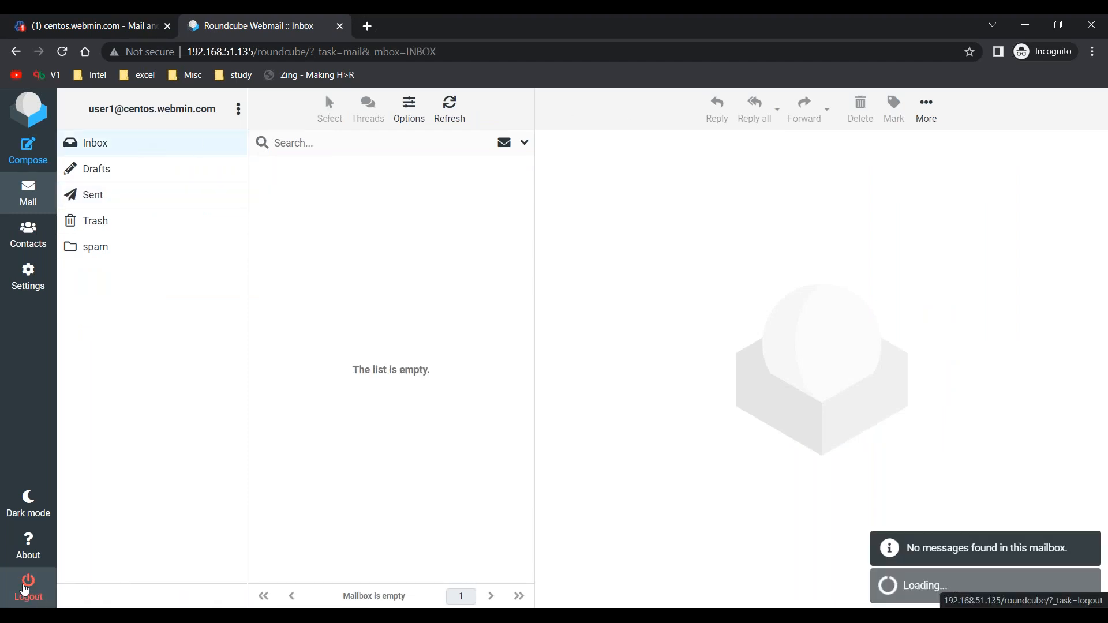
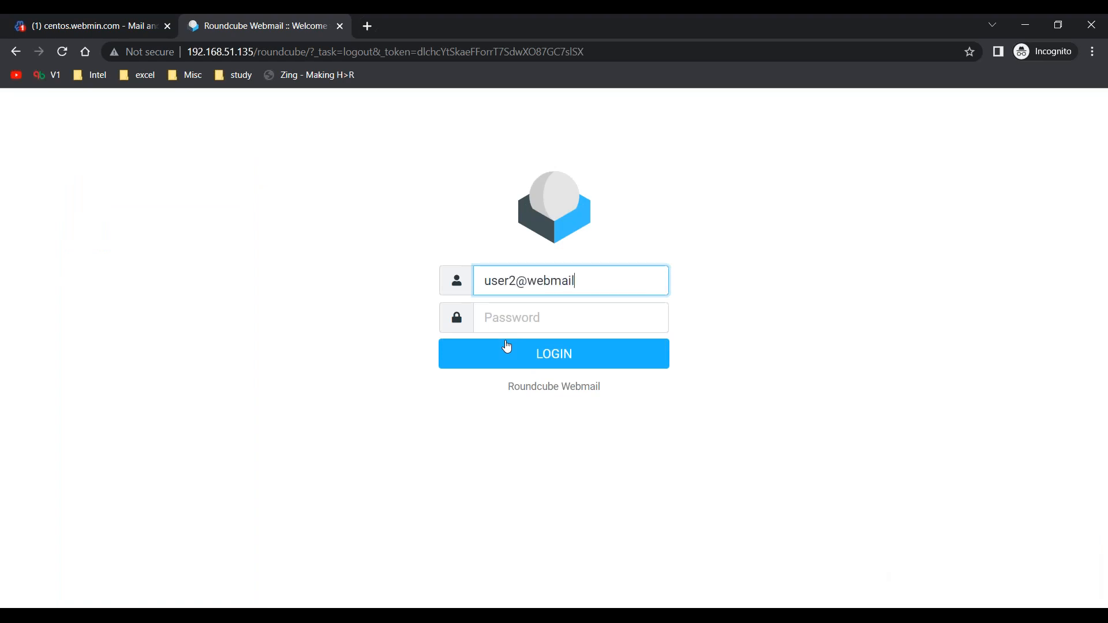
Enter user2's account password and log in to Roundcube.
key(Tab)
text(p)
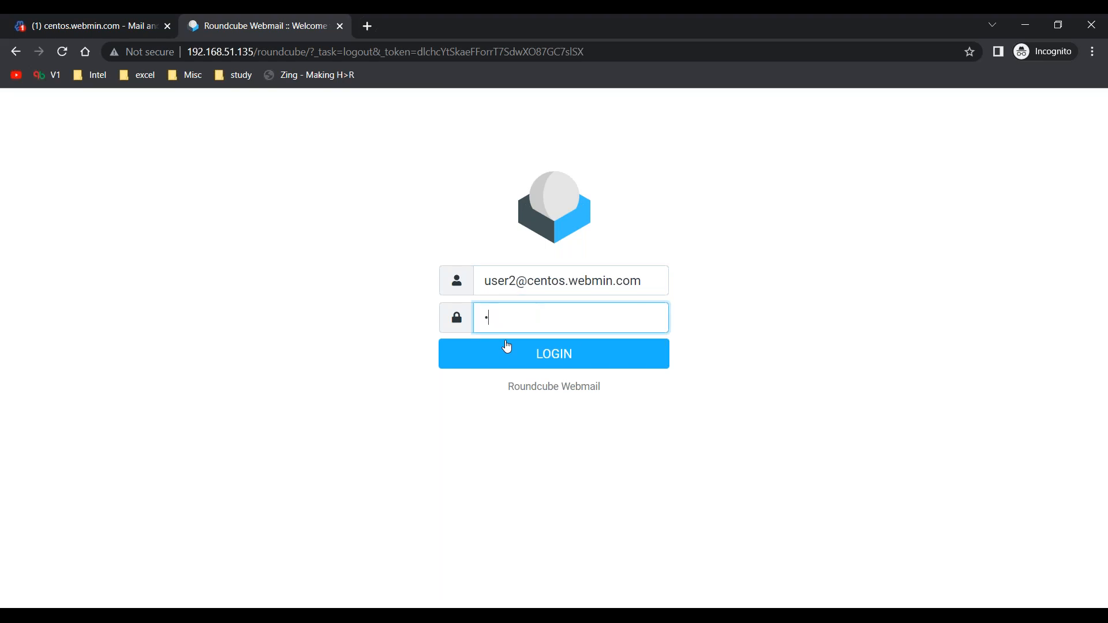
click(506, 343)
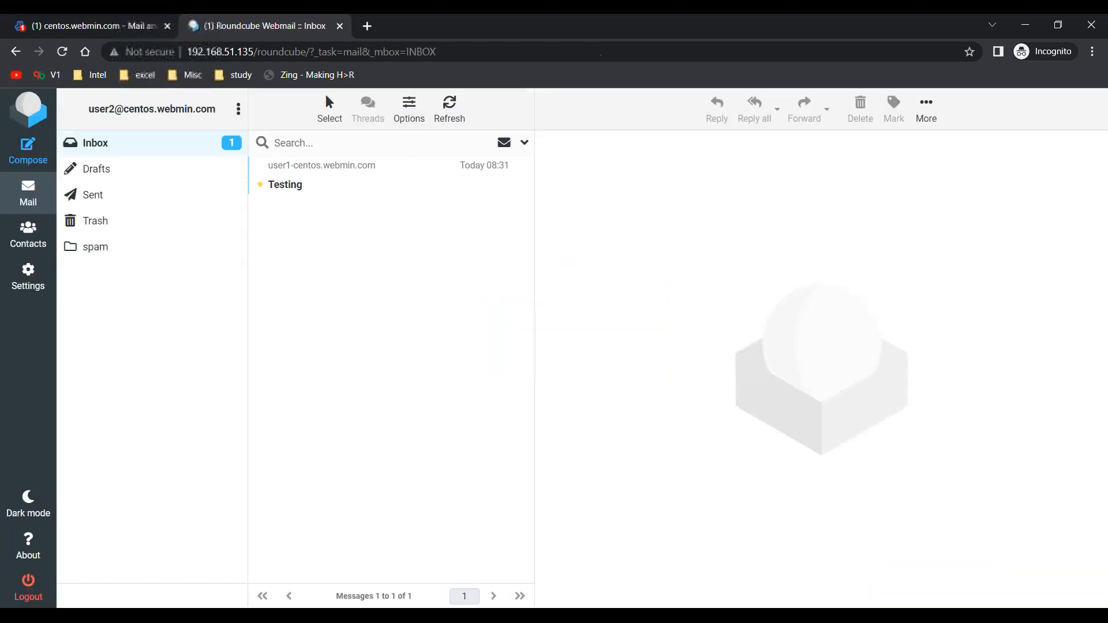
Open the "Testing" message in user2's Inbox and start a reply to its sender.
click(375, 184)
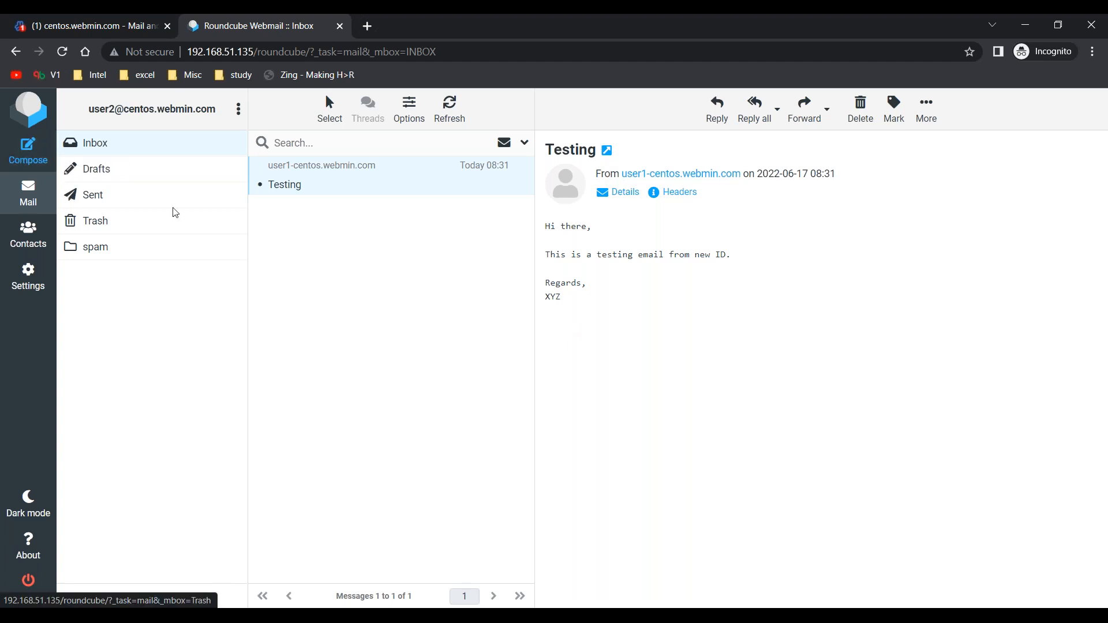
click(42, 165)
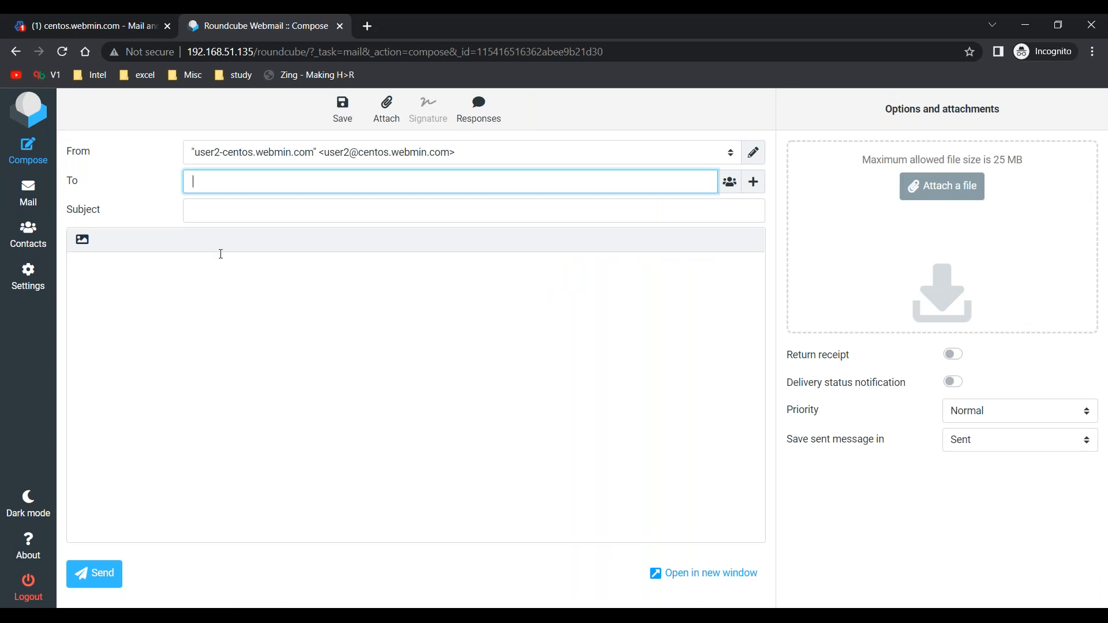
click(30, 199)
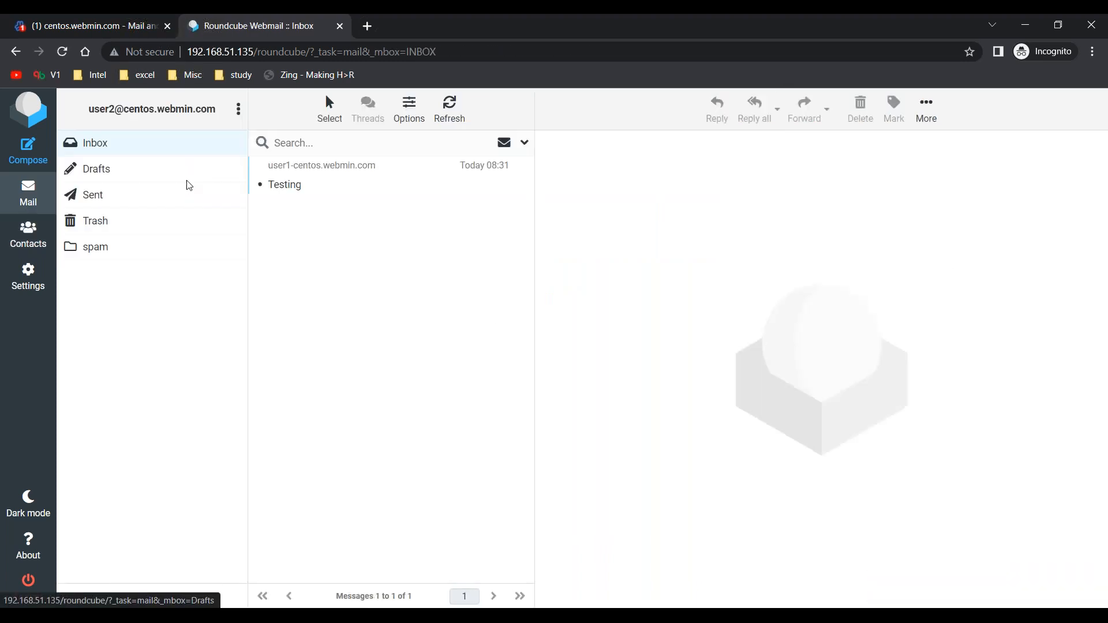
click(303, 187)
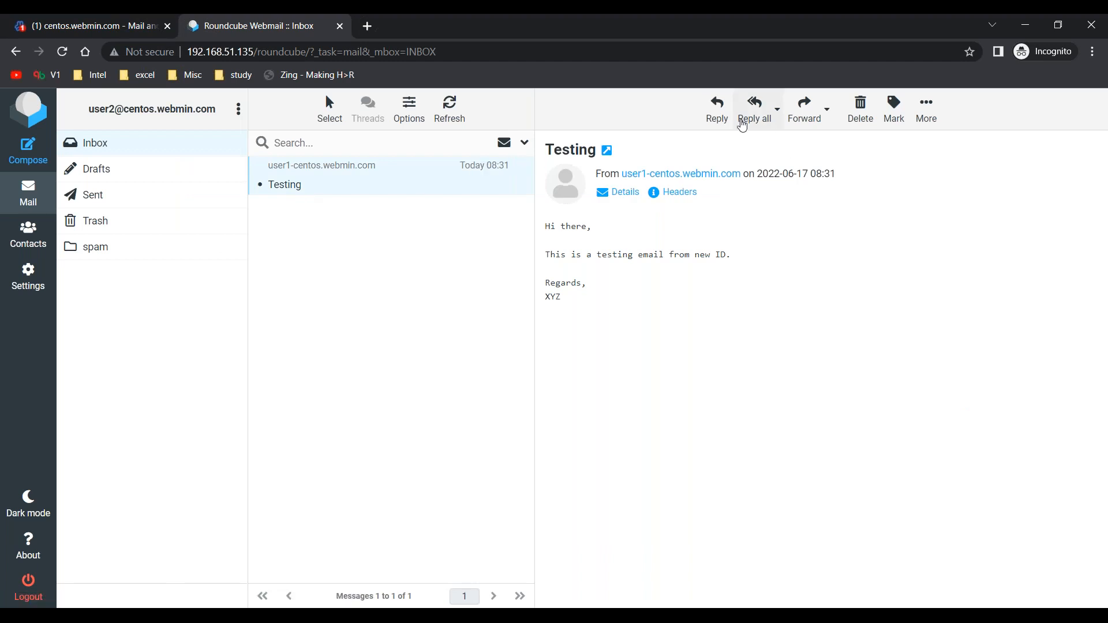
click(715, 108)
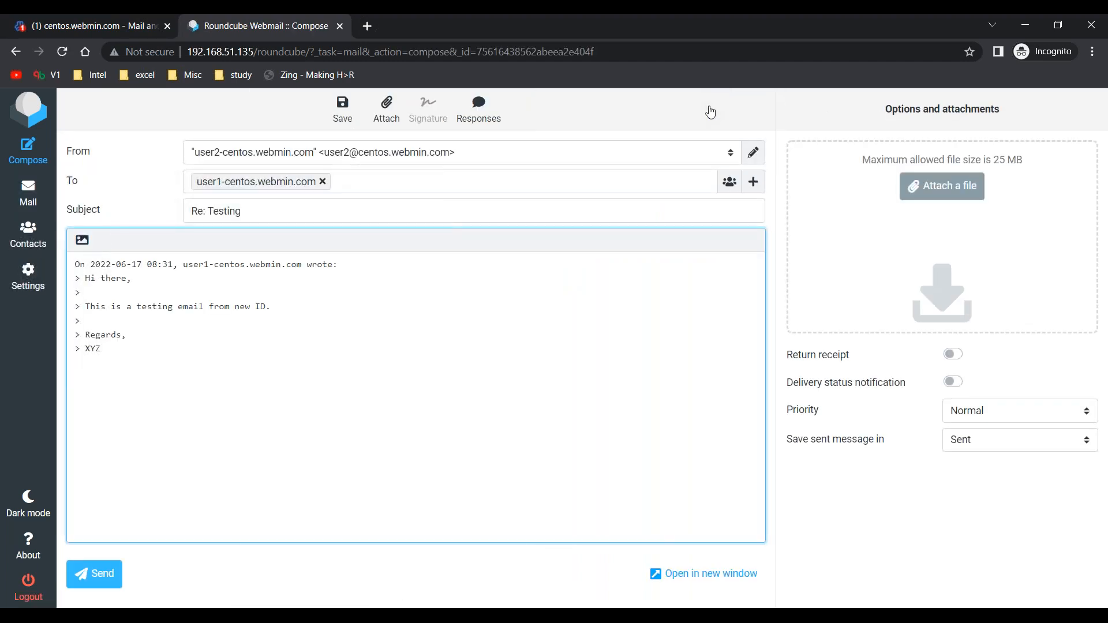
Below the quoted text, write the greeting "Hi User1," and the line "I got your reply." as separate paragraphs.
text(Hi The)
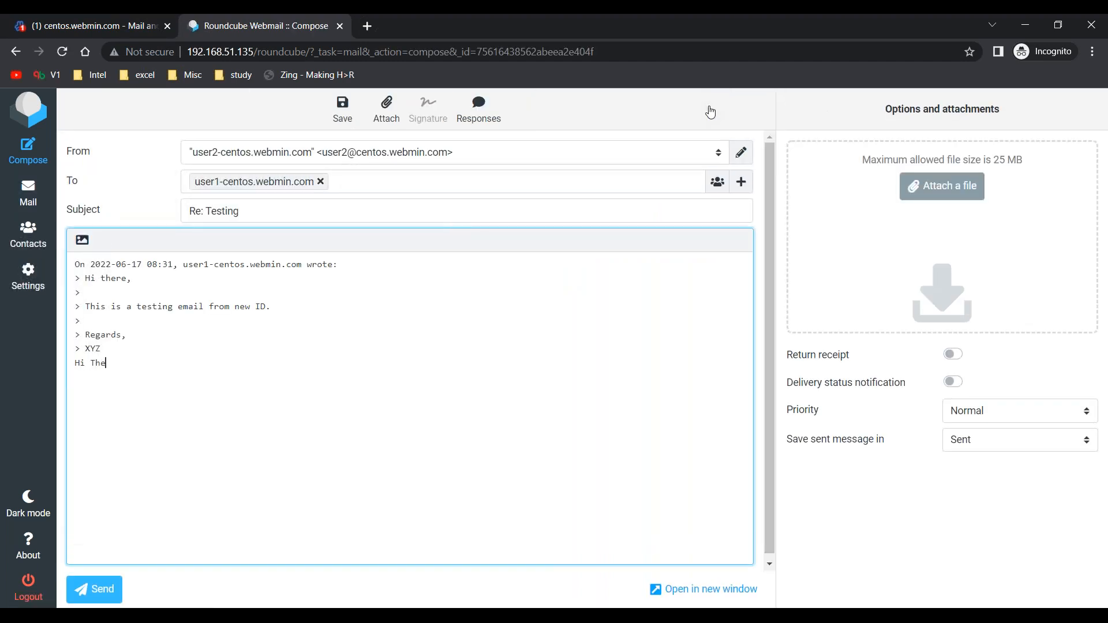
text(User1,)
key(Return)
text(I got your re)
text(c)
text(ply)
key(Left)
key(Left)
key(Left)
key(BackSpace)
key(Right)
Close the reply with "Regards," and "User2" on separate lines, and send it.
text(Regards,)
key(Return)
text(User2)
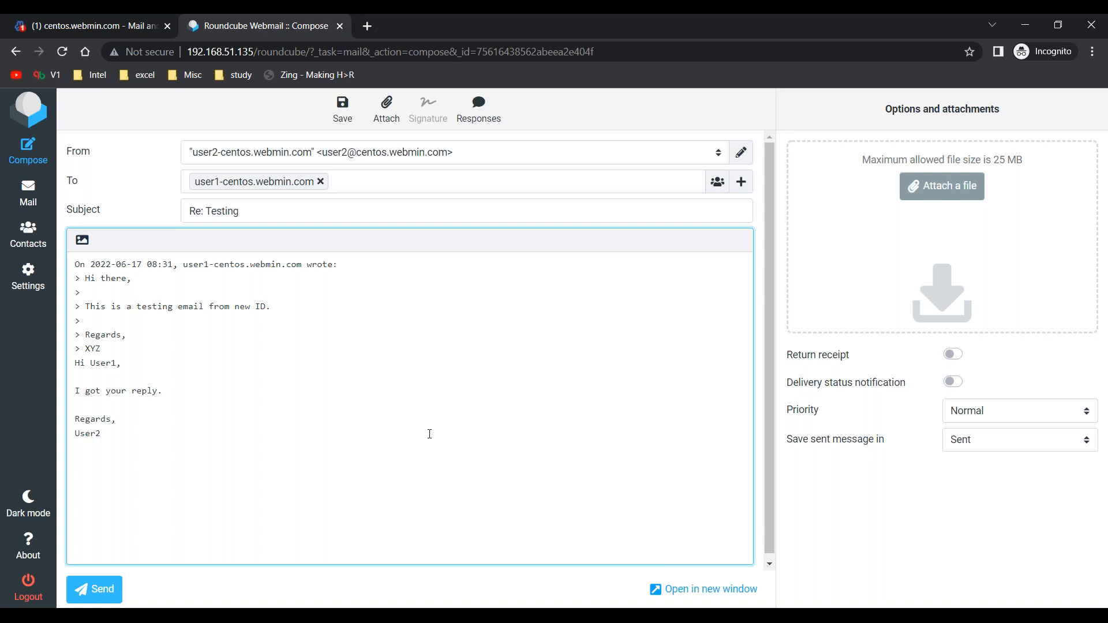
click(98, 594)
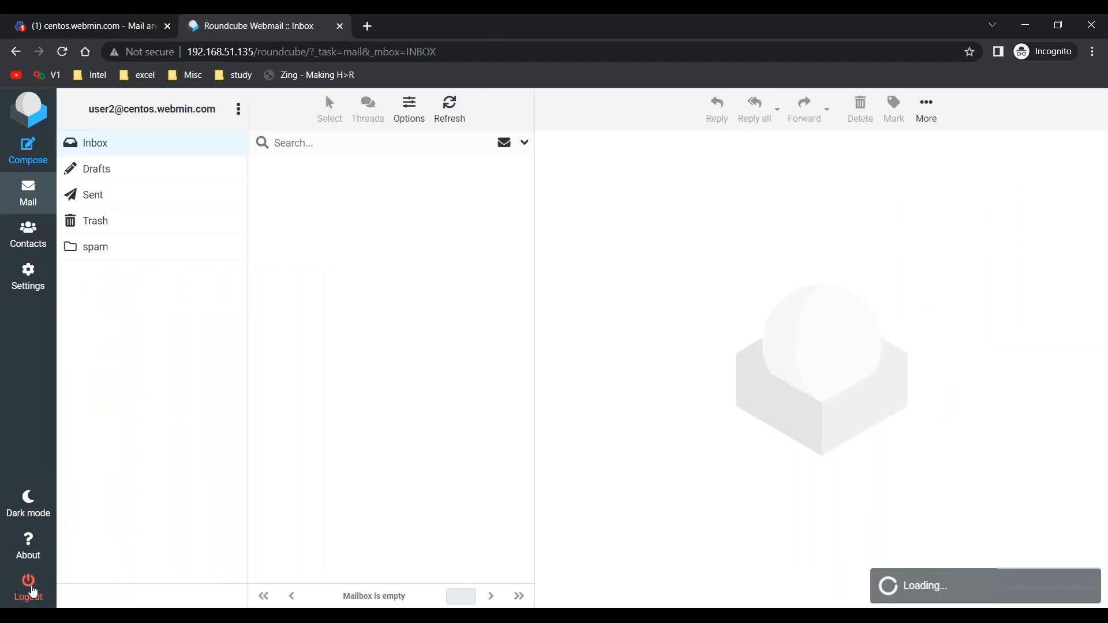
Log out of user2's mailbox and enter user1's full email address at centos.webmin.com as the Roundcube username.
click(30, 587)
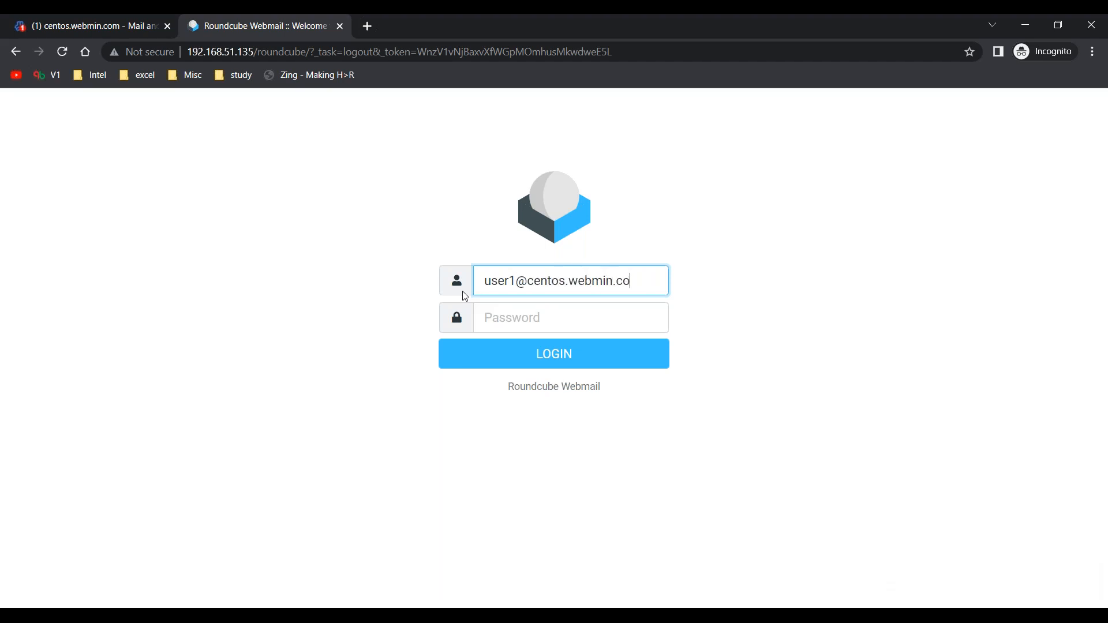
Enter user1's account password and log in to Roundcube.
key(Tab)
text(*****)
key(Return)
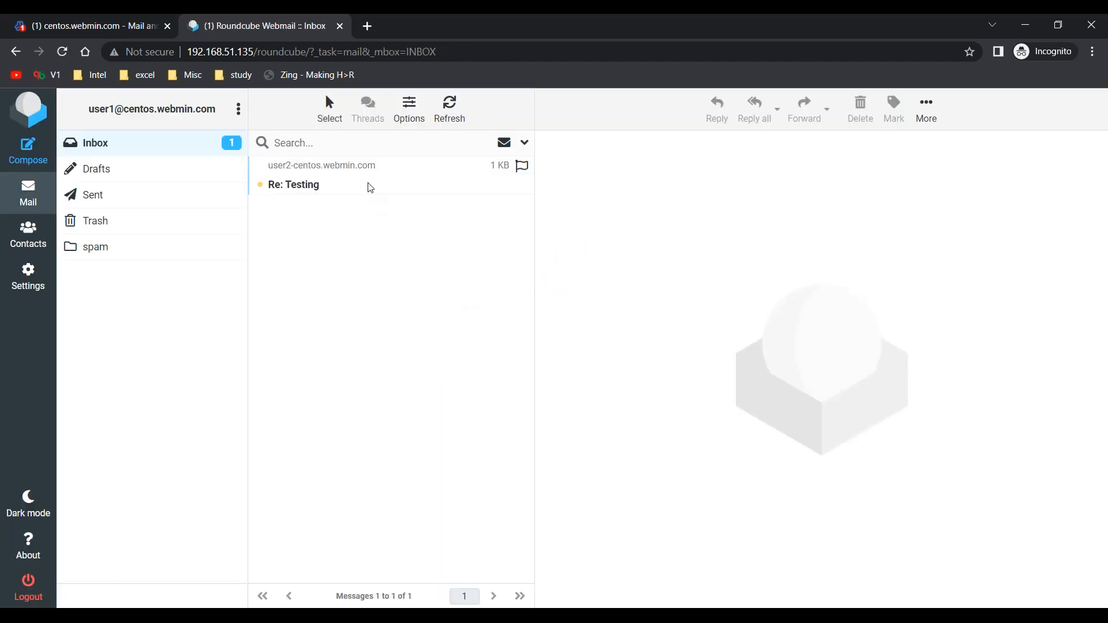
Open the "Re: Testing" message in user1's Inbox and read the reply text from user2.
click(371, 186)
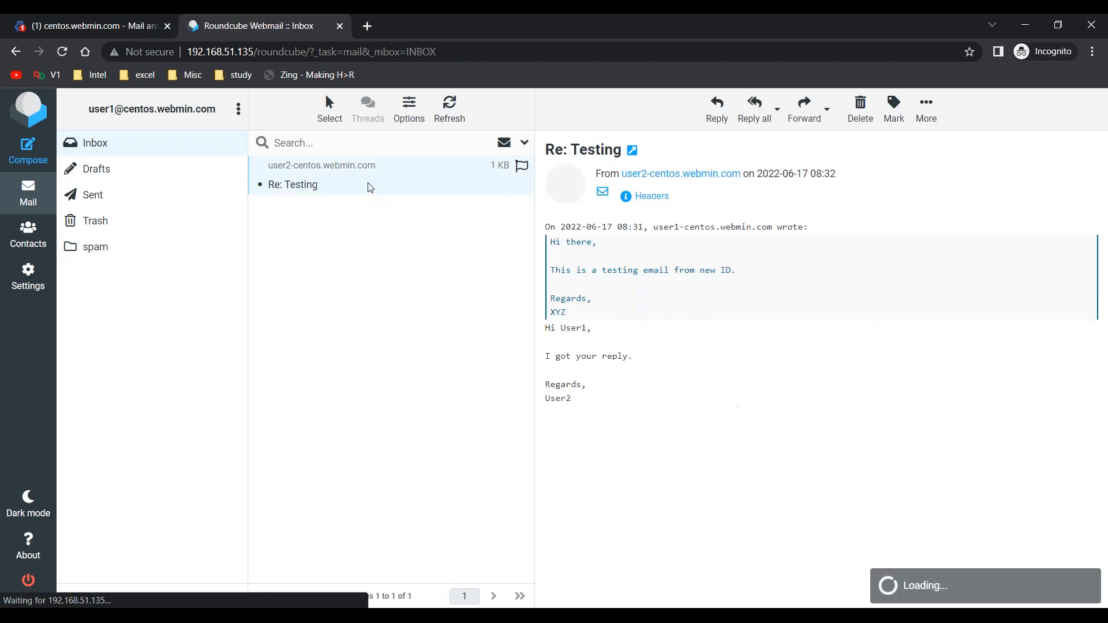
drag(592, 410, 547, 329)
click(547, 329)
click(372, 306)
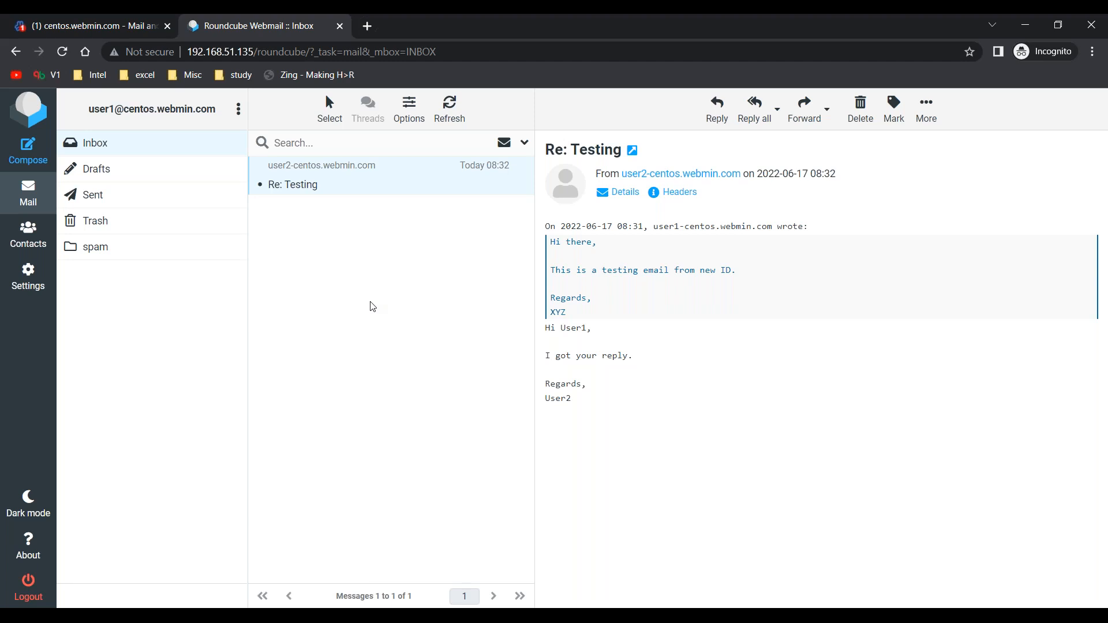